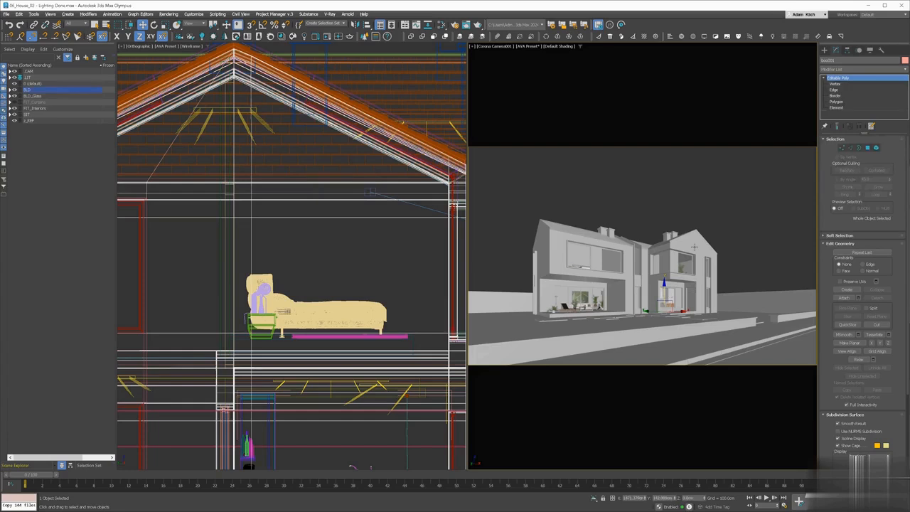
Isolate the house object and select its polygons that have material ID 1.
{"action": "key", "text": "alt+q"}
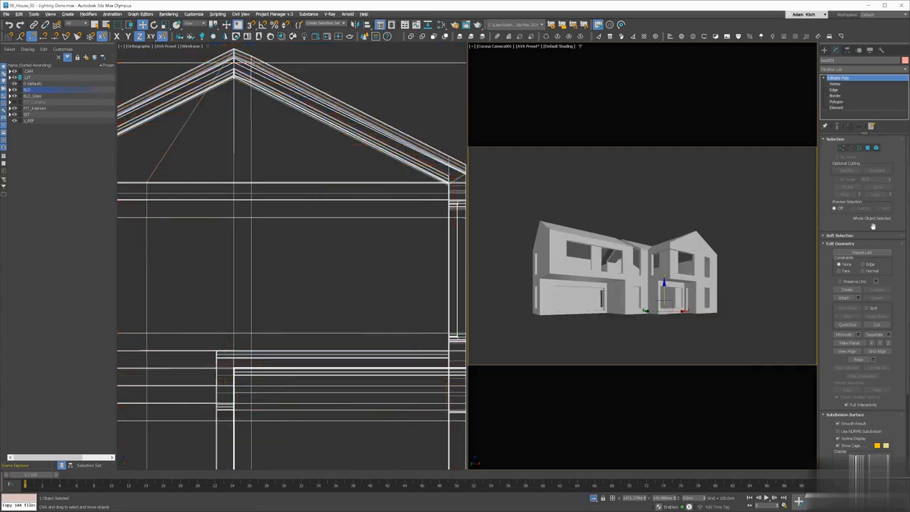
{"action": "left_click", "coordinate": [875, 149]}
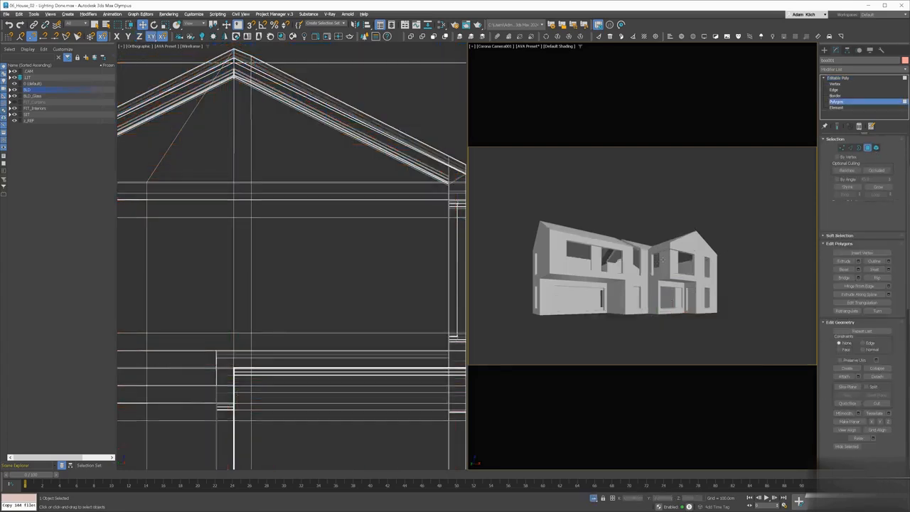
{"action": "scroll", "coordinate": [904, 231], "scroll_direction": "down", "scroll_amount": 5}
{"action": "scroll", "coordinate": [904, 231], "scroll_direction": "down", "scroll_amount": 2}
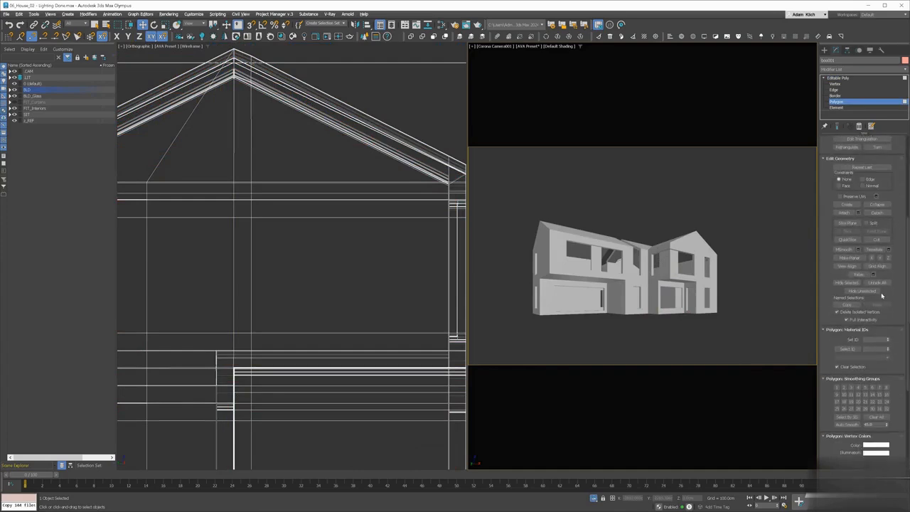
{"action": "left_click", "coordinate": [853, 349]}
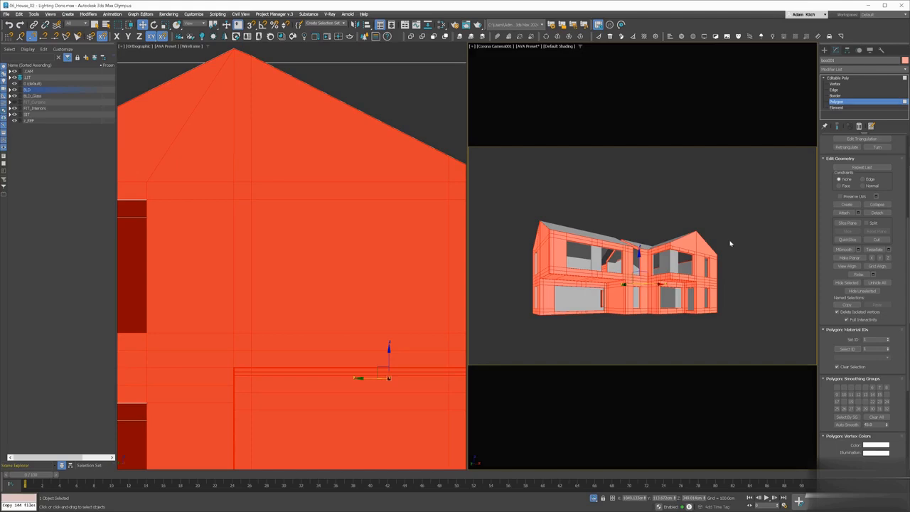
Check which polygons have material IDs 2 and 3 by selecting each ID, and return to the Editable Poly's object level.
{"action": "double_click", "coordinate": [874, 348]}
{"action": "type", "text": "2"}
{"action": "left_click", "coordinate": [846, 350]}
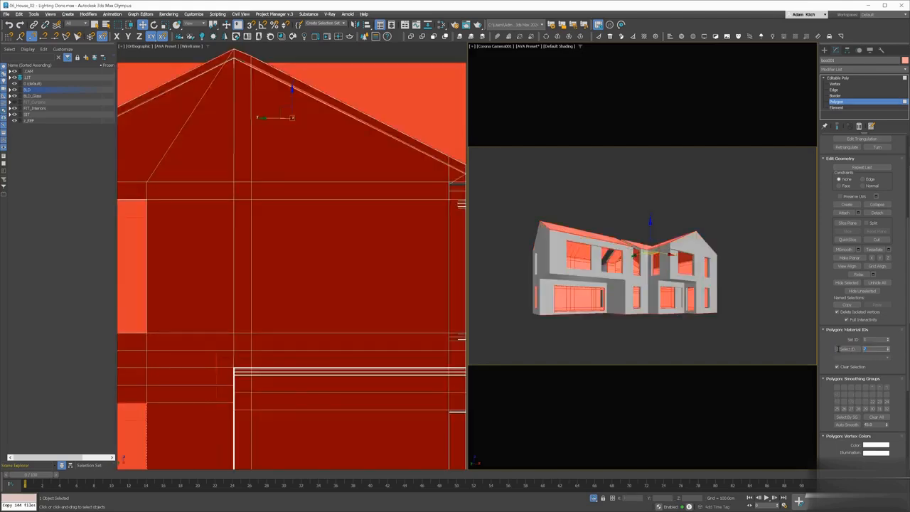
{"action": "left_click", "coordinate": [847, 349]}
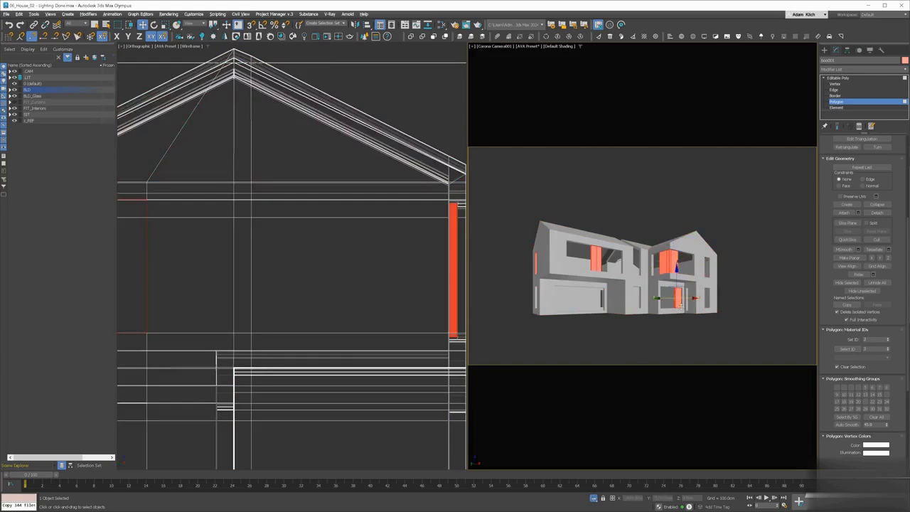
{"action": "left_click", "coordinate": [838, 79]}
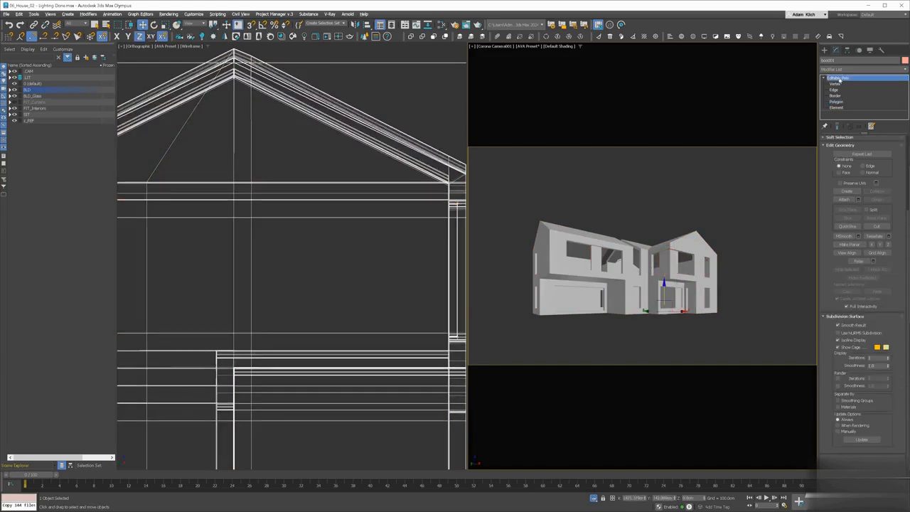
{"action": "left_click", "coordinate": [823, 78]}
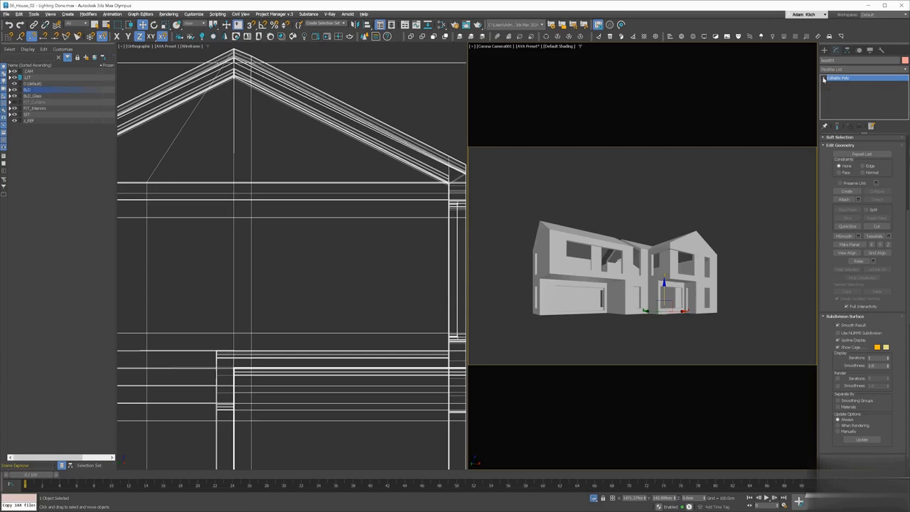
Add a UVW Map modifier to the house with Box mapping and Real-World Map Size enabled.
{"action": "left_click", "coordinate": [683, 198]}
{"action": "left_click", "coordinate": [680, 247]}
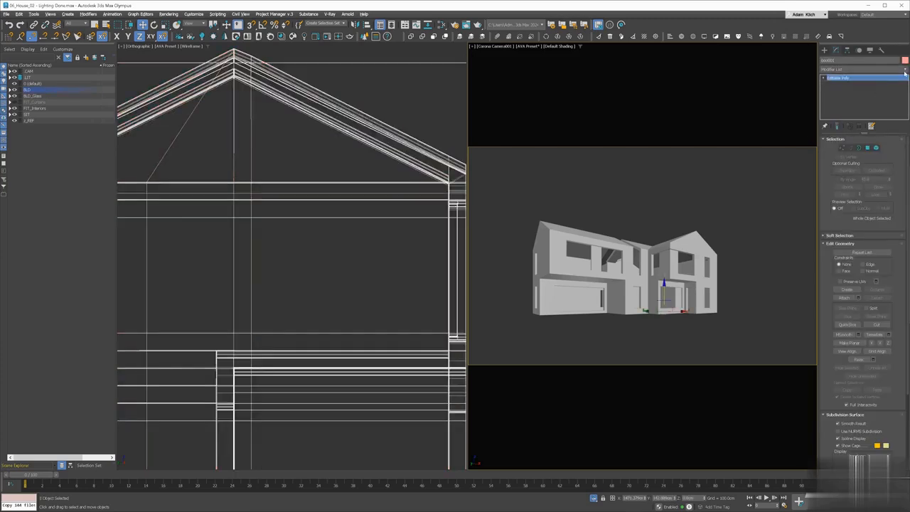
{"action": "left_click", "coordinate": [904, 73]}
{"action": "type", "text": "uvw"}
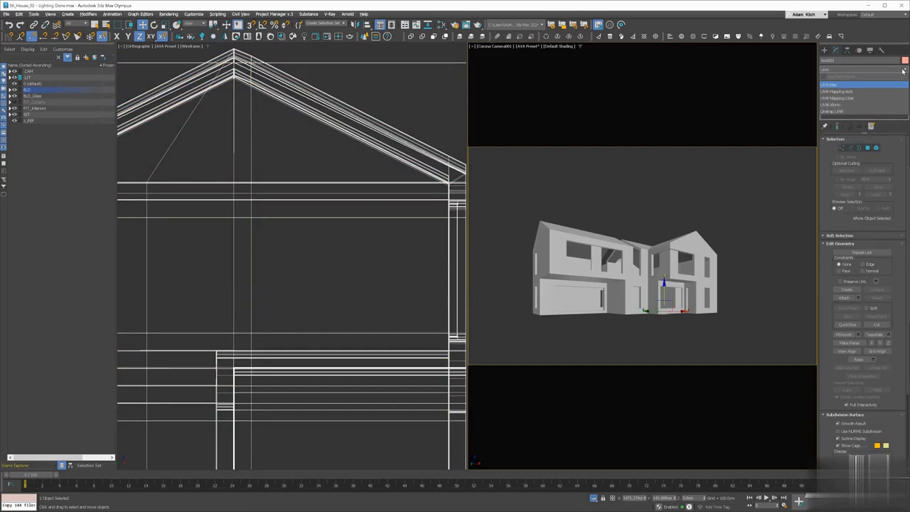
{"action": "key", "text": "Return"}
{"action": "left_click", "coordinate": [846, 179]}
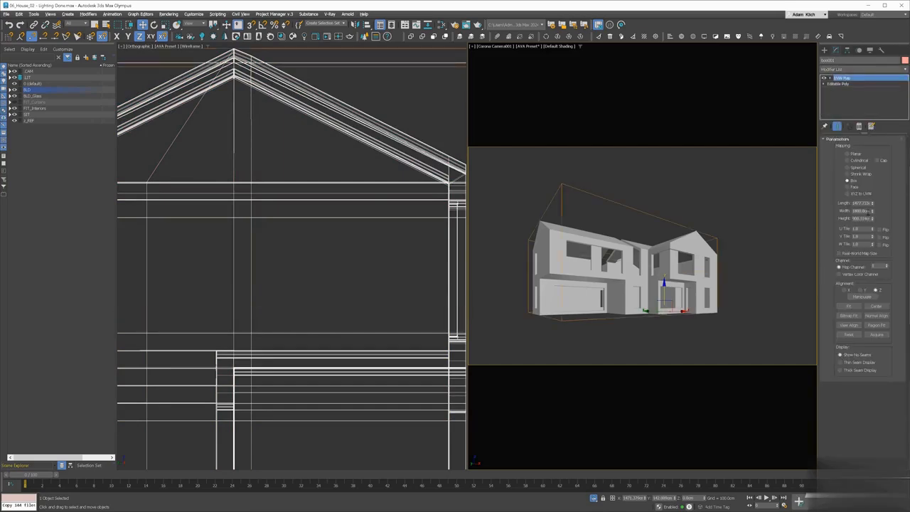
{"action": "left_click", "coordinate": [849, 253]}
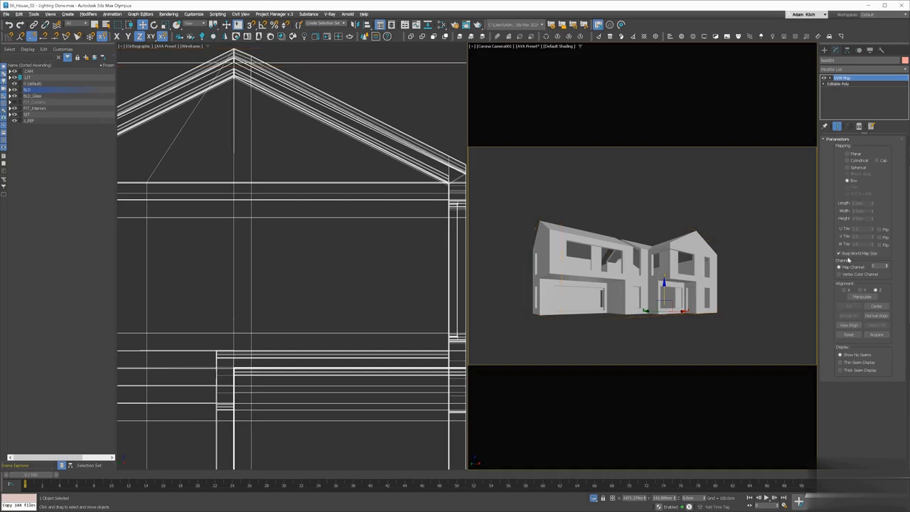
{"action": "left_click", "coordinate": [722, 283]}
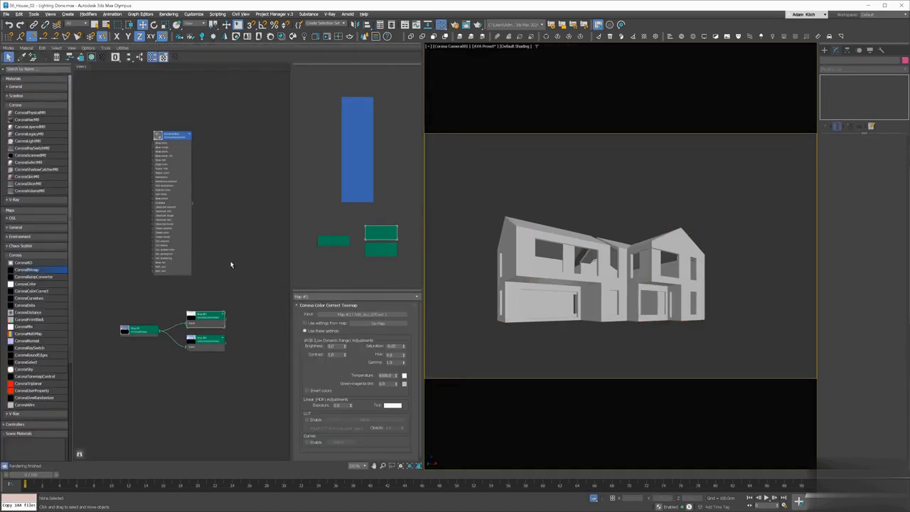
Create three CoronaPhysicalMtl nodes stacked below the existing nodes in the material editor.
{"action": "scroll", "coordinate": [248, 230], "scroll_direction": "down", "scroll_amount": 5}
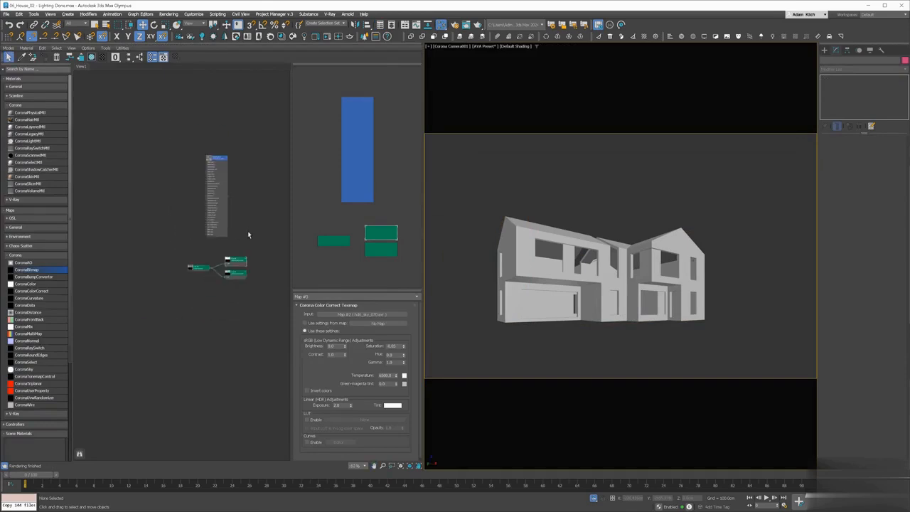
{"action": "middle_click_drag", "start_coordinate": [129, 229], "coordinate": [133, 177]}
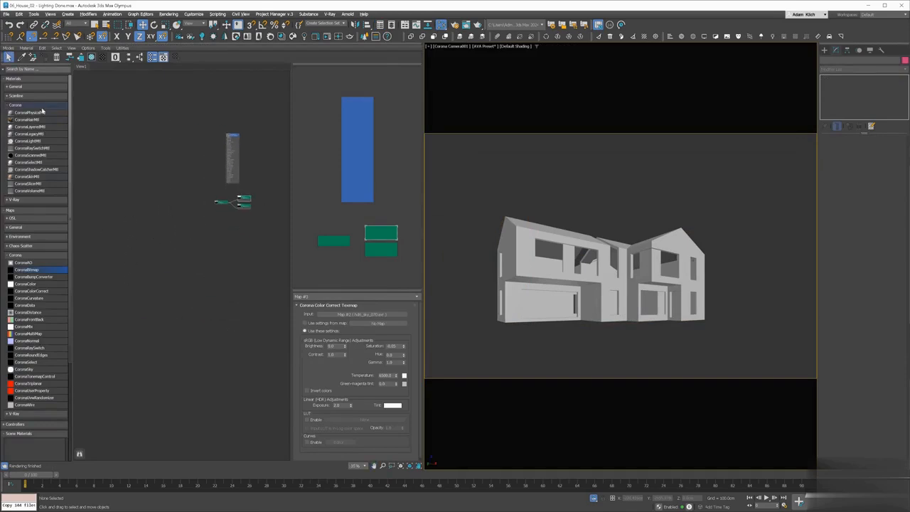
{"action": "left_click_drag", "start_coordinate": [42, 113], "coordinate": [229, 384]}
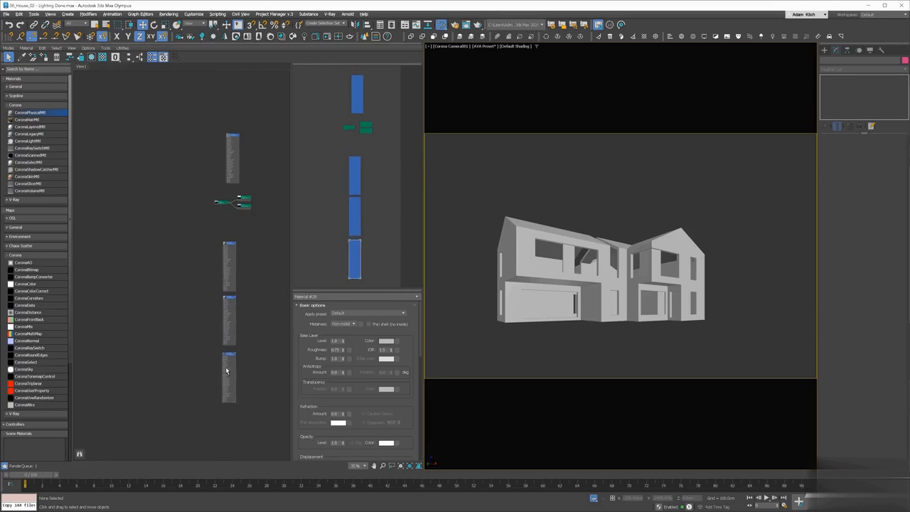
{"action": "middle_click_drag", "start_coordinate": [251, 338], "coordinate": [196, 329]}
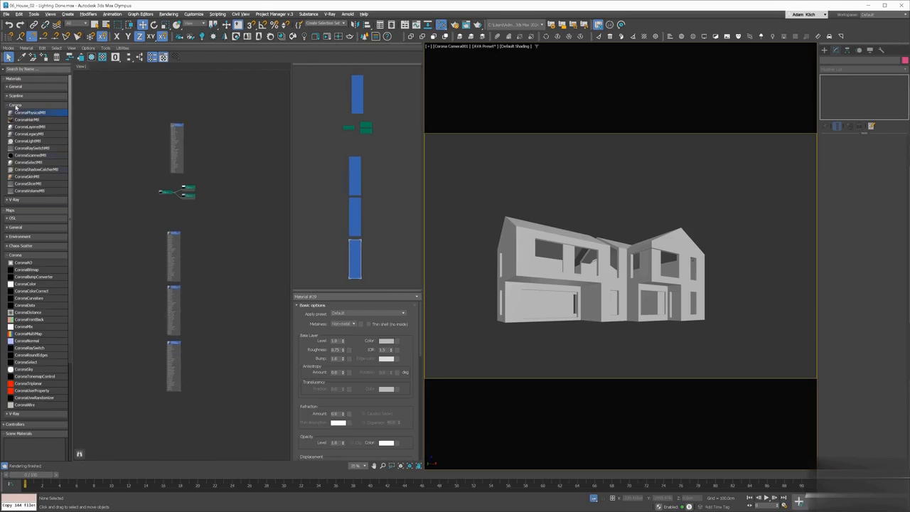
Create a Multi/Sub-Object material beside the three Corona materials and set its number of materials to 3.
{"action": "left_click", "coordinate": [15, 86]}
{"action": "left_click_drag", "start_coordinate": [148, 189], "coordinate": [207, 301]}
{"action": "double_click", "coordinate": [265, 286]}
{"action": "left_click", "coordinate": [322, 315]}
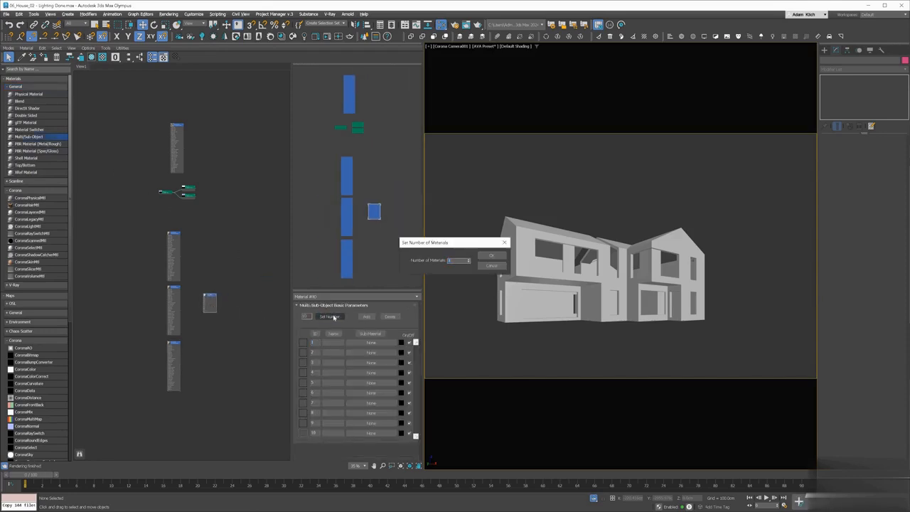
{"action": "type", "text": "3"}
{"action": "left_click", "coordinate": [485, 255]}
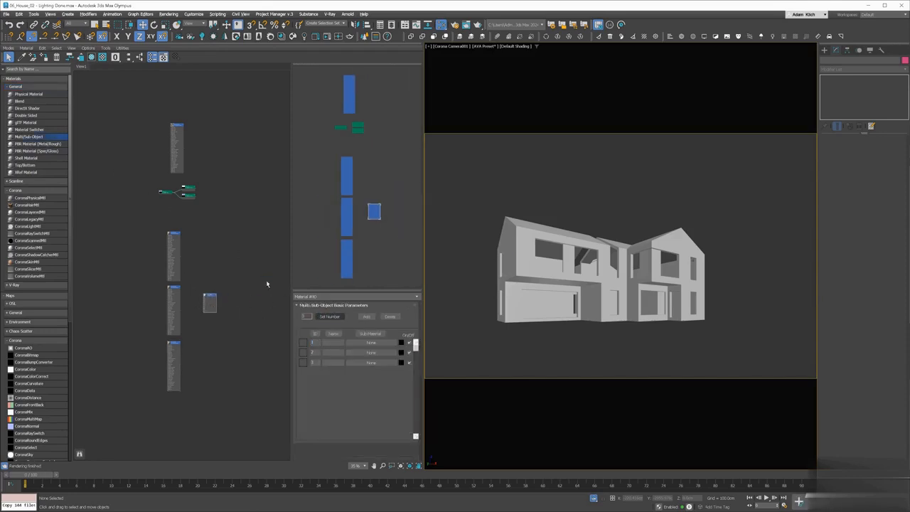
Connect the three Corona physical materials in order to slots 1, 2 and 3 of the Multi/Sub-Object material.
{"action": "scroll", "coordinate": [197, 298], "scroll_direction": "up", "scroll_amount": 5}
{"action": "left_click_drag", "start_coordinate": [160, 183], "coordinate": [226, 298]}
{"action": "left_click_drag", "start_coordinate": [159, 337], "coordinate": [227, 304]}
{"action": "middle_click_drag", "start_coordinate": [199, 335], "coordinate": [209, 260]}
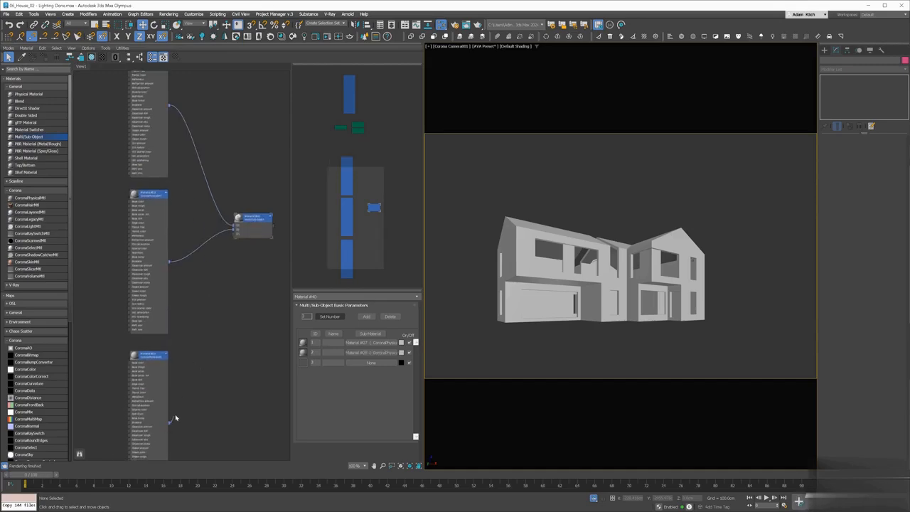
{"action": "left_click_drag", "start_coordinate": [176, 418], "coordinate": [270, 239]}
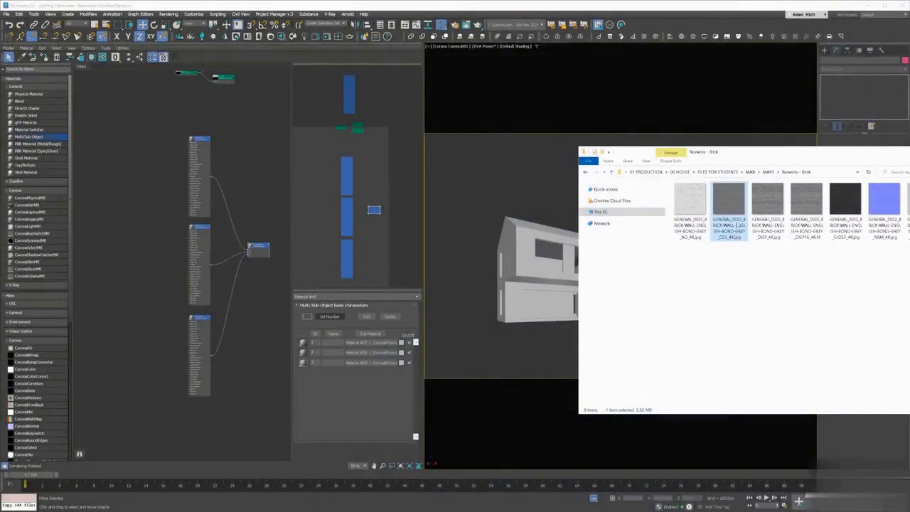
Bring the brick COL, DISP16, NRM and ROUGH images from File Explorer into the material editor as bitmap nodes.
{"action": "left_click_drag", "start_coordinate": [737, 237], "coordinate": [156, 144]}
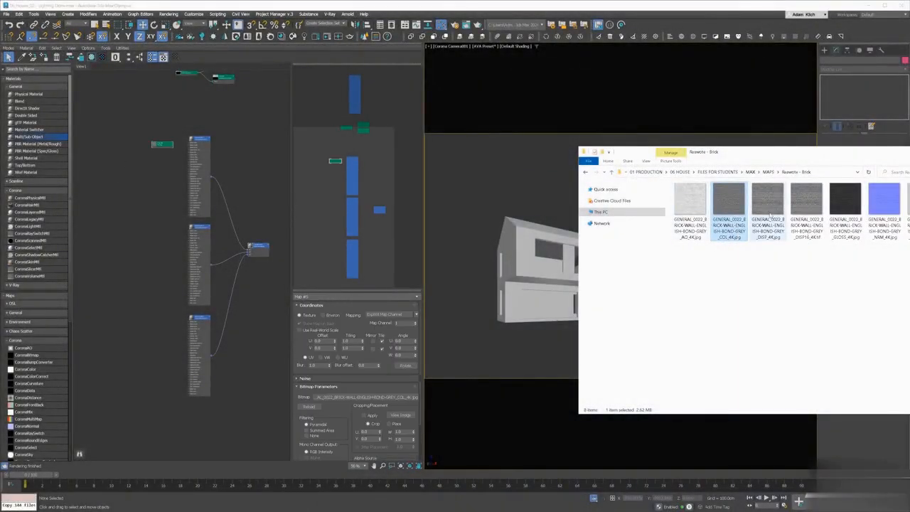
{"action": "left_click_drag", "start_coordinate": [806, 208], "coordinate": [171, 183]}
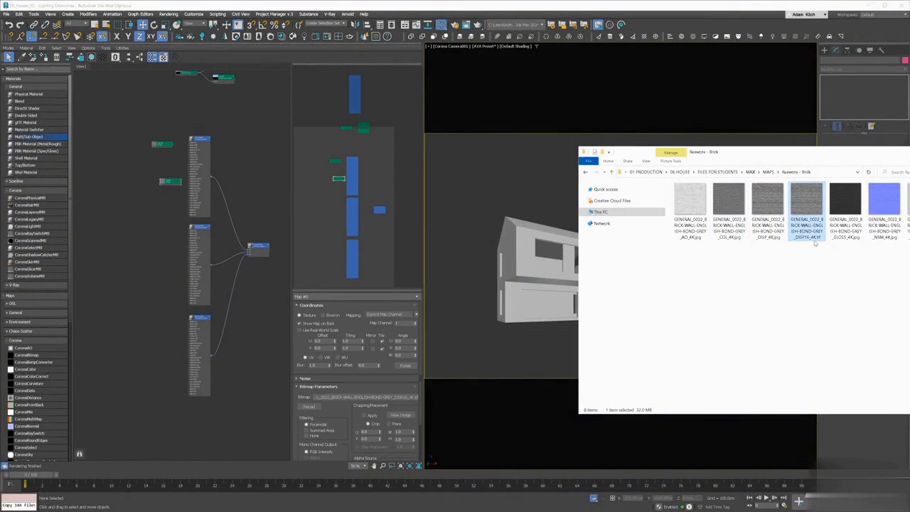
{"action": "left_click_drag", "start_coordinate": [883, 209], "coordinate": [169, 198]}
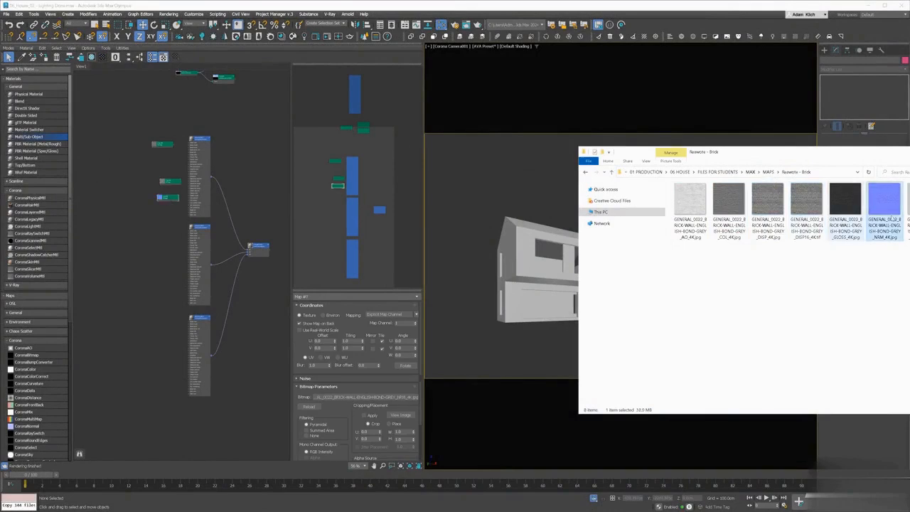
{"action": "left_click_drag", "start_coordinate": [908, 209], "coordinate": [222, 173]}
Connect the DISP16 map to the first material's Displacement and the colour map, at a real-world size of 100 × 100 cm, to Base color.
{"action": "scroll", "coordinate": [164, 176], "scroll_direction": "up", "scroll_amount": 4}
{"action": "scroll", "coordinate": [187, 199], "scroll_direction": "up", "scroll_amount": 1}
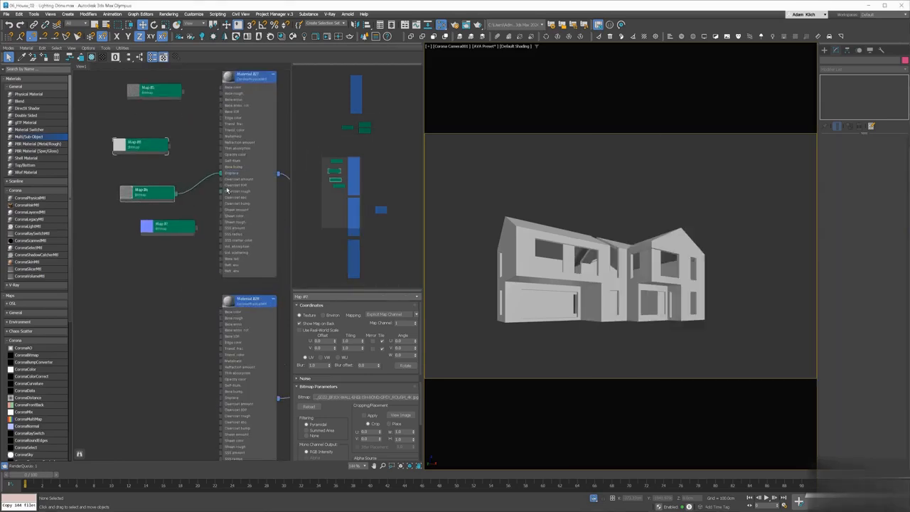
{"action": "left_click", "coordinate": [318, 329]}
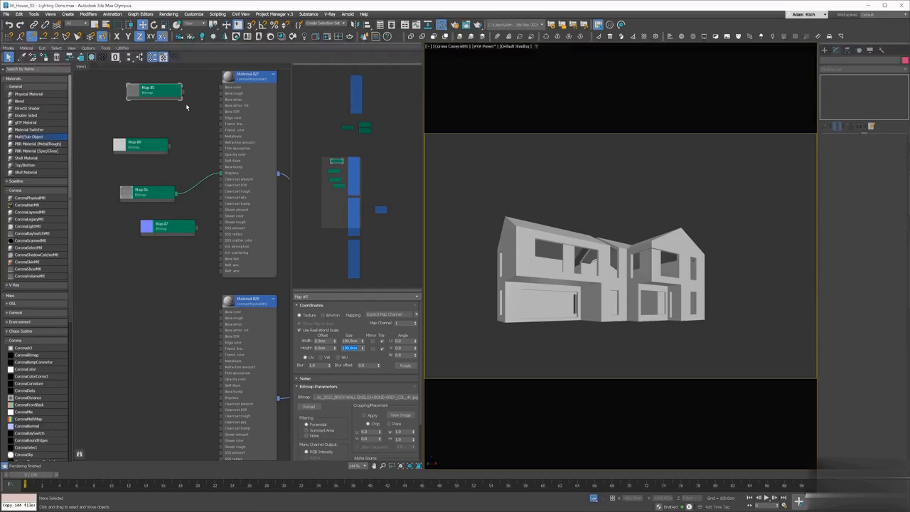
{"action": "left_click_drag", "start_coordinate": [183, 91], "coordinate": [222, 88]}
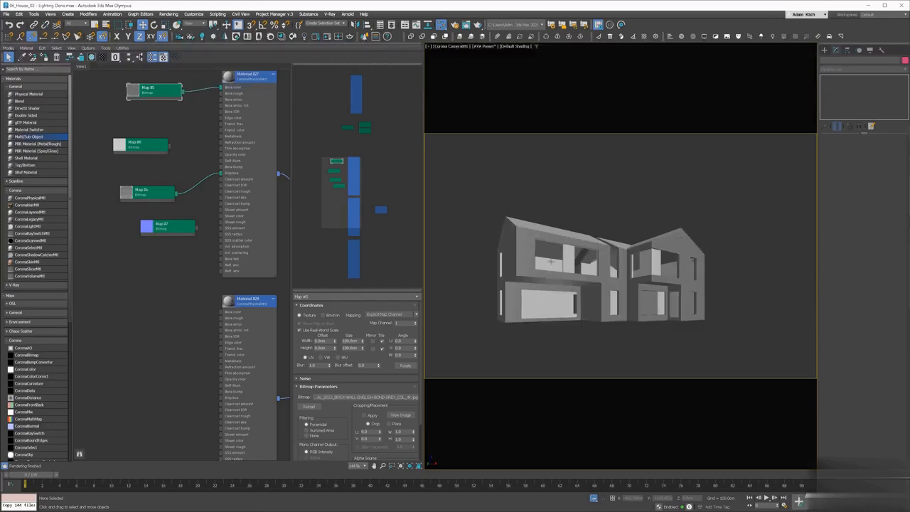
Inspect the brick scale in the camera view and set the colour map's real-world size to 200 × 200 cm.
{"action": "right_click", "coordinate": [548, 260]}
{"action": "left_click", "coordinate": [563, 268]}
{"action": "scroll", "coordinate": [523, 257], "scroll_direction": "up", "scroll_amount": 5}
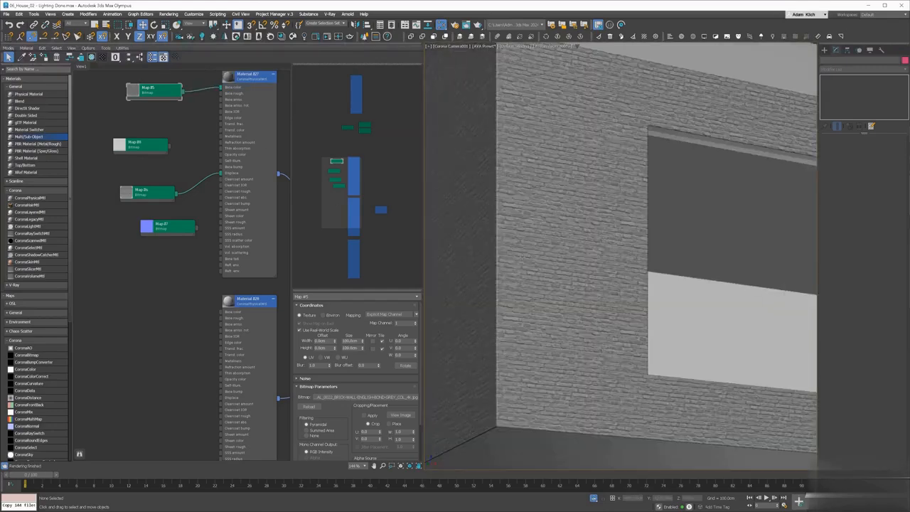
{"action": "scroll", "coordinate": [552, 262], "scroll_direction": "down", "scroll_amount": 3}
{"action": "scroll", "coordinate": [735, 251], "scroll_direction": "up", "scroll_amount": 3}
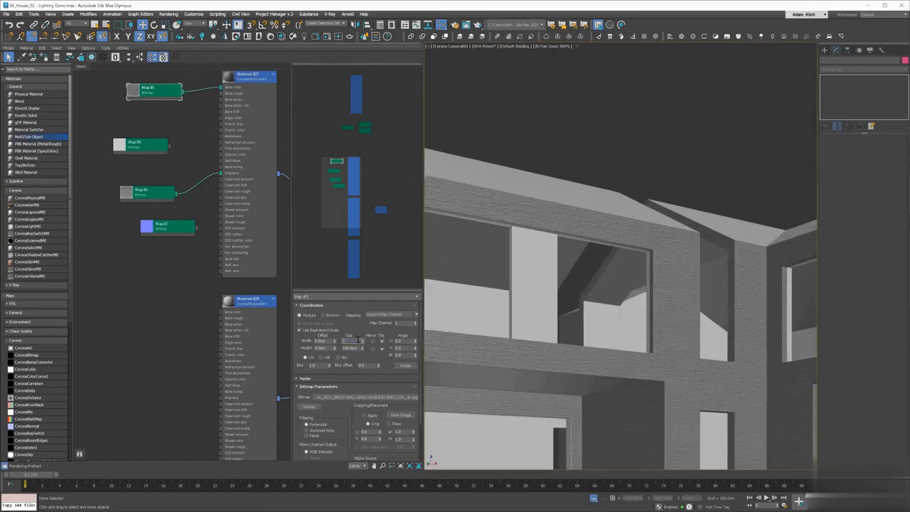
{"action": "type", "text": "200"}
{"action": "key", "text": "Return"}
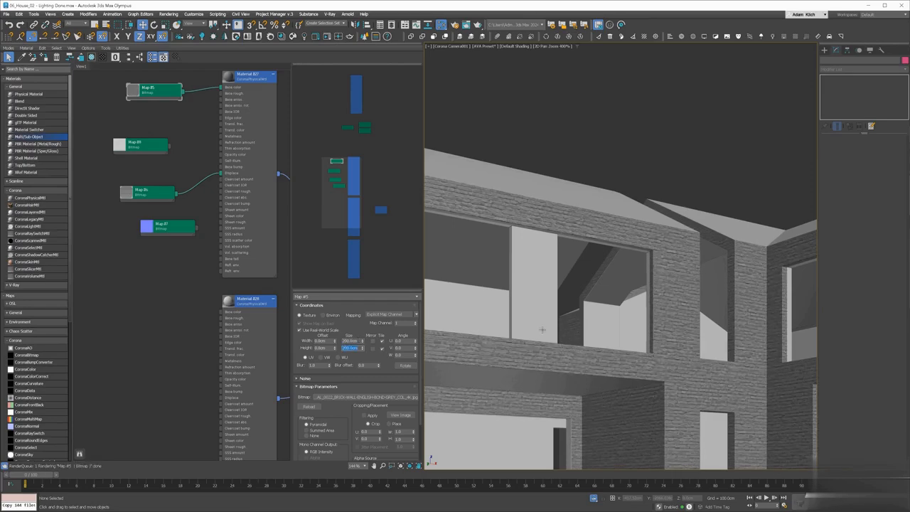
Enable real-world scale on the displacement bitmap and set its size to 200 × 200 cm.
{"action": "scroll", "coordinate": [666, 307], "scroll_direction": "down", "scroll_amount": 3}
{"action": "scroll", "coordinate": [666, 307], "scroll_direction": "up", "scroll_amount": 3}
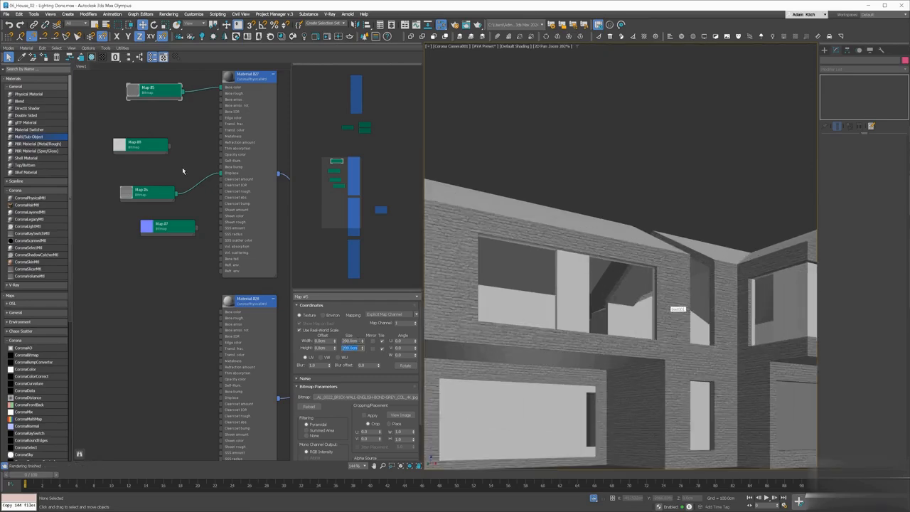
{"action": "left_click", "coordinate": [150, 196]}
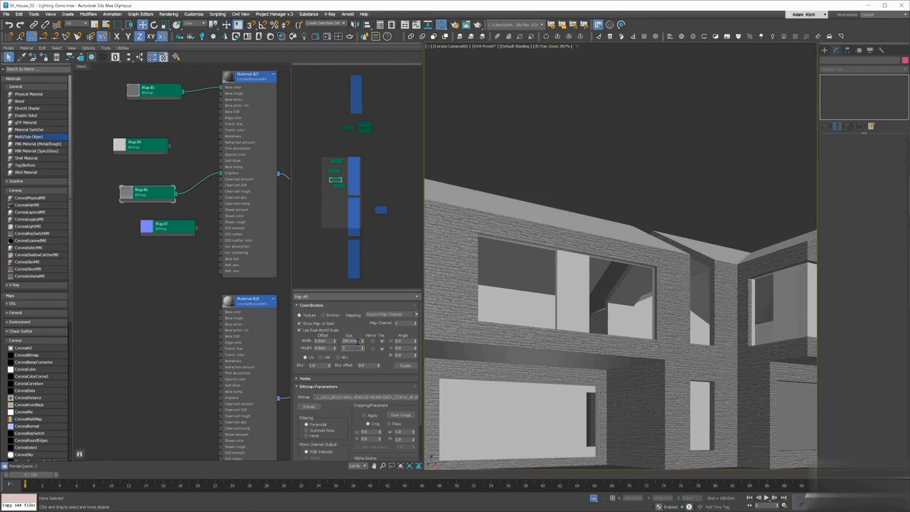
{"action": "scroll", "coordinate": [635, 319], "scroll_direction": "down", "scroll_amount": 3}
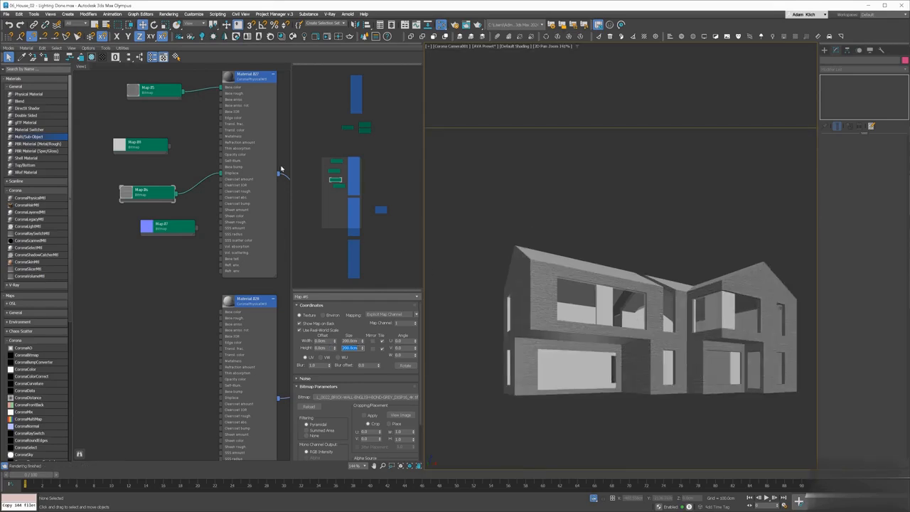
Disconnect the colour map from the brick material's Base color and start an interactive Corona render of the zoomed-in camera view.
{"action": "left_click", "coordinate": [189, 90]}
{"action": "key", "text": "Delete"}
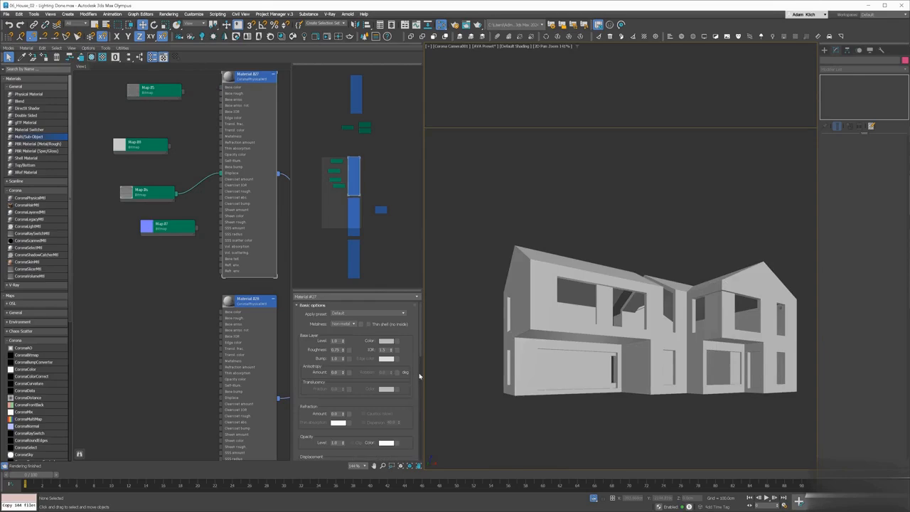
{"action": "scroll", "coordinate": [418, 423], "scroll_direction": "down", "scroll_amount": 5}
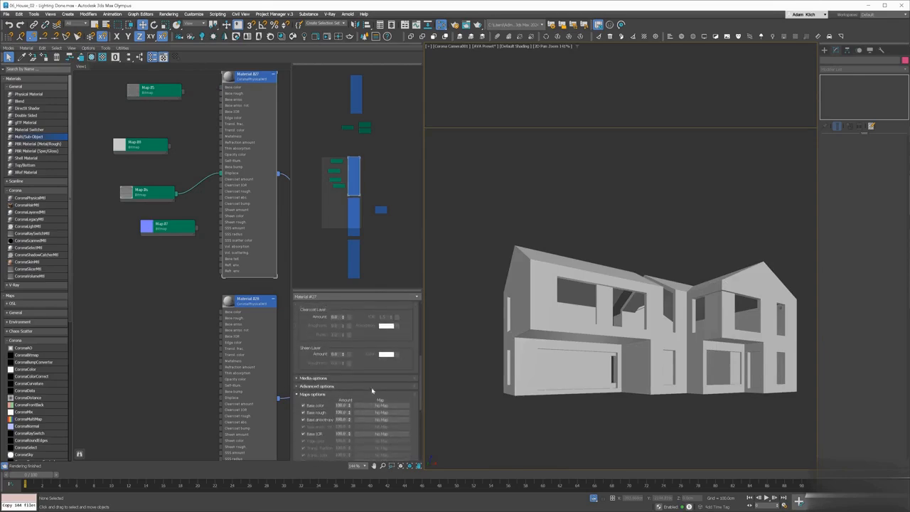
{"action": "scroll", "coordinate": [353, 383], "scroll_direction": "up", "scroll_amount": 3}
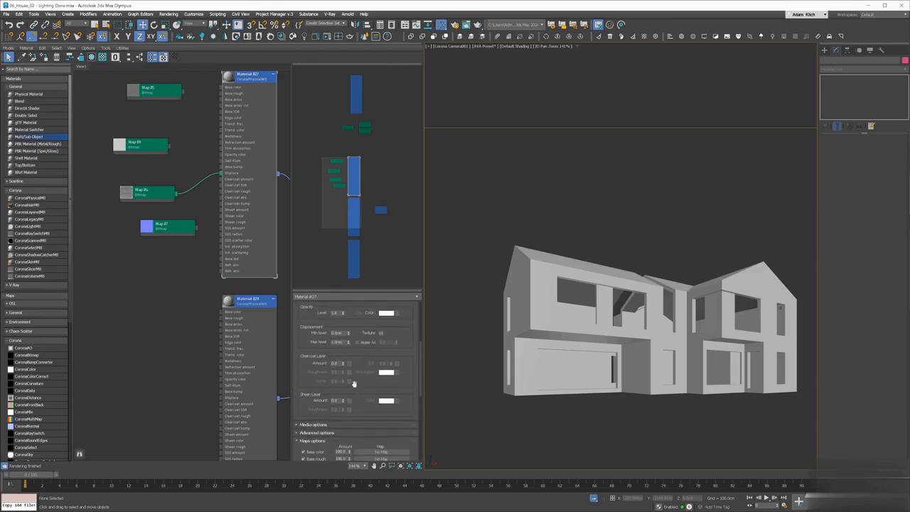
{"action": "scroll", "coordinate": [619, 284], "scroll_direction": "up", "scroll_amount": 5}
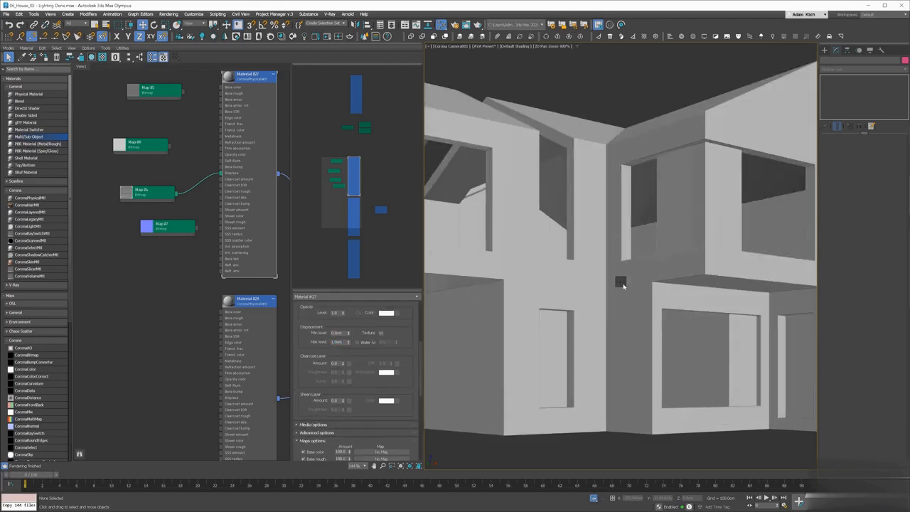
{"action": "right_click", "coordinate": [619, 281]}
{"action": "left_click", "coordinate": [609, 268]}
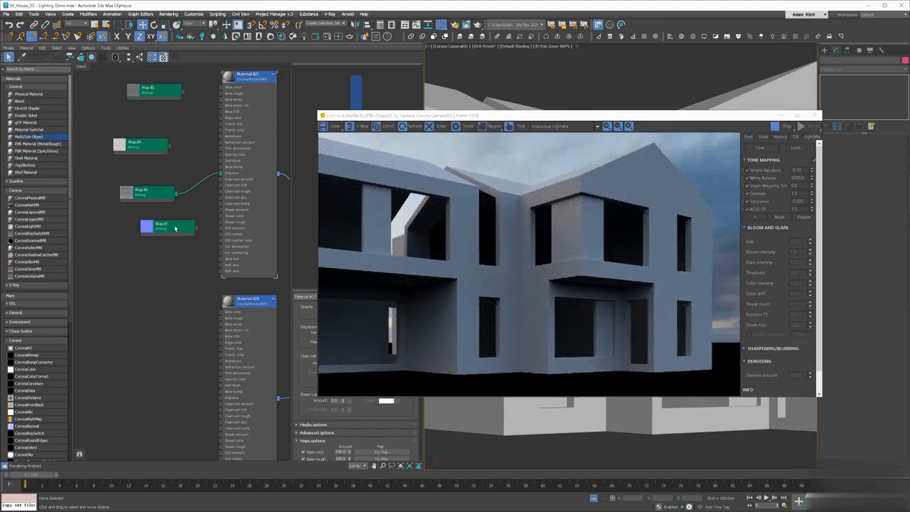
Add a CoronaNormal map beside the brick NRM bitmap and connect the bitmap to its Normal input.
{"action": "left_click_drag", "start_coordinate": [169, 226], "coordinate": [68, 242]}
{"action": "right_click", "coordinate": [126, 237]}
{"action": "mouse_move", "coordinate": [142, 250]}
{"action": "mouse_move", "coordinate": [204, 279]}
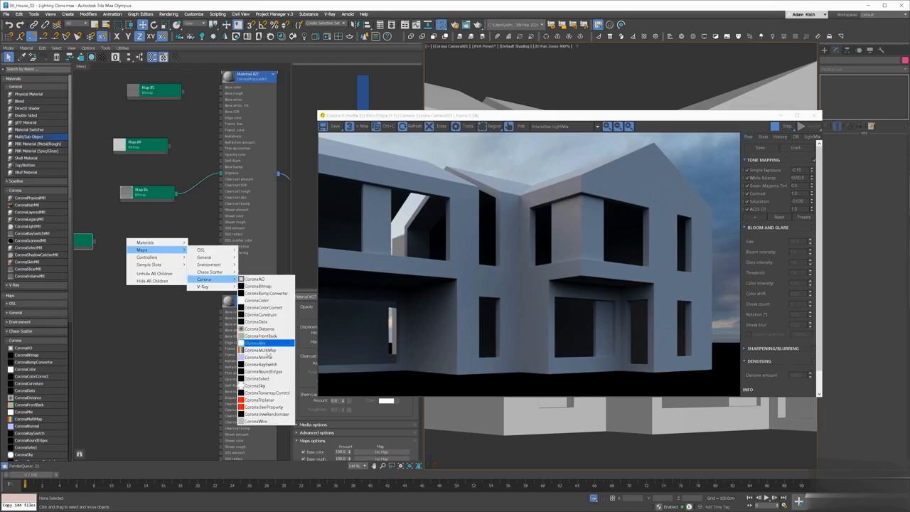
{"action": "left_click", "coordinate": [264, 356]}
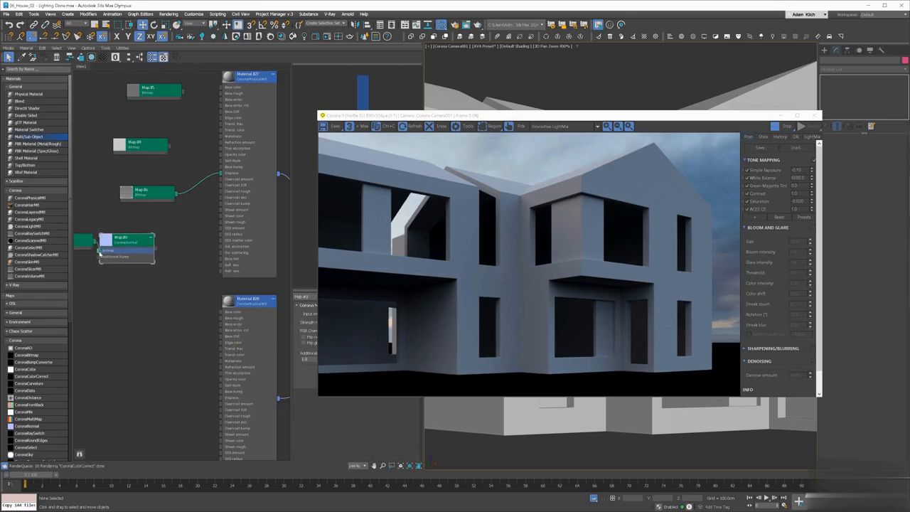
Enable Add gamma to input on the CoronaNormal map and connect it to the brick material's Base bump.
{"action": "left_click_drag", "start_coordinate": [428, 118], "coordinate": [521, 78]}
{"action": "left_click", "coordinate": [368, 323]}
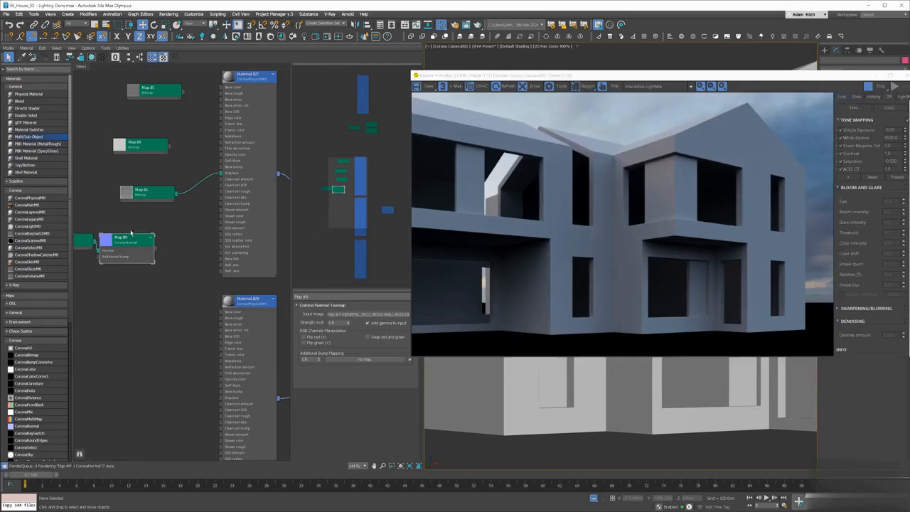
{"action": "left_click_drag", "start_coordinate": [154, 241], "coordinate": [223, 168]}
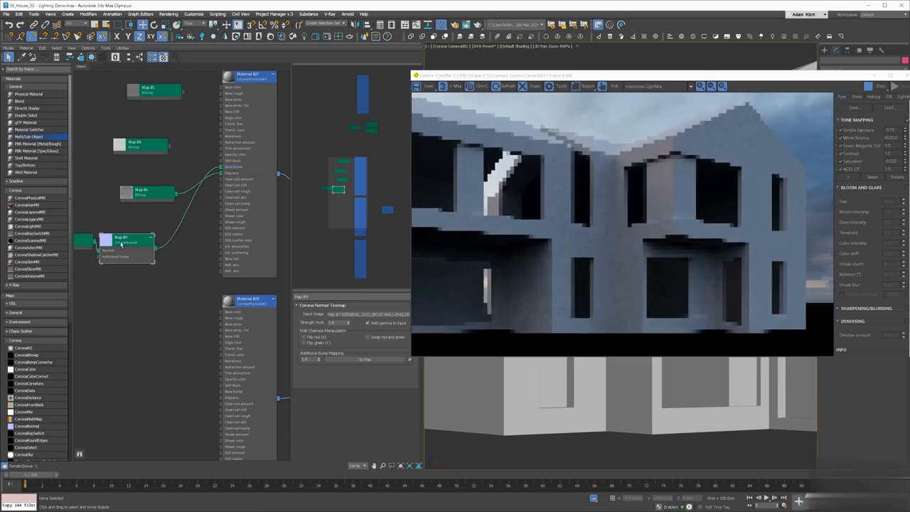
{"action": "left_click_drag", "start_coordinate": [122, 243], "coordinate": [129, 236]}
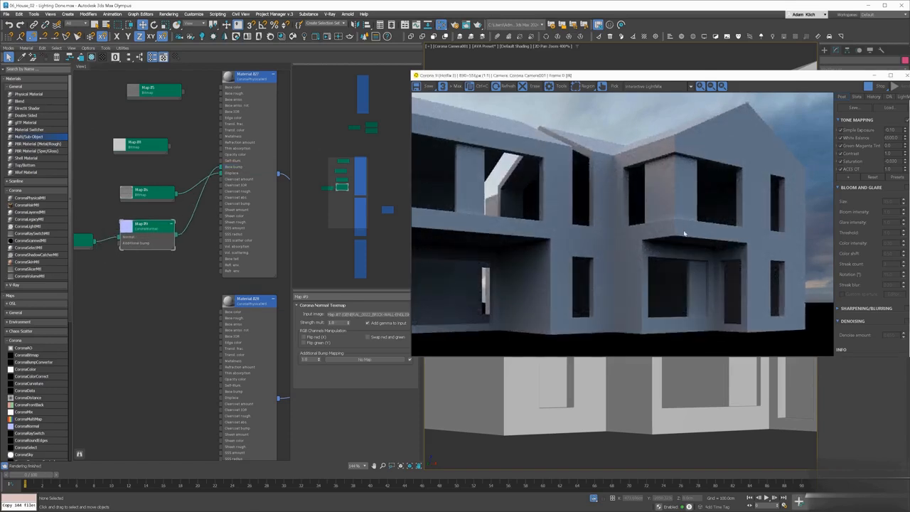
Set the brick material's displacement to a min level of -2 cm and a max level of 2 cm.
{"action": "left_click", "coordinate": [279, 265]}
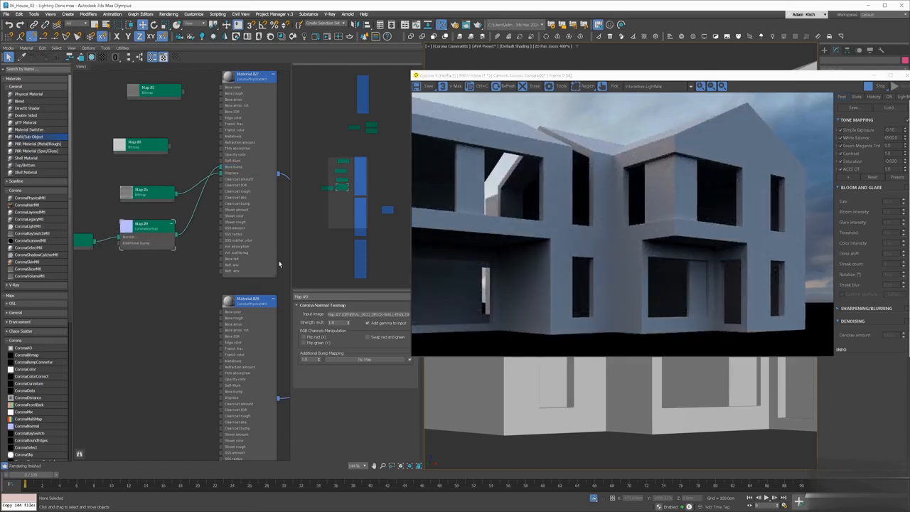
{"action": "double_click", "coordinate": [268, 92]}
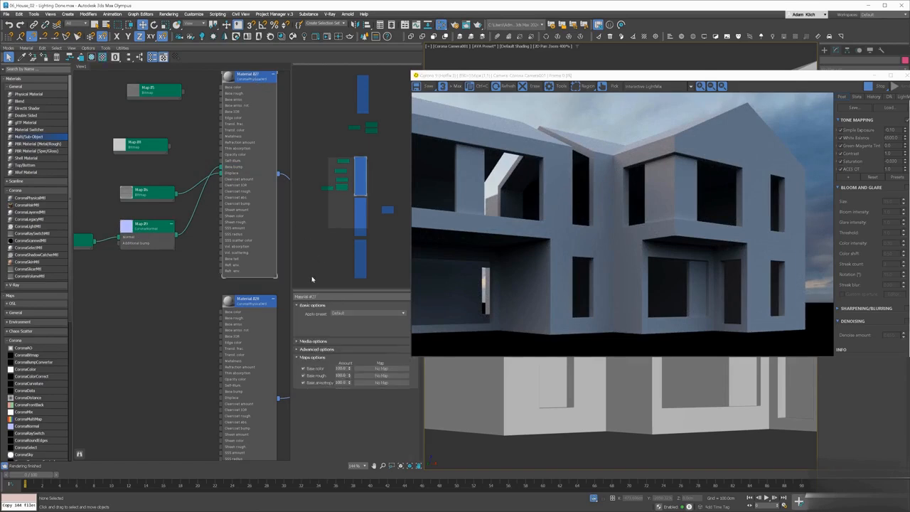
{"action": "scroll", "coordinate": [348, 395], "scroll_direction": "down", "scroll_amount": 5}
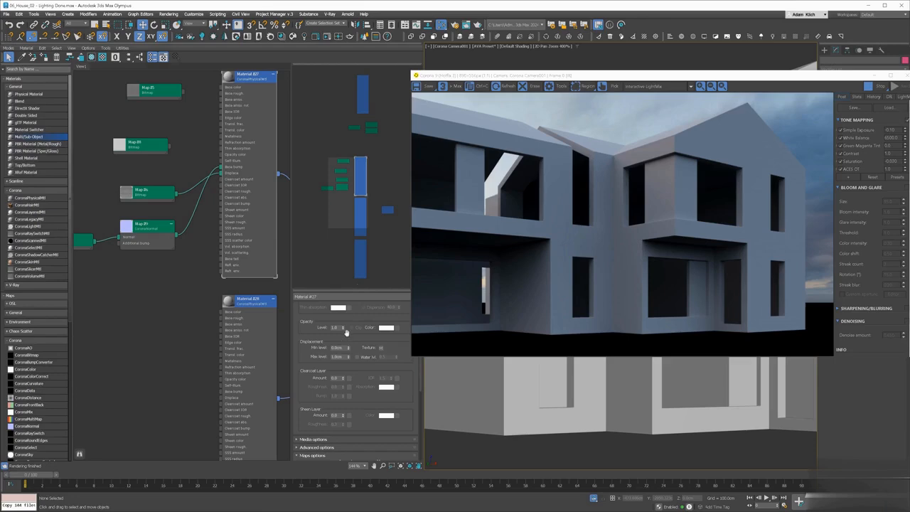
{"action": "type", "text": "-1"}
{"action": "key", "text": "Return"}
{"action": "type", "text": "-2"}
{"action": "key", "text": "Tab"}
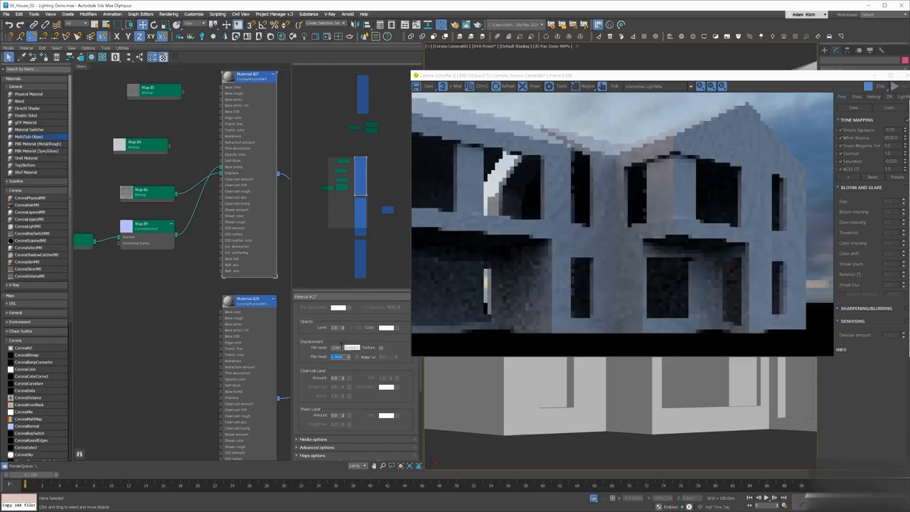
{"action": "type", "text": "2"}
{"action": "key", "text": "Return"}
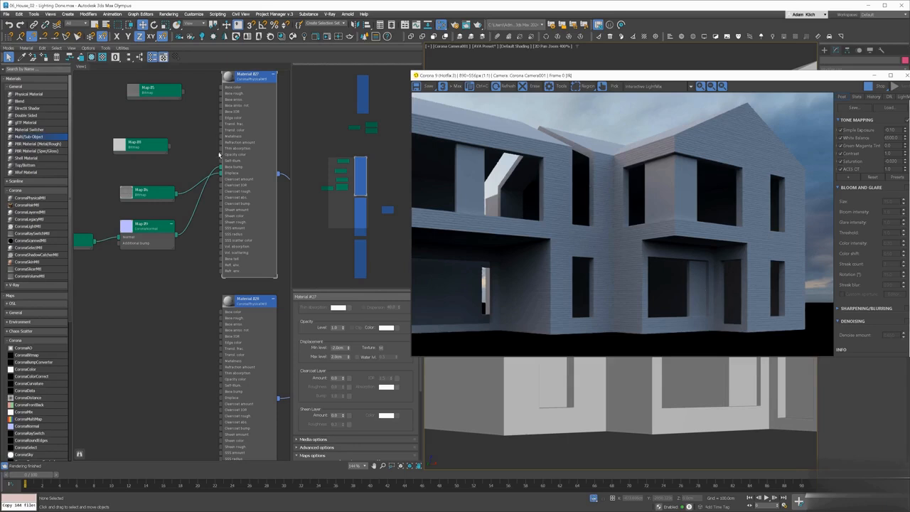
Reconnect the brick colour map to the material's Base color.
{"action": "middle_click_drag", "start_coordinate": [189, 108], "coordinate": [183, 180]}
{"action": "left_click_drag", "start_coordinate": [178, 164], "coordinate": [219, 159]}
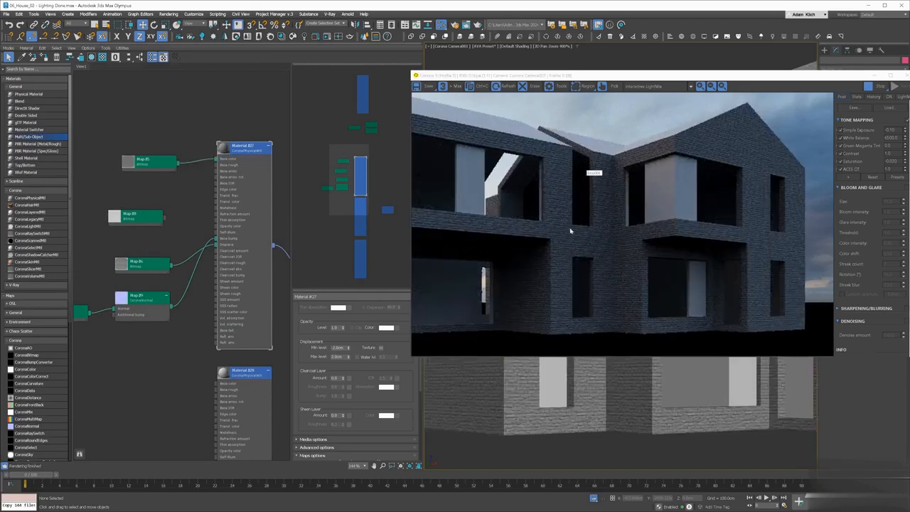
{"action": "left_click_drag", "start_coordinate": [704, 76], "coordinate": [713, 74]}
Bring the brick AO image from File Explorer into the material editor as a bitmap node above the colour map.
{"action": "key", "text": "alt+Tab"}
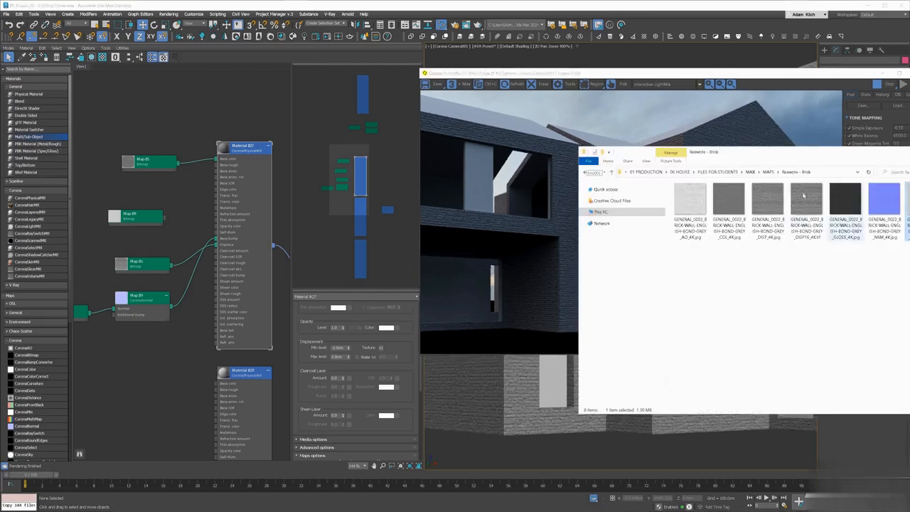
{"action": "left_click", "coordinate": [736, 210]}
{"action": "left_click_drag", "start_coordinate": [736, 210], "coordinate": [131, 114]}
{"action": "left_click_drag", "start_coordinate": [160, 162], "coordinate": [111, 156]}
{"action": "left_click_drag", "start_coordinate": [125, 114], "coordinate": [98, 126]}
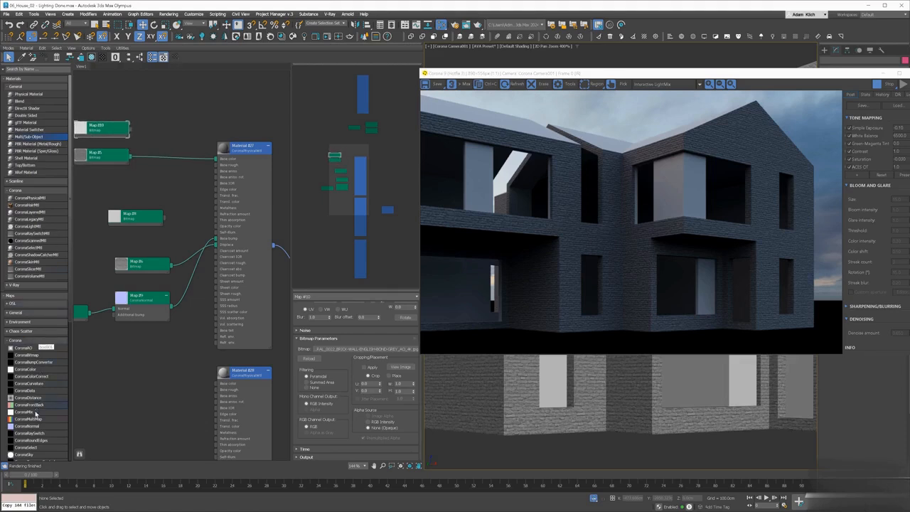
Multiply the AO map over the colour map with a CoronaMix feeding Base color, and connect the ROUGH map to Base rough.
{"action": "left_click_drag", "start_coordinate": [166, 151], "coordinate": [133, 131]}
{"action": "double_click", "coordinate": [171, 138]}
{"action": "left_click", "coordinate": [362, 320]}
{"action": "left_click", "coordinate": [341, 334]}
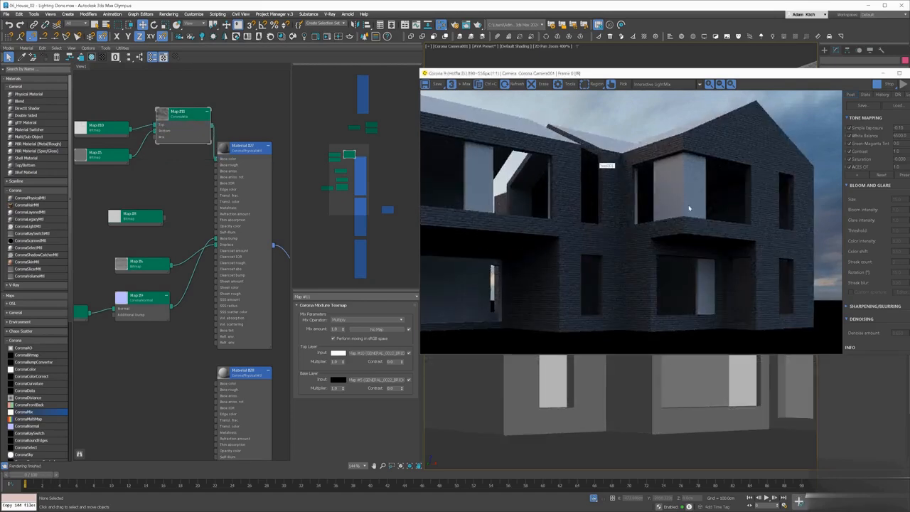
{"action": "left_click_drag", "start_coordinate": [178, 142], "coordinate": [171, 157]}
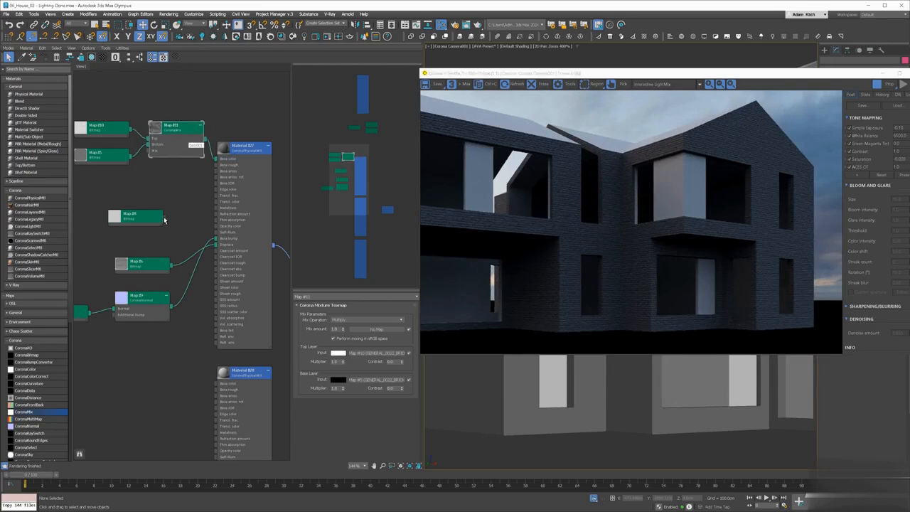
{"action": "left_click_drag", "start_coordinate": [164, 219], "coordinate": [220, 158]}
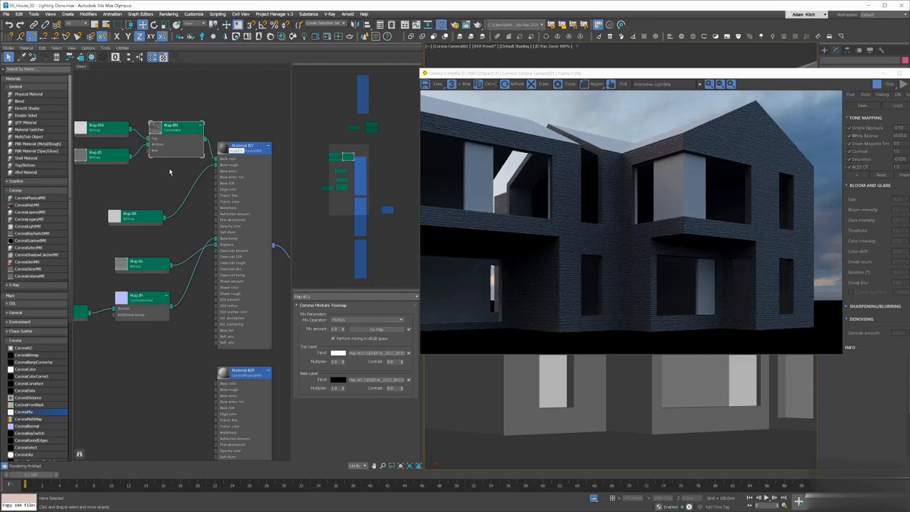
Insert a CoronaColorCorrect map between the brick colour bitmap and the Bottom input of the CoronaMix.
{"action": "scroll", "coordinate": [171, 172], "scroll_direction": "down", "scroll_amount": 1}
{"action": "middle_click_drag", "start_coordinate": [185, 192], "coordinate": [240, 215]}
{"action": "left_click_drag", "start_coordinate": [231, 138], "coordinate": [201, 179]}
{"action": "left_click", "coordinate": [186, 153]}
{"action": "left_click_drag", "start_coordinate": [121, 191], "coordinate": [56, 208]}
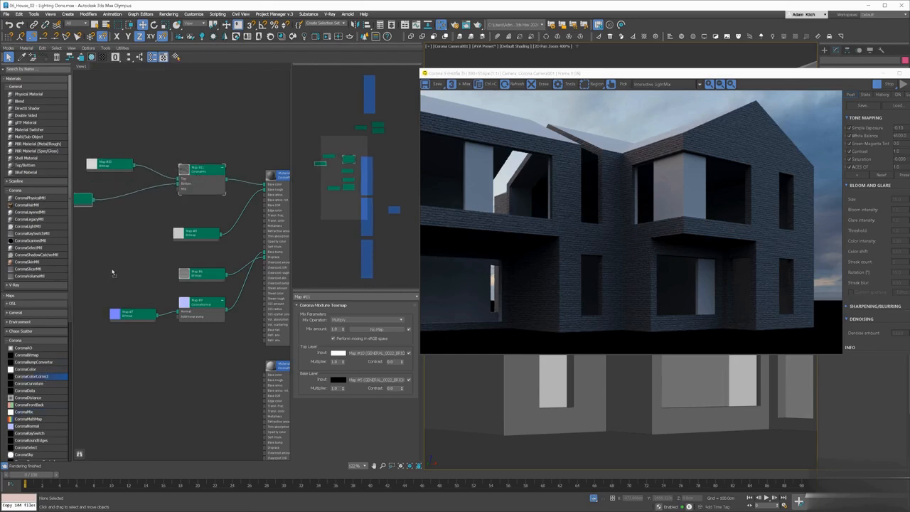
{"action": "left_click_drag", "start_coordinate": [131, 200], "coordinate": [133, 197]}
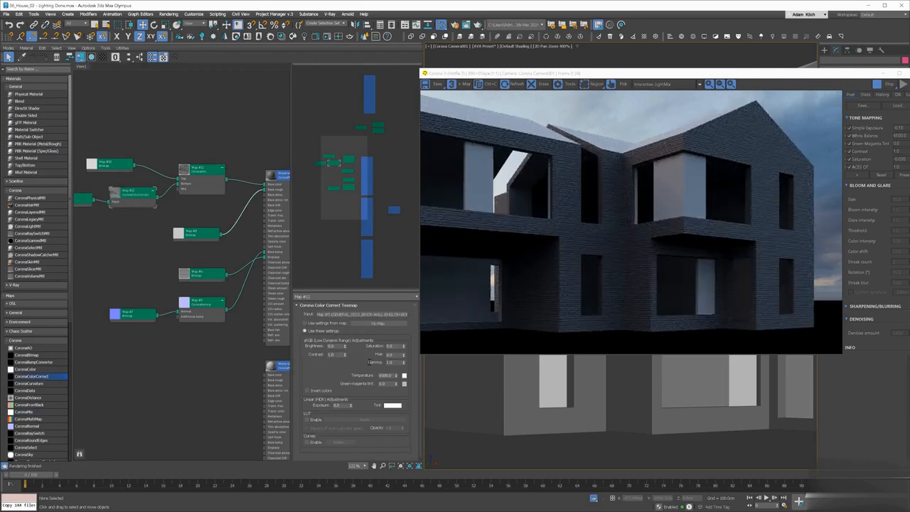
Set the colour correction's gamma to 2.0 to brighten the bricks.
{"action": "left_click", "coordinate": [390, 363]}
{"action": "type", "text": "2.0"}
{"action": "key", "text": "Return"}
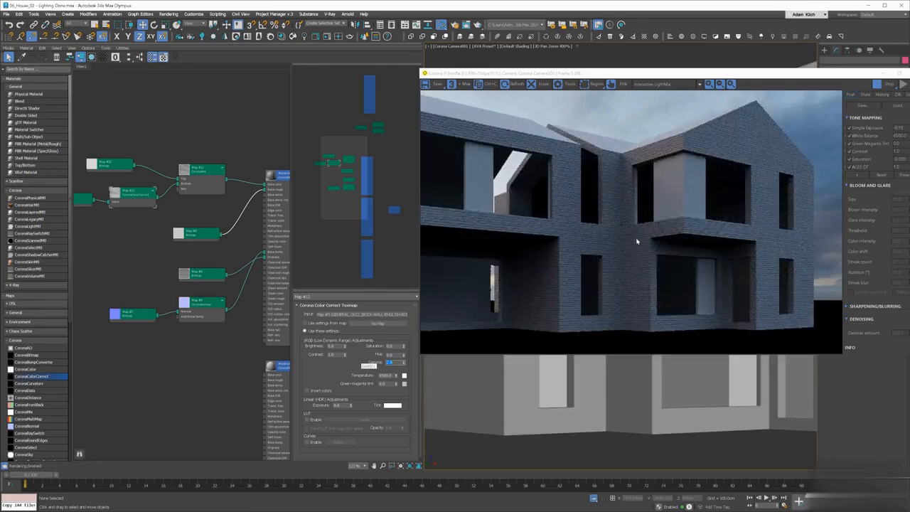
Enable preview denoising during render in the Corona performance settings and close the render setup.
{"action": "left_click", "coordinate": [454, 25]}
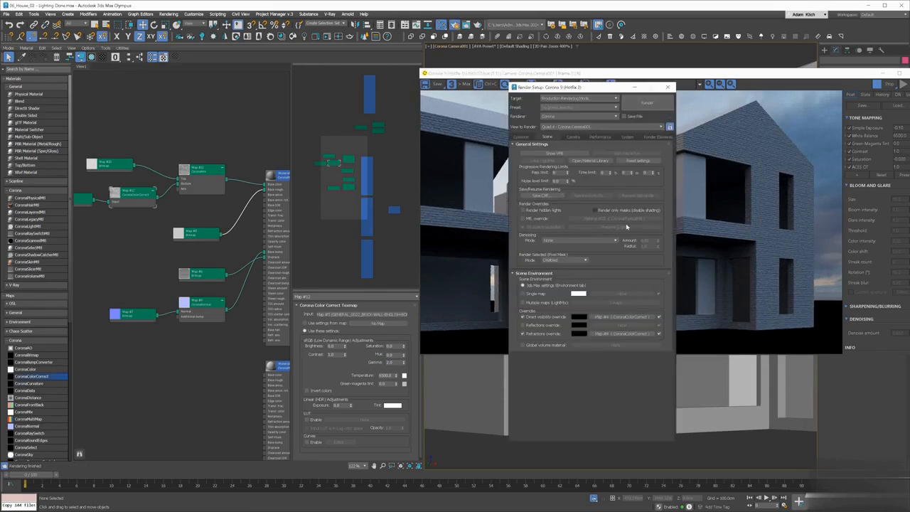
{"action": "left_click", "coordinate": [597, 136]}
{"action": "left_click", "coordinate": [599, 250]}
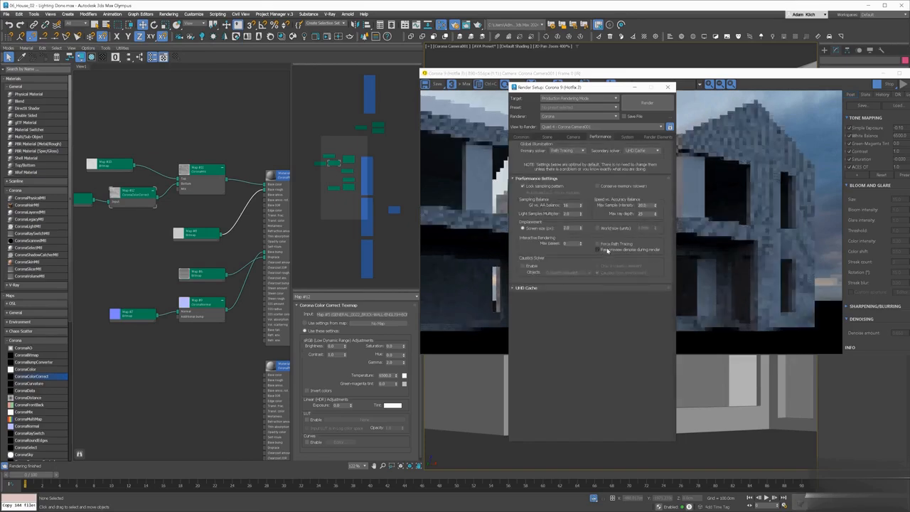
{"action": "key", "text": "F10"}
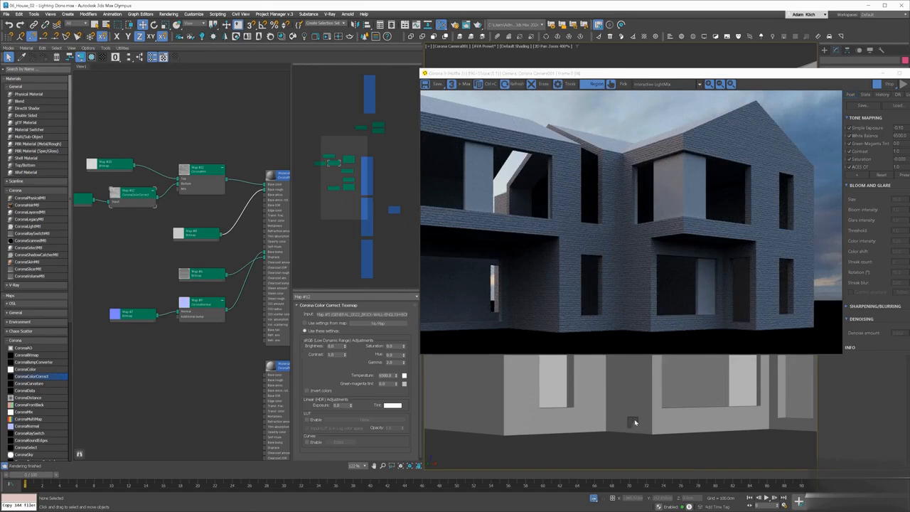
Set the second sub-material's base color to light grey DFDFDF.
{"action": "right_click", "coordinate": [635, 423]}
{"action": "left_click", "coordinate": [653, 431]}
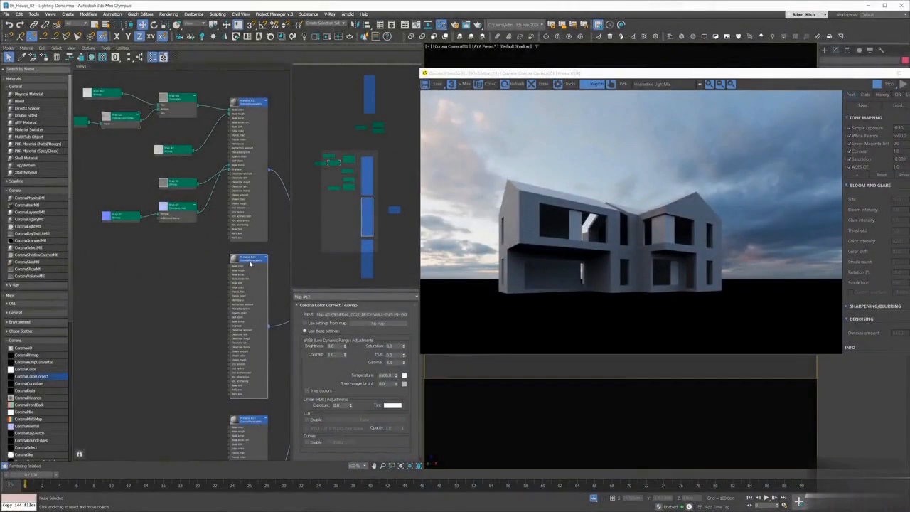
{"action": "double_click", "coordinate": [249, 263]}
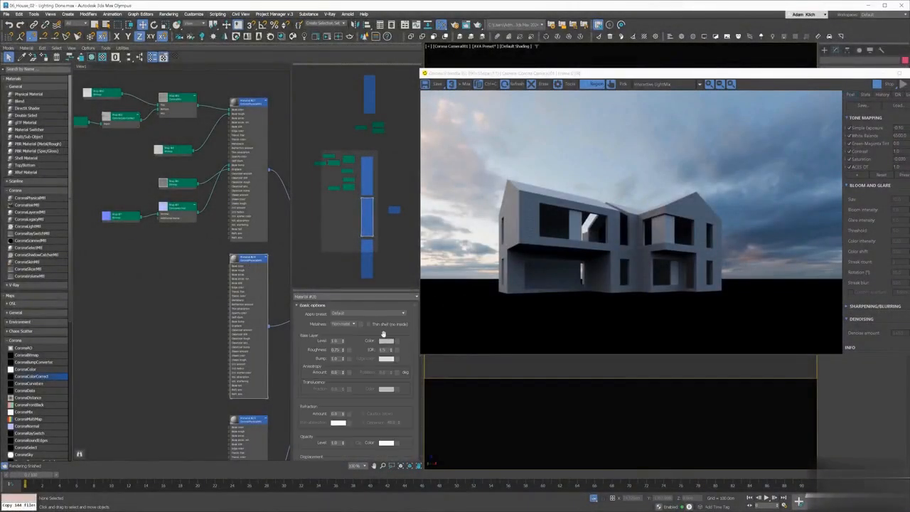
{"action": "left_click", "coordinate": [386, 341]}
{"action": "left_click_drag", "start_coordinate": [310, 309], "coordinate": [315, 311]}
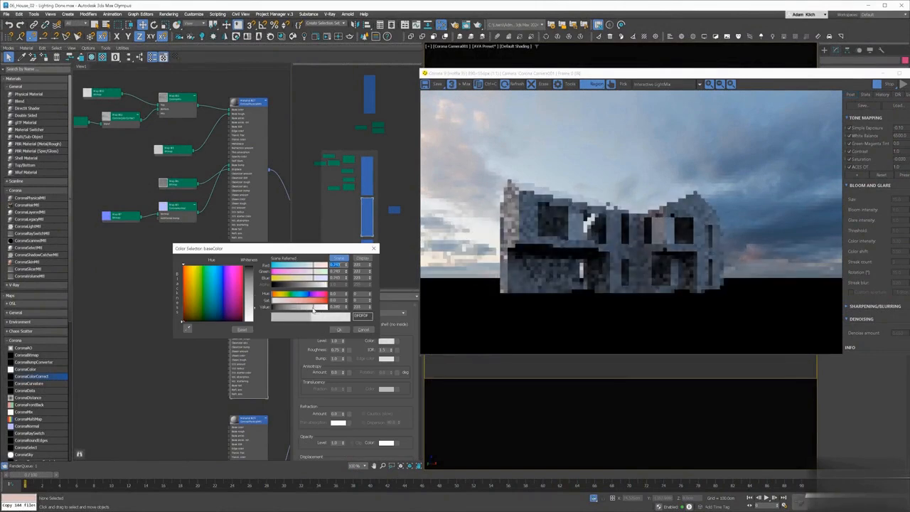
{"action": "left_click", "coordinate": [339, 330]}
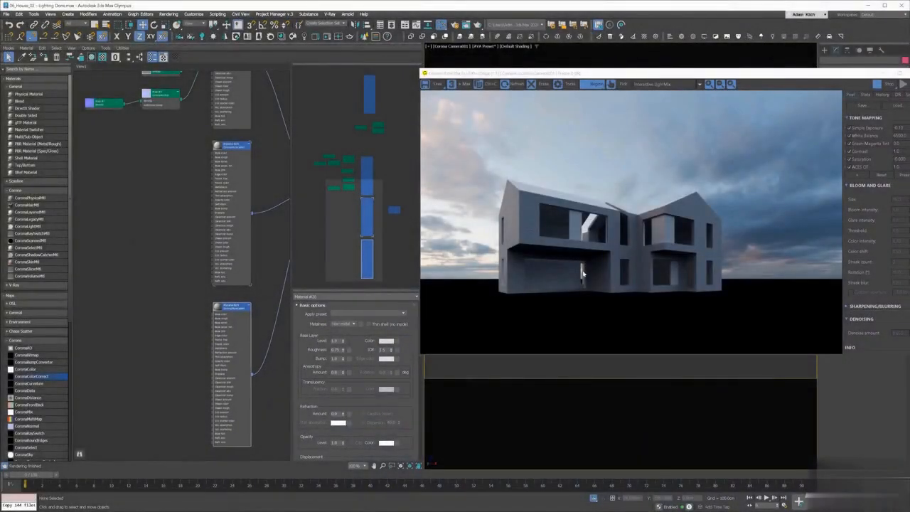
Bring the corten COL image from File Explorer into the material editor and connect it to the third material's Base color.
{"action": "key", "text": "alt+Tab"}
{"action": "left_click", "coordinate": [777, 226]}
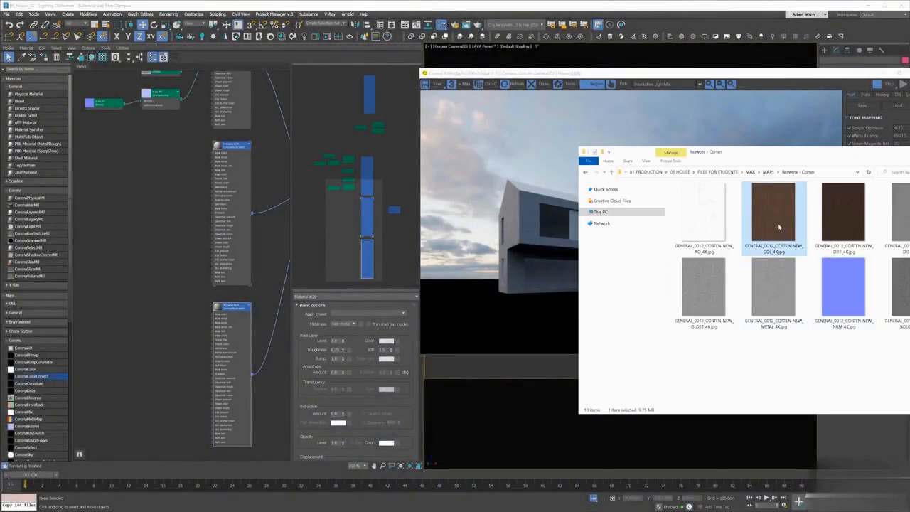
{"action": "left_click_drag", "start_coordinate": [806, 232], "coordinate": [214, 315]}
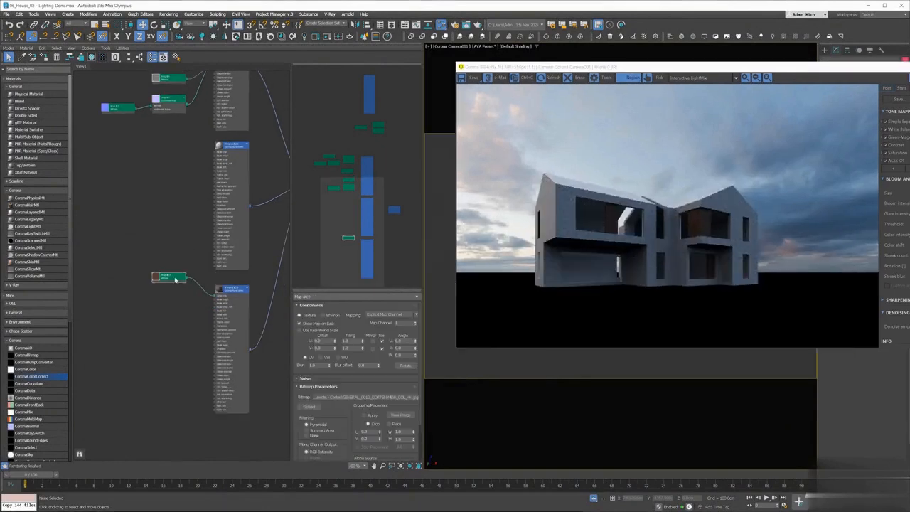
Enable real-world scale on the corten COL map and check the image's pixel dimensions in File Explorer.
{"action": "left_click", "coordinate": [330, 328]}
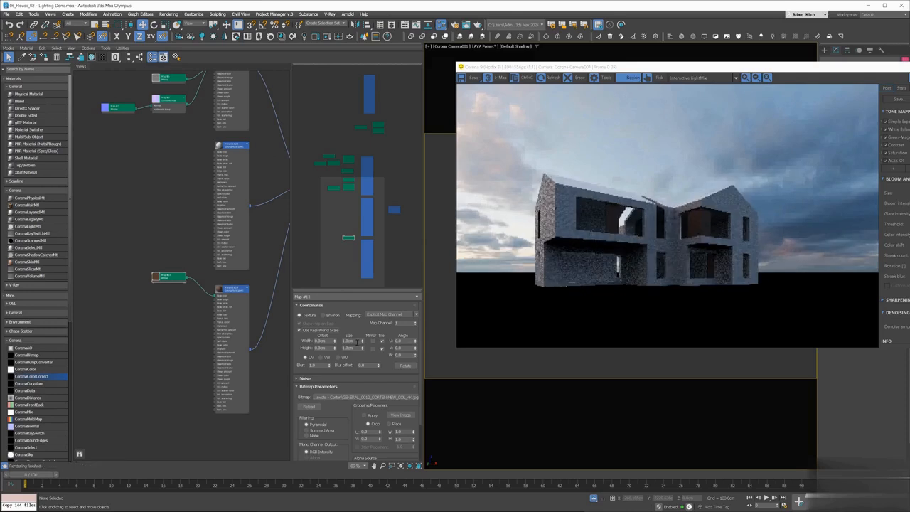
{"action": "key", "text": "alt+Tab"}
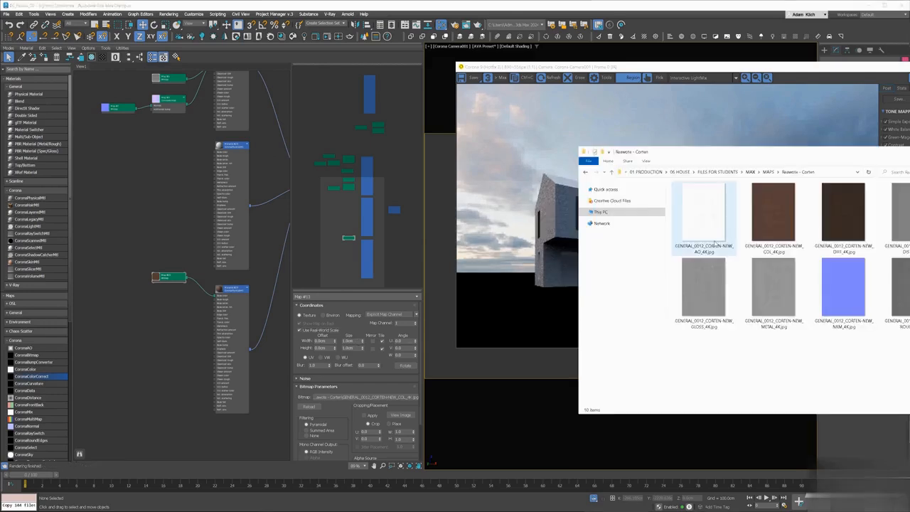
{"action": "left_click", "coordinate": [788, 250]}
{"action": "right_click", "coordinate": [787, 253]}
{"action": "left_click", "coordinate": [798, 445]}
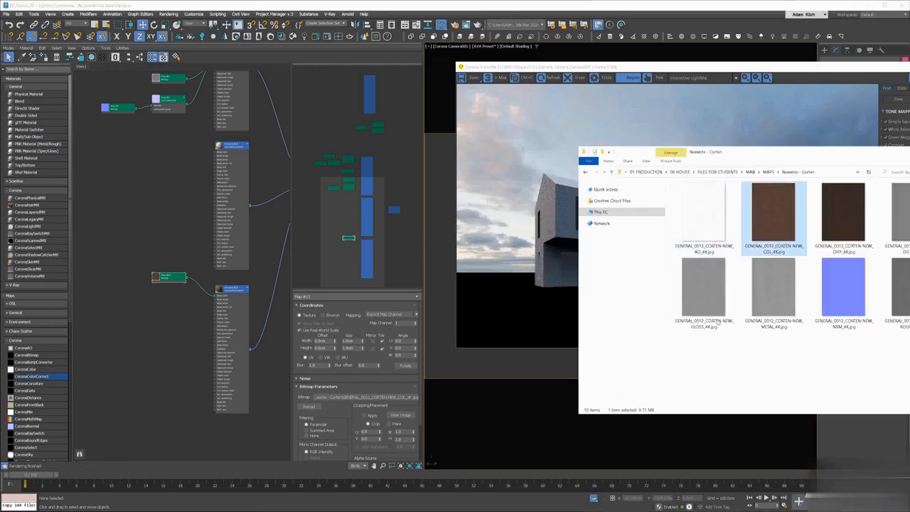
{"action": "left_click", "coordinate": [824, 237]}
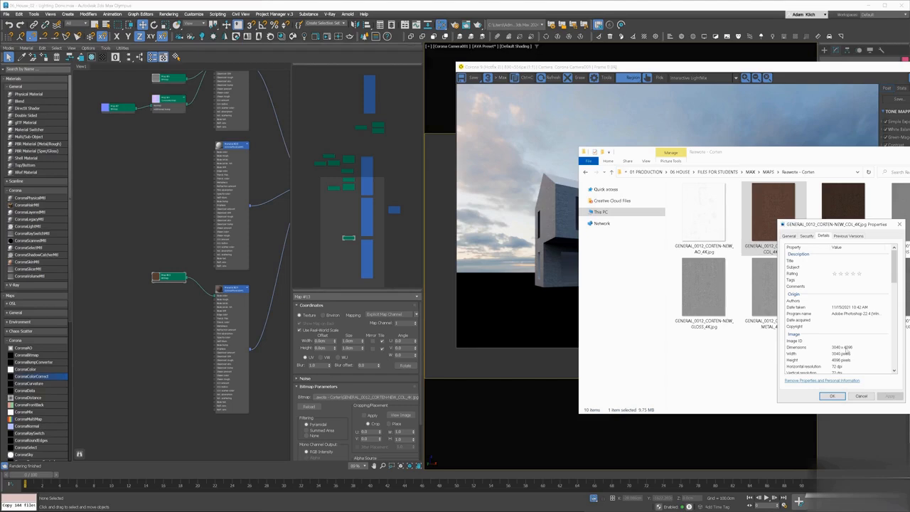
{"action": "left_click", "coordinate": [899, 224]}
{"action": "key", "text": "alt+Tab"}
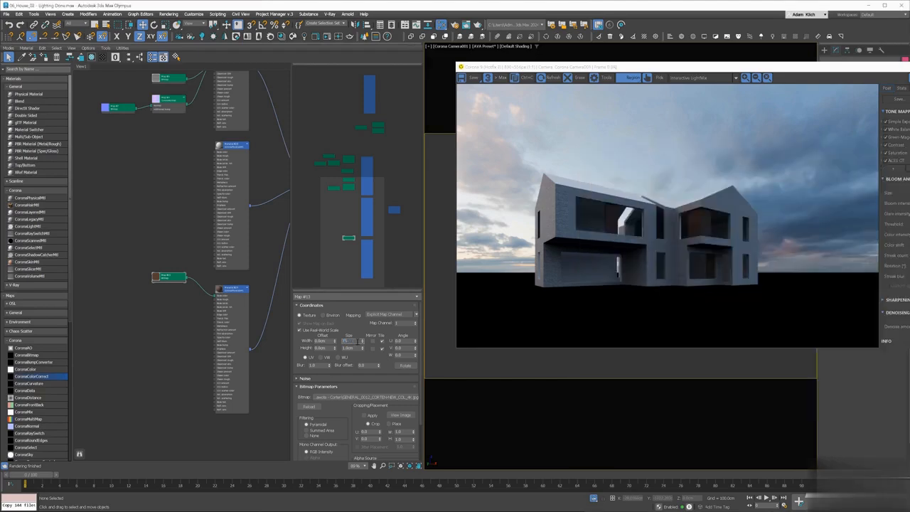
Set the corten COL map's real-world size to 75 cm wide and 100 cm high.
{"action": "key", "text": "Tab"}
{"action": "type", "text": "100"}
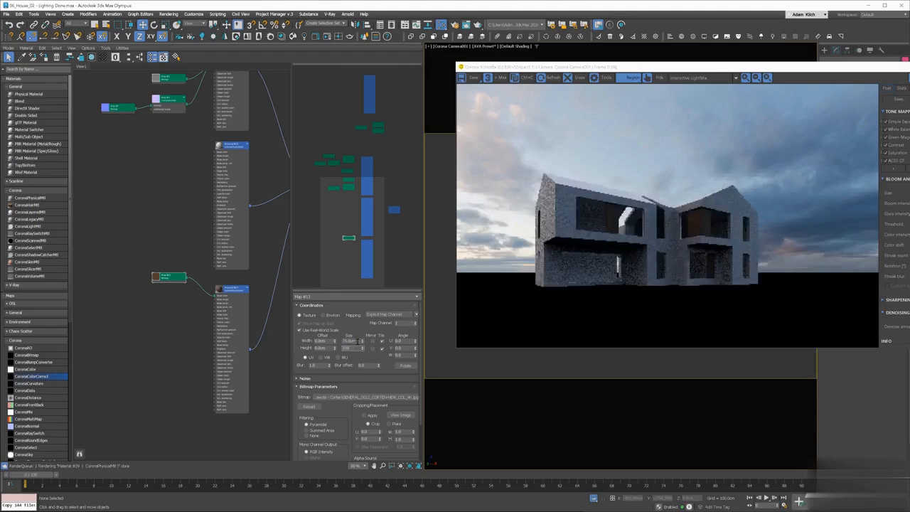
{"action": "key", "text": "Return"}
{"action": "scroll", "coordinate": [771, 215], "scroll_direction": "up", "scroll_amount": 2}
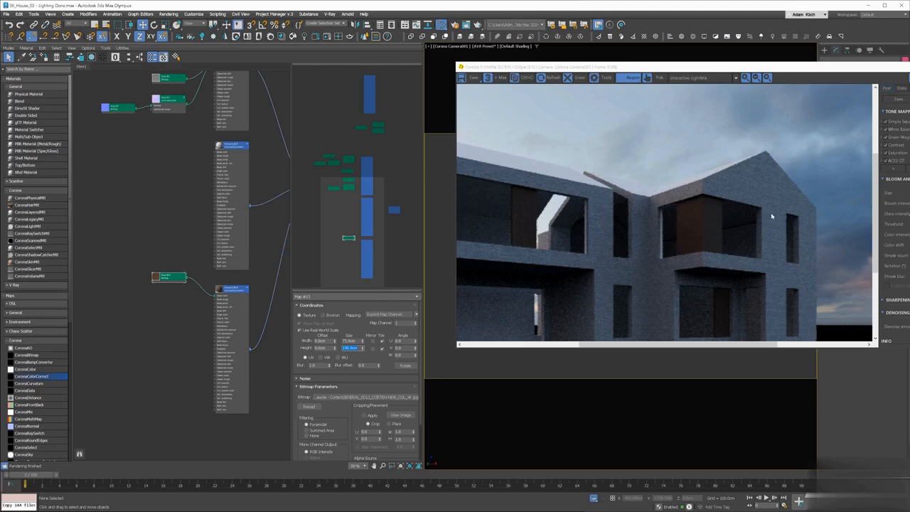
{"action": "scroll", "coordinate": [789, 162], "scroll_direction": "down", "scroll_amount": 2}
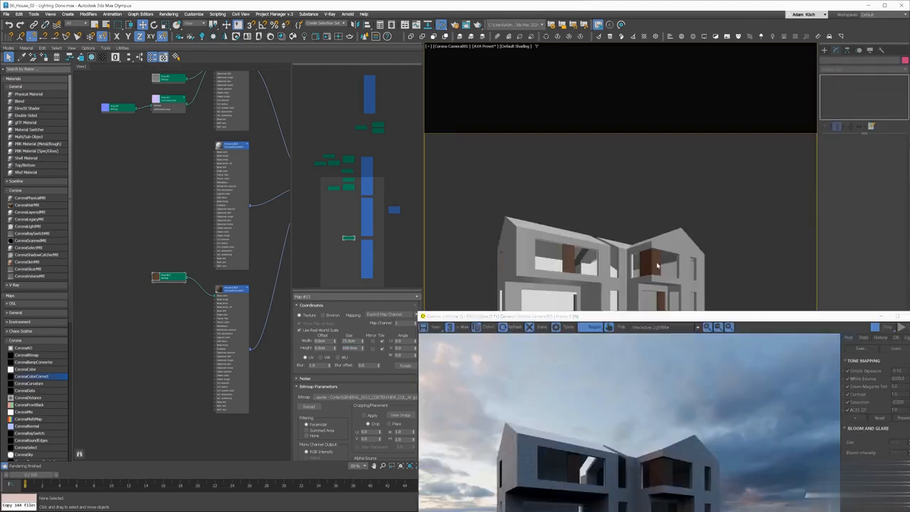
Copy the brick's CoronaNormal map for the corten material's Base bump and feed it with the corten NRM image from File Explorer.
{"action": "right_click", "coordinate": [653, 260]}
{"action": "left_click", "coordinate": [672, 269]}
{"action": "scroll", "coordinate": [658, 230], "scroll_direction": "up", "scroll_amount": 6}
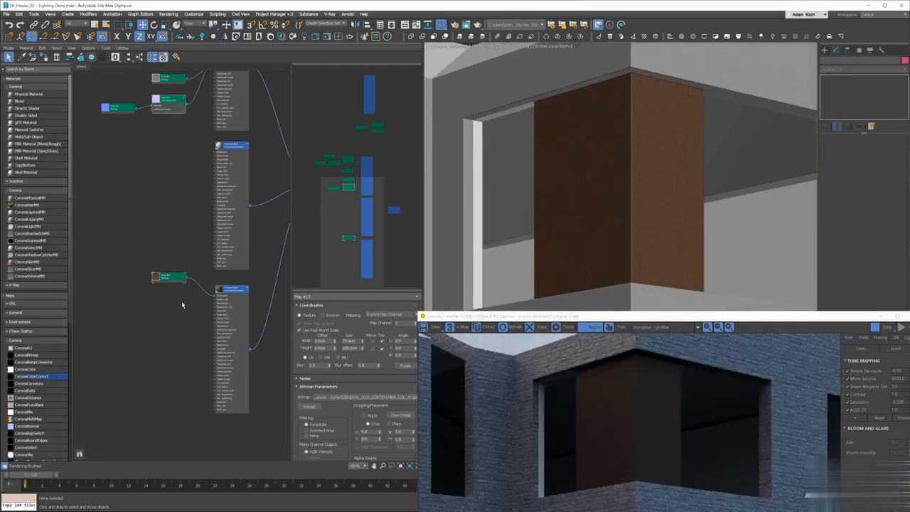
{"action": "left_click_drag", "start_coordinate": [169, 278], "coordinate": [132, 273]}
{"action": "left_click_drag", "start_coordinate": [169, 99], "coordinate": [183, 333], "text": "shift"}
{"action": "double_click", "coordinate": [182, 332]}
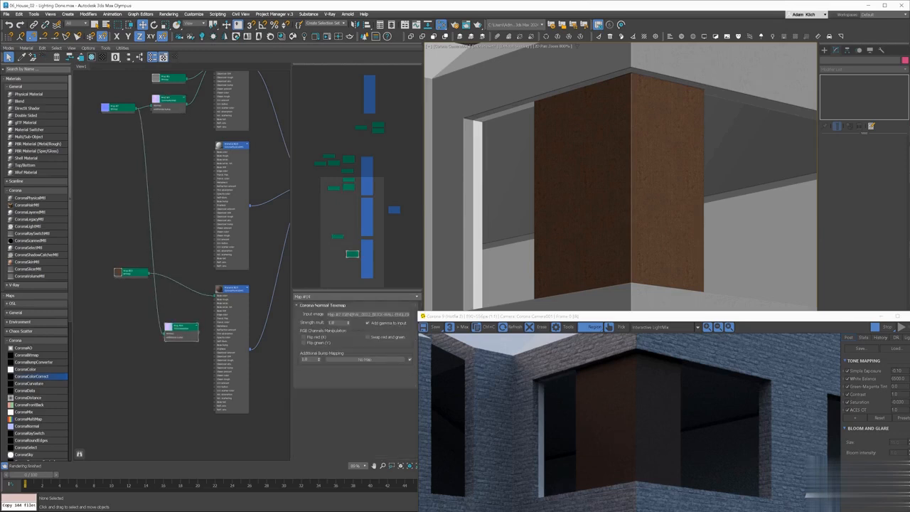
{"action": "key", "text": "alt+Tab"}
{"action": "mouse_move", "coordinate": [845, 295]}
{"action": "left_mouse_down"}
{"action": "mouse_move", "coordinate": [106, 336]}
{"action": "mouse_move", "coordinate": [195, 333]}
{"action": "mouse_move", "coordinate": [216, 345]}
{"action": "left_mouse_up"}
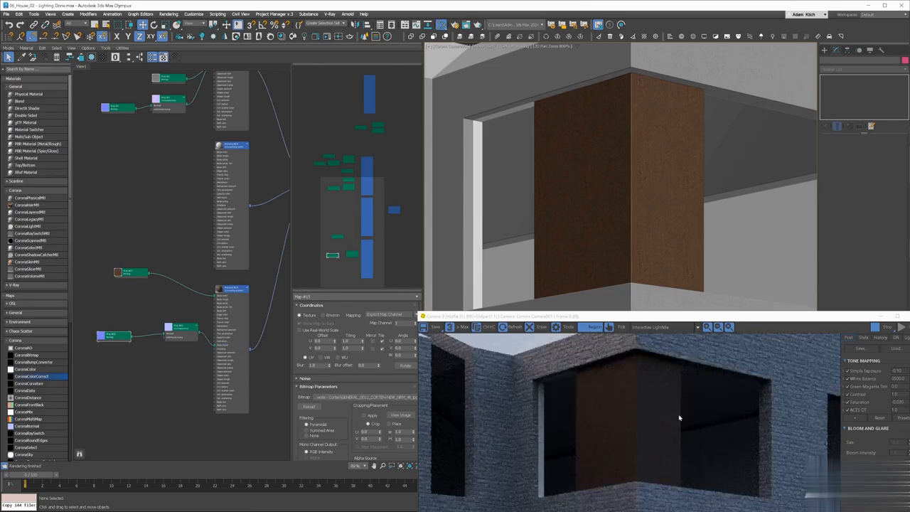
Connect the corten ROUGH image to the material's Base roughness and give it a real-world size matching the COL map, 75 cm wide.
{"action": "key", "text": "alt+Tab"}
{"action": "left_click_drag", "start_coordinate": [896, 293], "coordinate": [216, 300]}
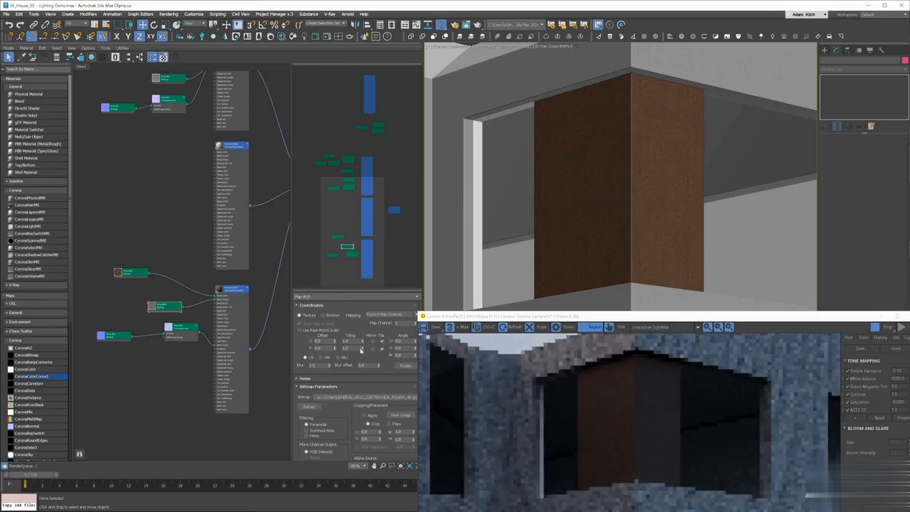
{"action": "left_click", "coordinate": [328, 331]}
{"action": "double_click", "coordinate": [355, 341]}
{"action": "type", "text": "75"}
{"action": "key", "text": "Tab"}
{"action": "type", "text": "1"}
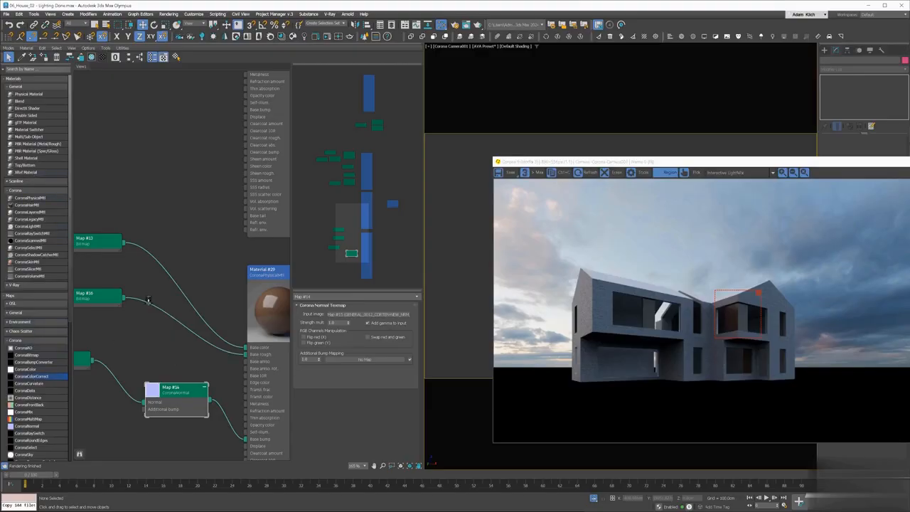
Insert a CoronaColorCorrect after the corten roughness map with contrast 1.5 and brightness 0.3, and clear the render region.
{"action": "left_click_drag", "start_coordinate": [149, 299], "coordinate": [186, 346]}
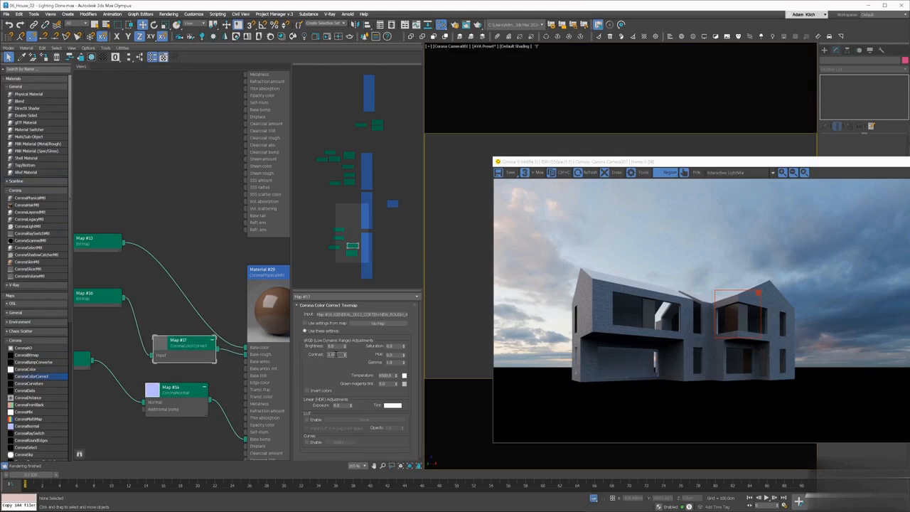
{"action": "left_click", "coordinate": [336, 353]}
{"action": "type", "text": "1.5"}
{"action": "key", "text": "Return"}
{"action": "double_click", "coordinate": [398, 362]}
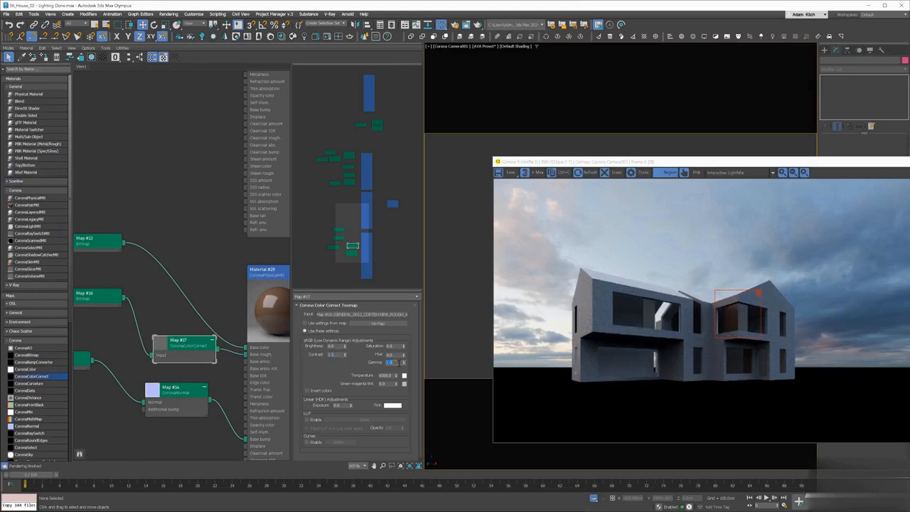
{"action": "double_click", "coordinate": [341, 346]}
{"action": "type", "text": "0.3"}
{"action": "key", "text": "Return"}
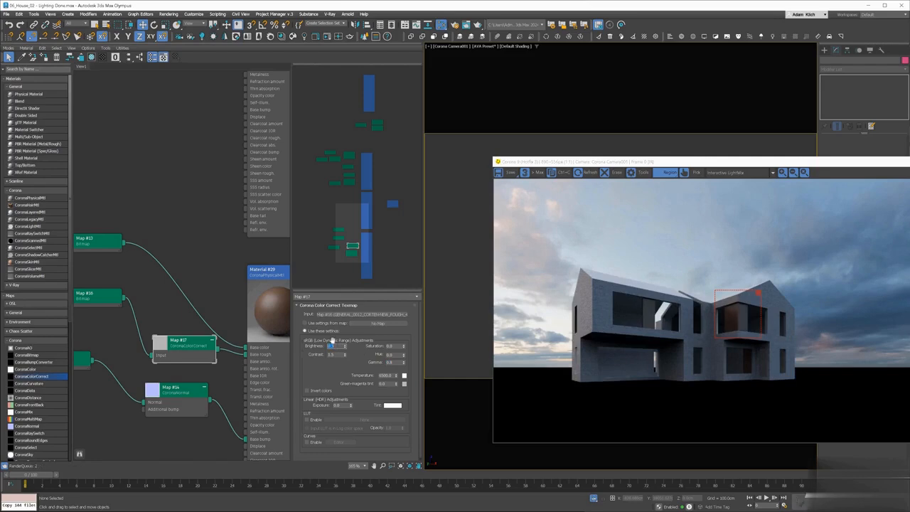
{"action": "left_click", "coordinate": [755, 296]}
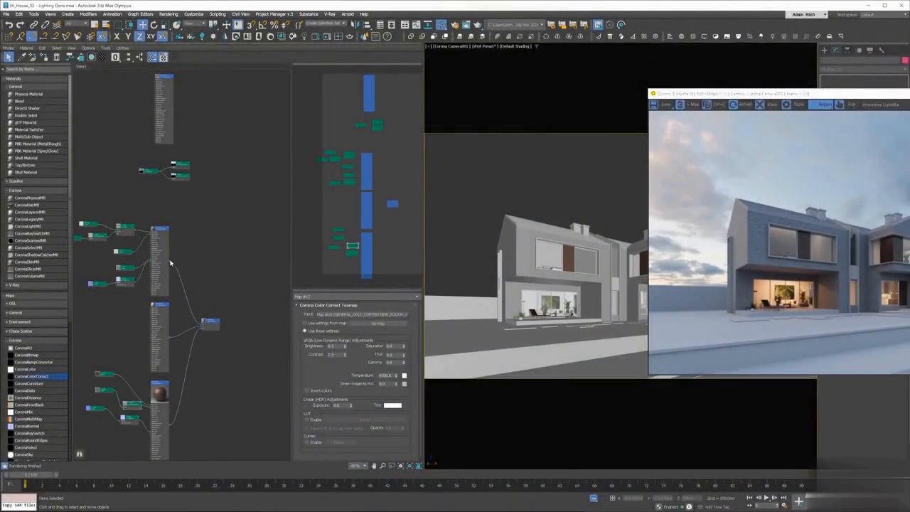
Assign the brick material to the two low garden walls in front of and beside the house.
{"action": "left_click_drag", "start_coordinate": [170, 259], "coordinate": [583, 355]}
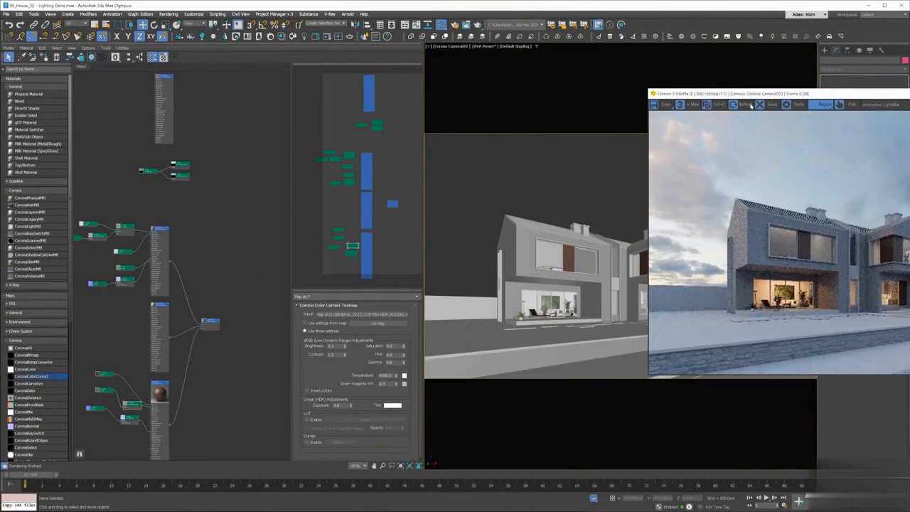
{"action": "left_click_drag", "start_coordinate": [748, 94], "coordinate": [341, 186]}
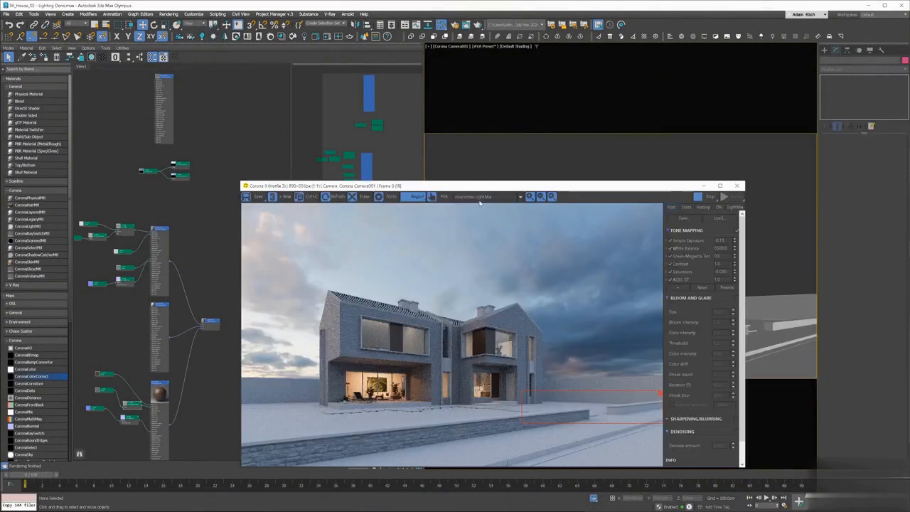
{"action": "left_click_drag", "start_coordinate": [169, 262], "coordinate": [788, 328]}
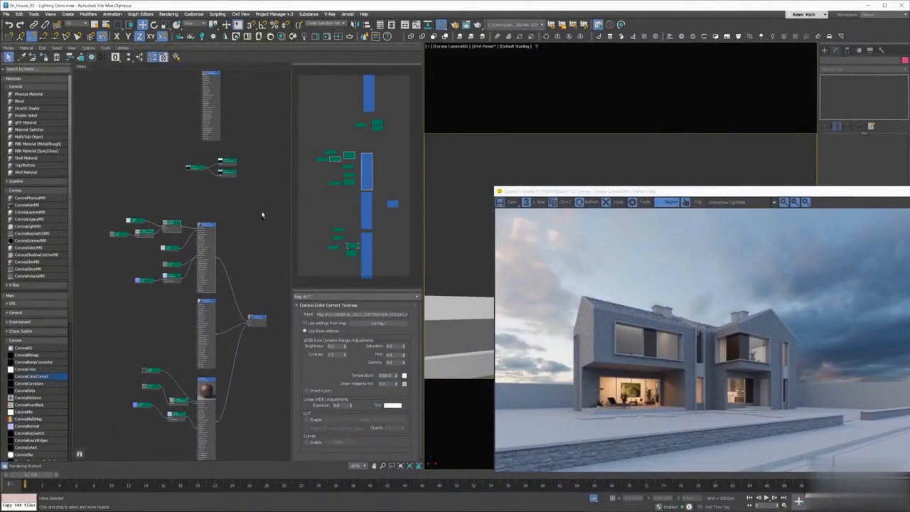
Duplicate the brick material with its color maps and assign the copy to the chimney on the nearer roof.
{"action": "left_click_drag", "start_coordinate": [206, 228], "coordinate": [260, 204], "text": "shift"}
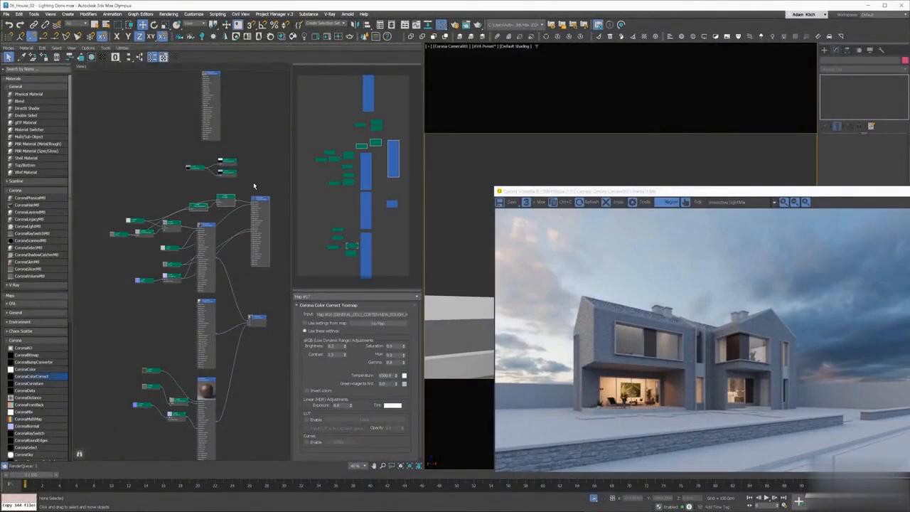
{"action": "double_click", "coordinate": [258, 200]}
{"action": "left_click_drag", "start_coordinate": [687, 193], "coordinate": [541, 311]}
{"action": "left_click", "coordinate": [587, 232]}
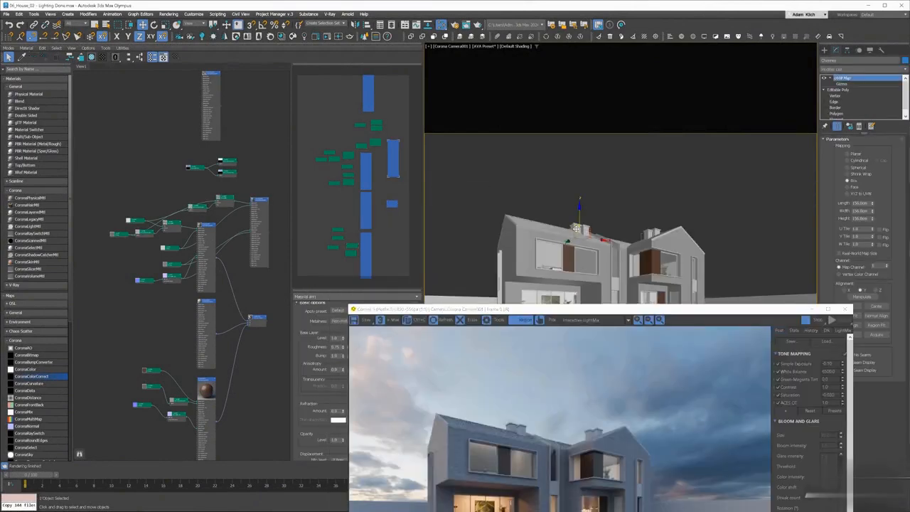
{"action": "left_click_drag", "start_coordinate": [262, 216], "coordinate": [265, 214]}
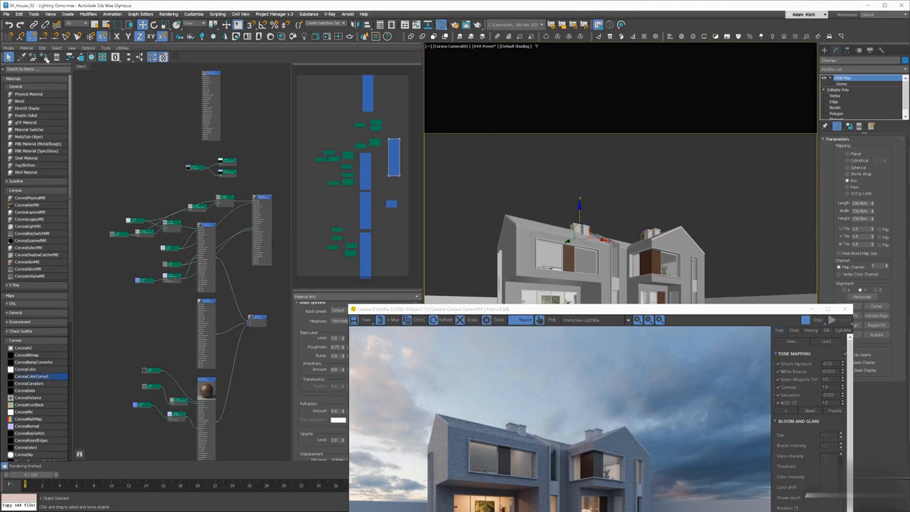
Lower the gamma in the copied brick material's color correction and assign the material to the second chimney as well.
{"action": "double_click", "coordinate": [269, 260]}
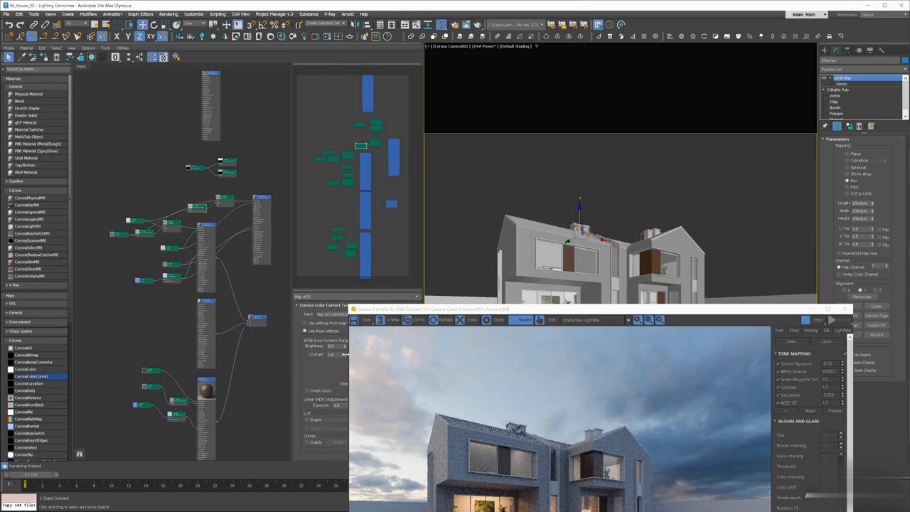
{"action": "left_click_drag", "start_coordinate": [381, 312], "coordinate": [498, 334]}
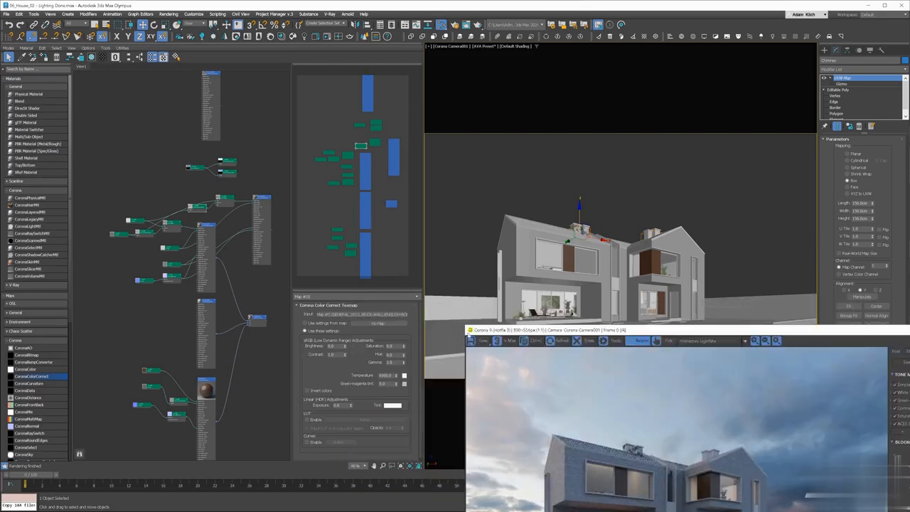
{"action": "left_click", "coordinate": [404, 364]}
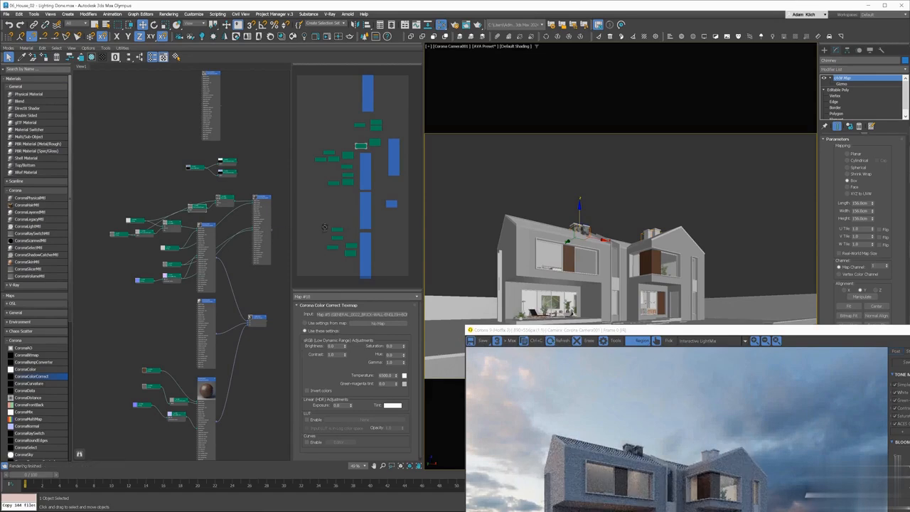
{"action": "left_click_drag", "start_coordinate": [271, 230], "coordinate": [649, 236]}
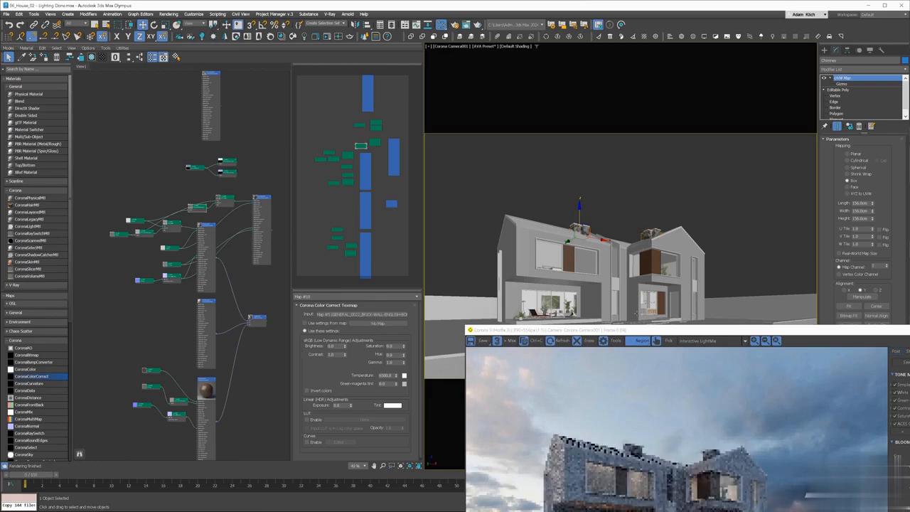
Limit the render region to the nearer chimney and turn on Real-World Map Size in its UVW Map modifier.
{"action": "left_click_drag", "start_coordinate": [623, 435], "coordinate": [648, 463]}
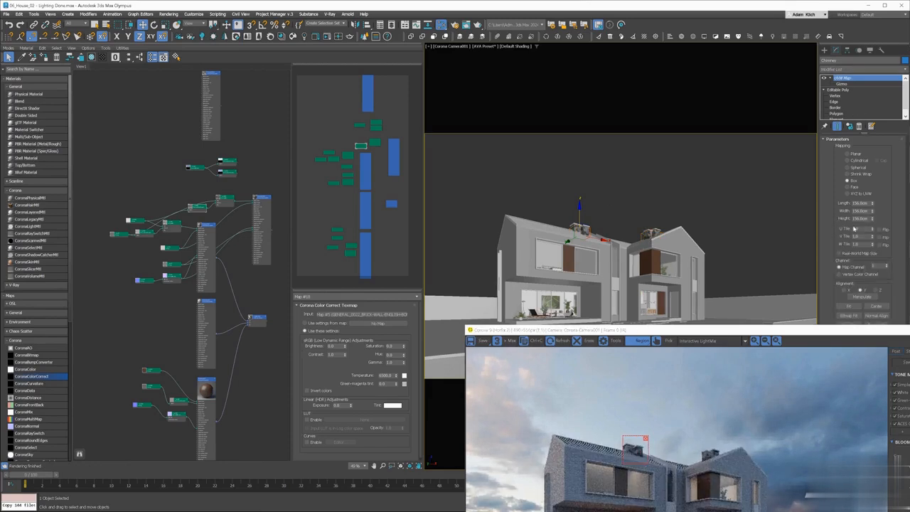
{"action": "left_click", "coordinate": [838, 253]}
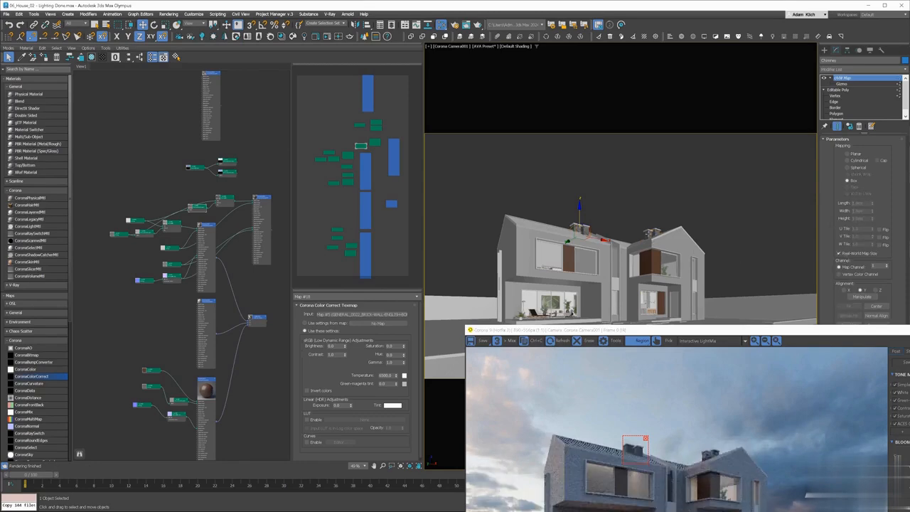
{"action": "left_click", "coordinate": [654, 232]}
{"action": "left_click", "coordinate": [699, 220]}
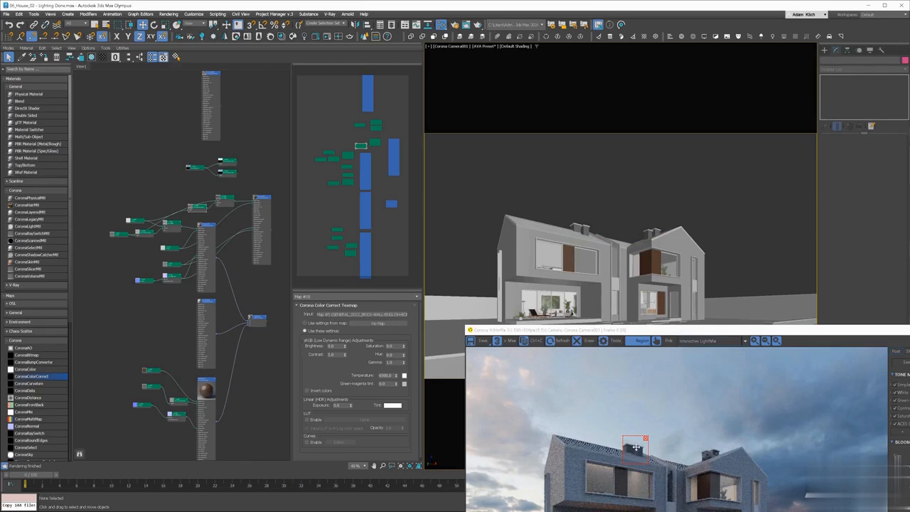
{"action": "left_click_drag", "start_coordinate": [634, 446], "coordinate": [659, 452]}
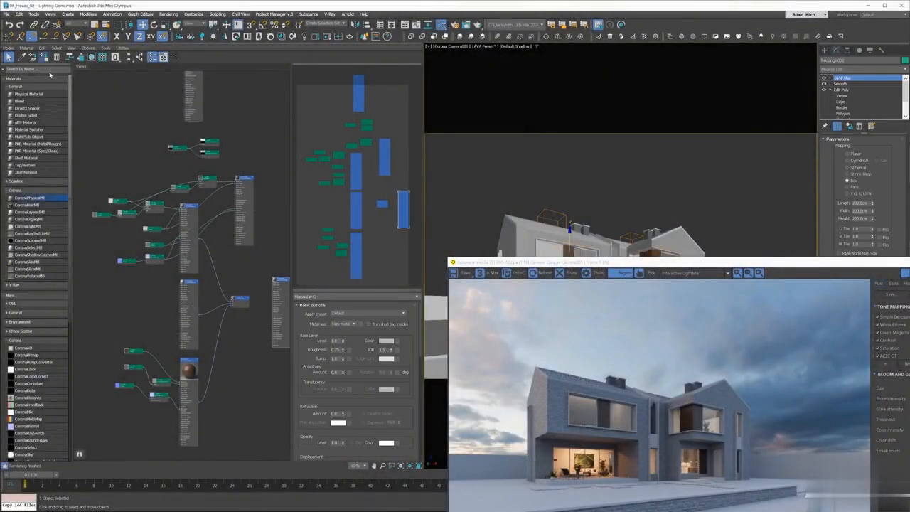
Assign the new CoronaPhysicalMtl to the selected window frames and set its metalness to Metal.
{"action": "left_click", "coordinate": [46, 58]}
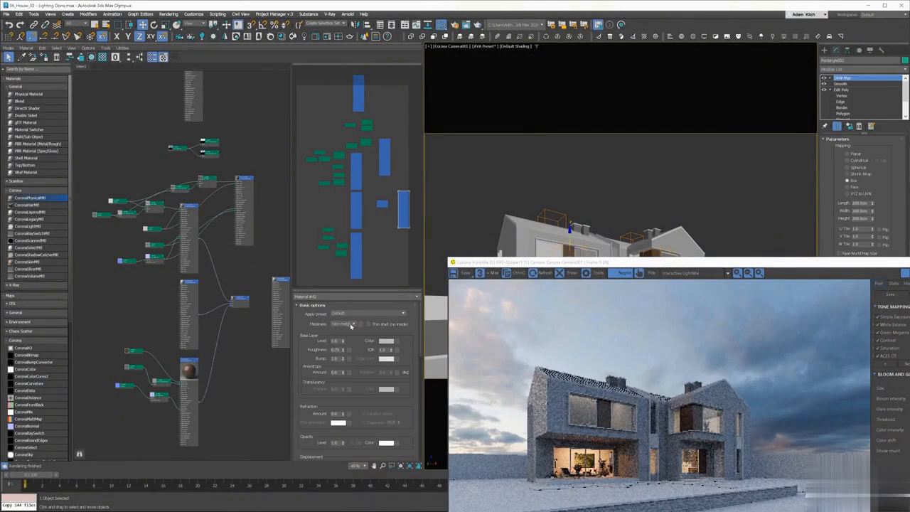
{"action": "left_click", "coordinate": [350, 325]}
{"action": "left_click", "coordinate": [341, 333]}
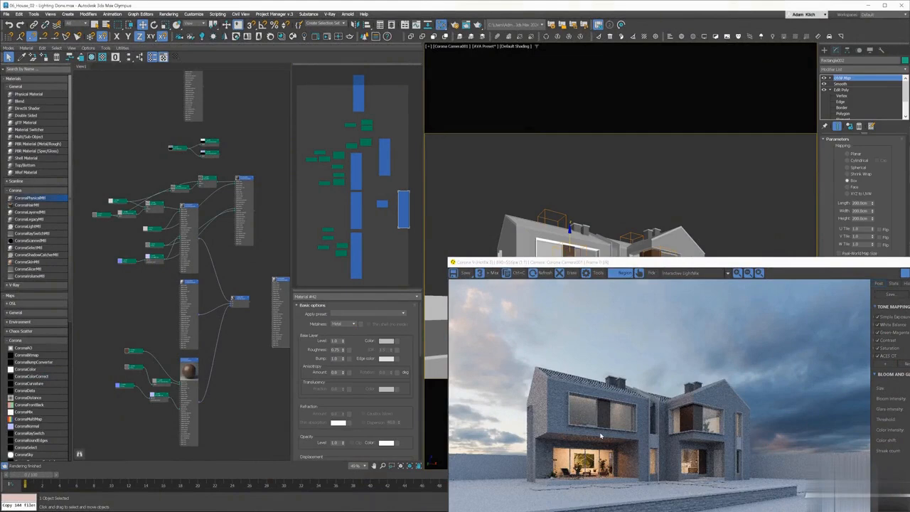
{"action": "scroll", "coordinate": [601, 435], "scroll_direction": "up", "scroll_amount": 3}
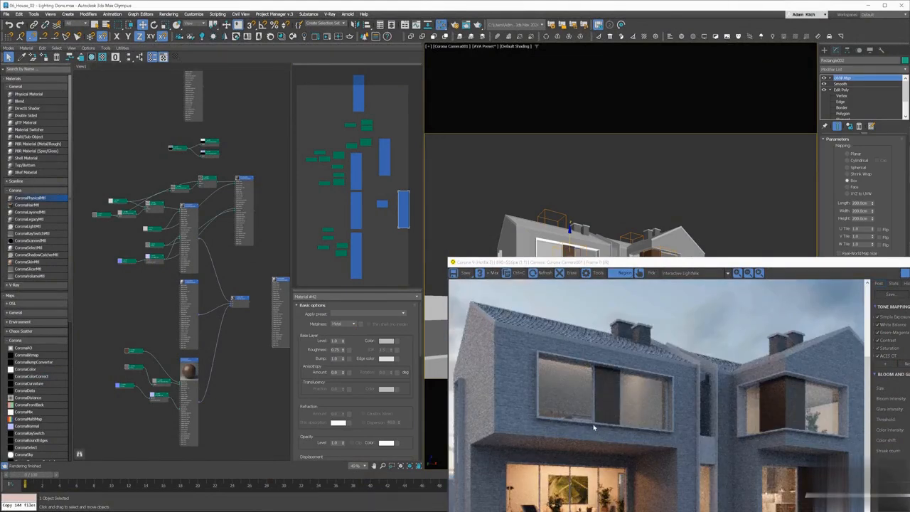
{"action": "scroll", "coordinate": [593, 426], "scroll_direction": "down", "scroll_amount": 3}
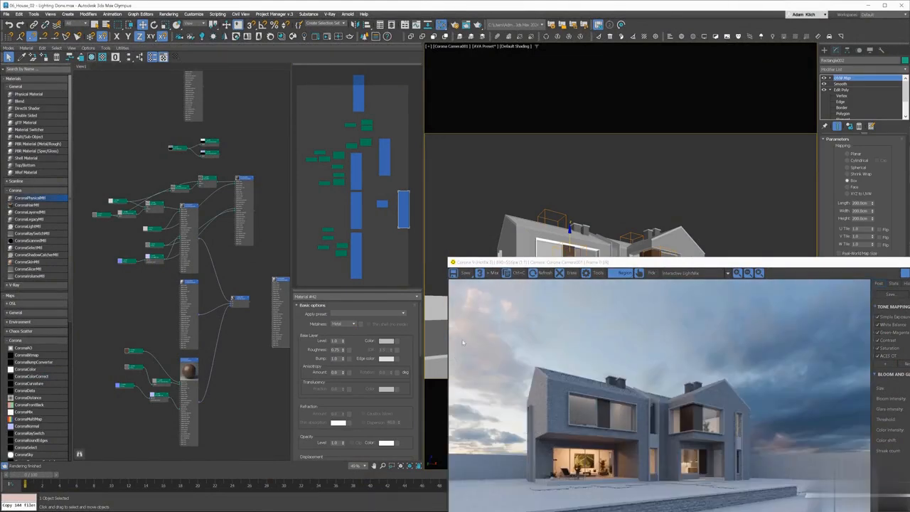
Darken the base color of the window frame metal and set its roughness to 0.2.
{"action": "left_click", "coordinate": [388, 342]}
{"action": "left_click", "coordinate": [286, 307]}
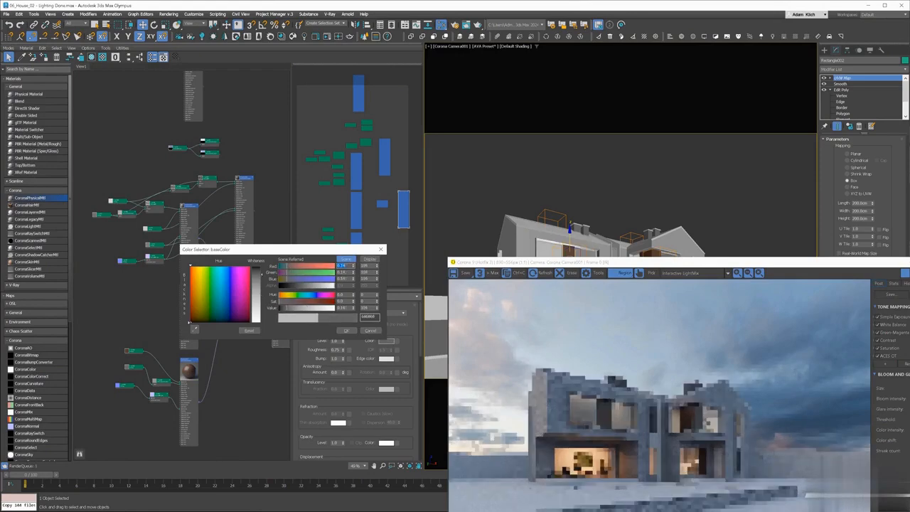
{"action": "left_click", "coordinate": [347, 330]}
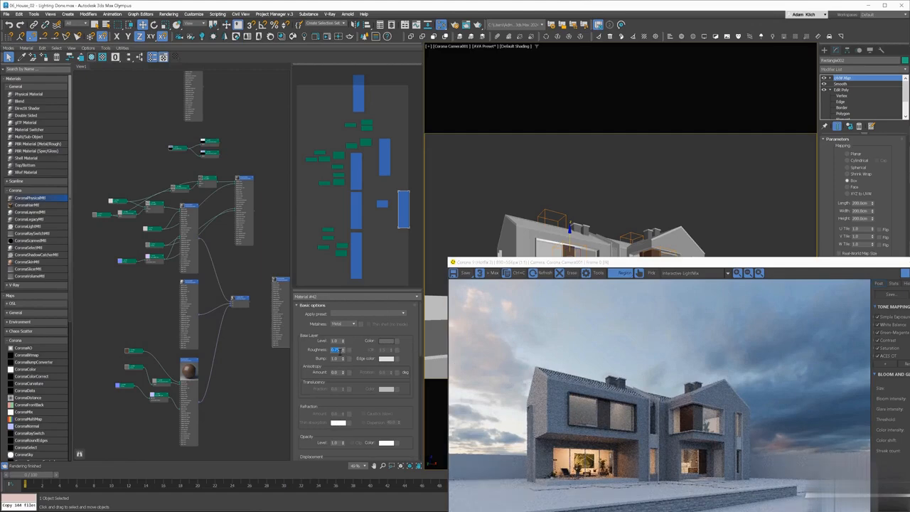
{"action": "key", "text": "Return"}
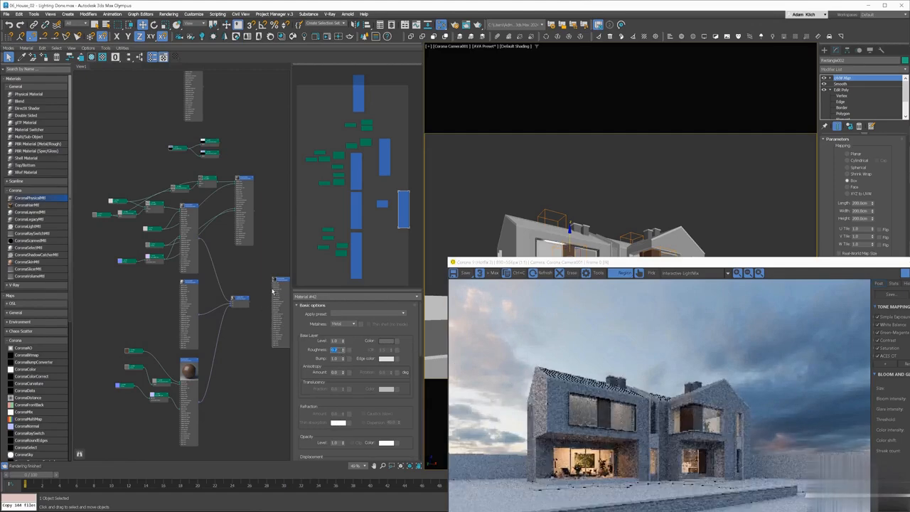
Render a region around the nearer upper-floor window to inspect its frame, and clear the region.
{"action": "scroll", "coordinate": [635, 441], "scroll_direction": "up", "scroll_amount": 2}
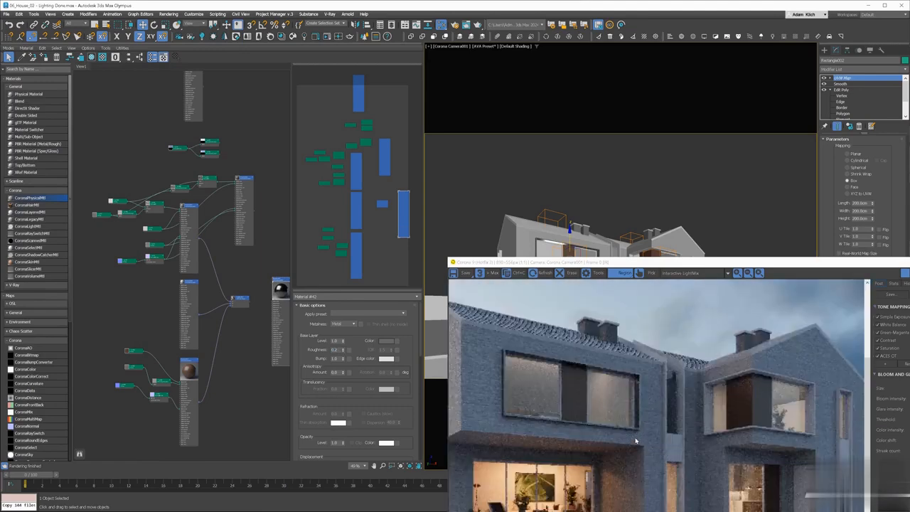
{"action": "left_click_drag", "start_coordinate": [654, 365], "coordinate": [569, 429]}
{"action": "left_click_drag", "start_coordinate": [636, 407], "coordinate": [562, 379]}
{"action": "left_click_drag", "start_coordinate": [580, 409], "coordinate": [662, 448]}
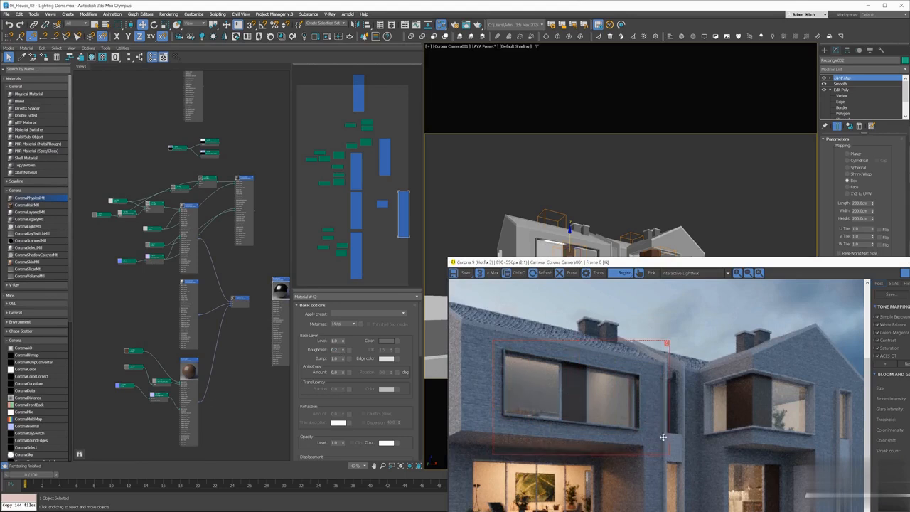
{"action": "left_click", "coordinate": [660, 338]}
{"action": "scroll", "coordinate": [660, 341], "scroll_direction": "down", "scroll_amount": 1}
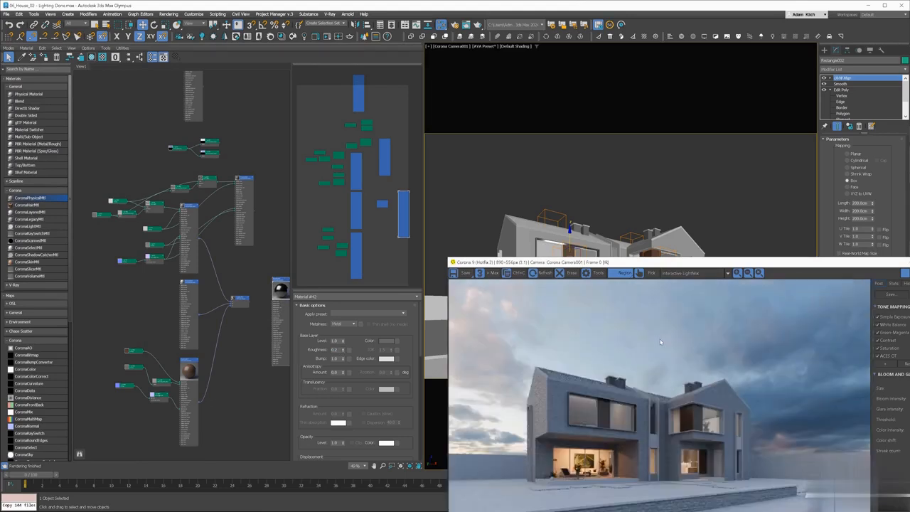
Connect the corten material's CoronaColorCorrect map to the frame metal's base roughness and set that map's amount to 50.
{"action": "left_click_drag", "start_coordinate": [275, 292], "coordinate": [272, 283]}
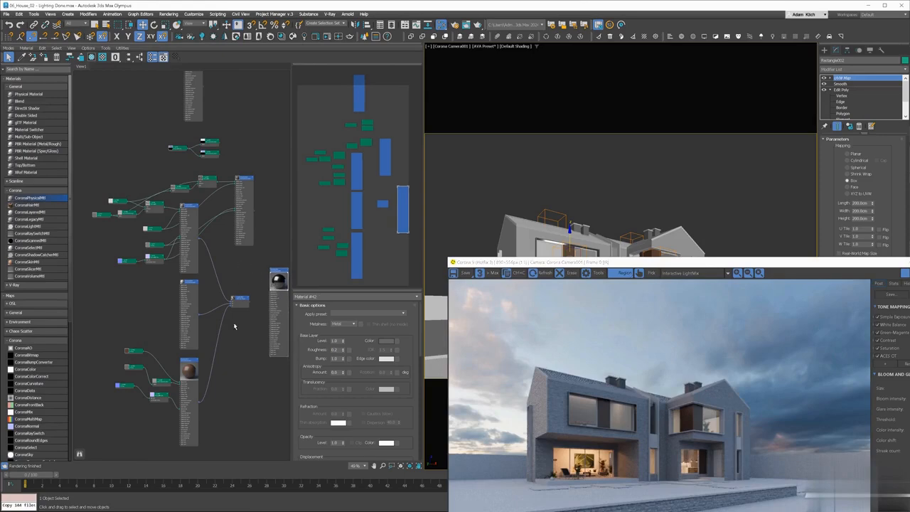
{"action": "left_click", "coordinate": [161, 383]}
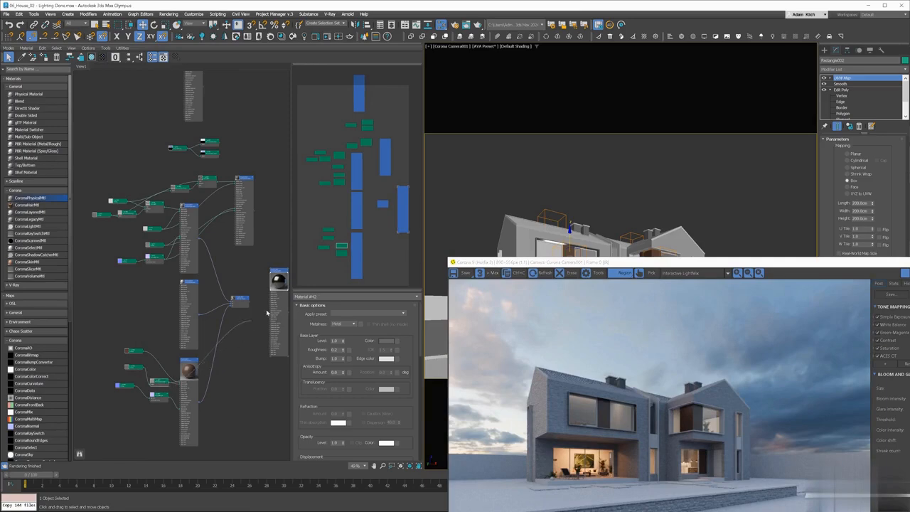
{"action": "scroll", "coordinate": [248, 317], "scroll_direction": "up", "scroll_amount": 5}
{"action": "left_click_drag", "start_coordinate": [250, 280], "coordinate": [257, 275]}
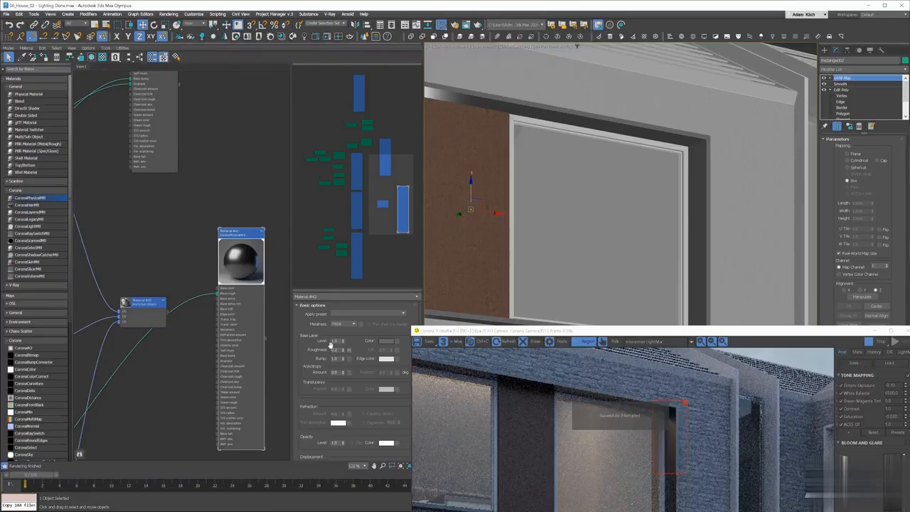
{"action": "scroll", "coordinate": [341, 355], "scroll_direction": "down", "scroll_amount": 5}
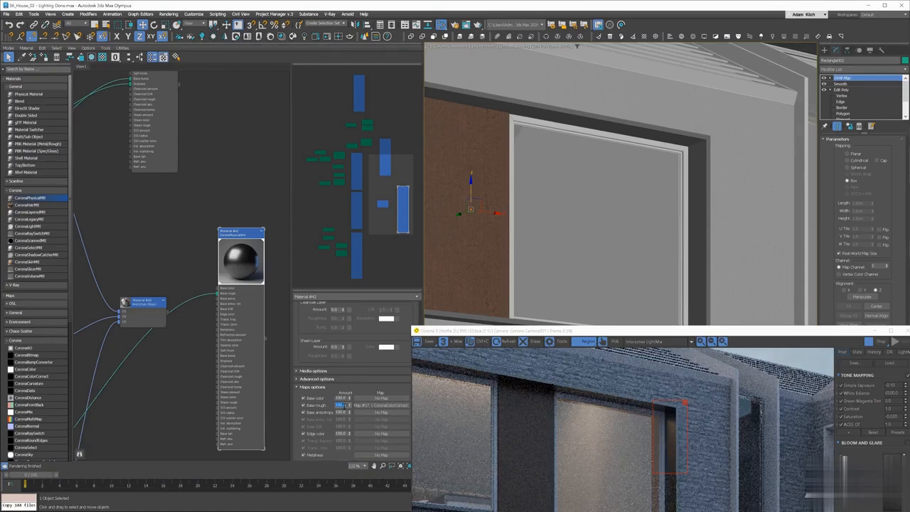
{"action": "left_click", "coordinate": [344, 406]}
{"action": "type", "text": "50"}
{"action": "key", "text": "Return"}
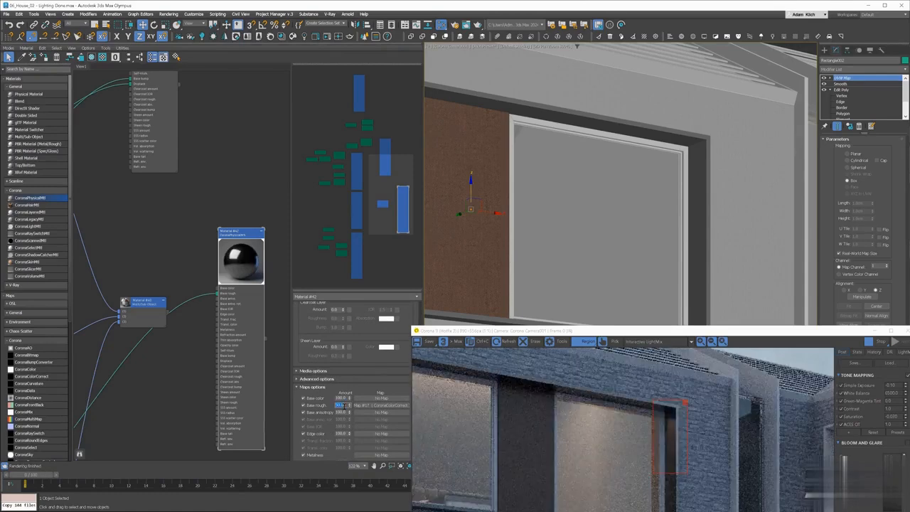
{"action": "key", "text": "Return"}
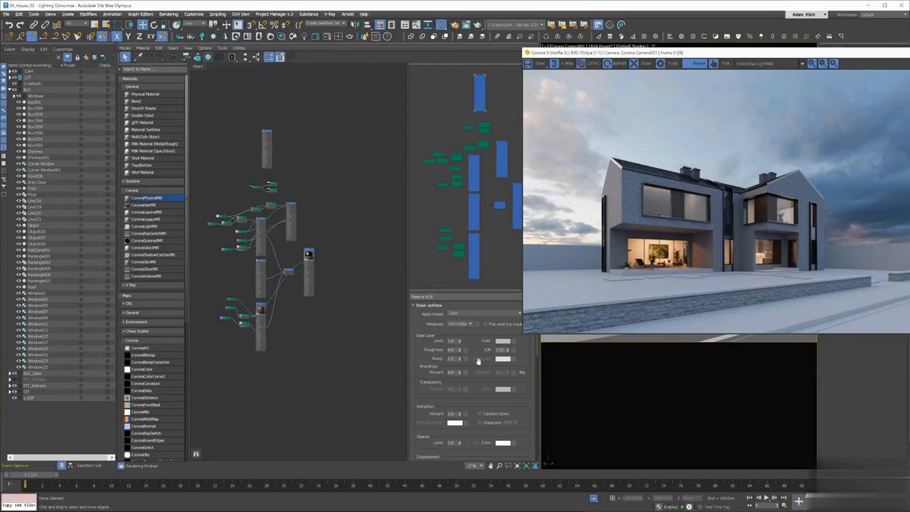
Set the frame metal's base roughness map amount to 100 and check it with a temporary render region on the house front.
{"action": "scroll", "coordinate": [471, 381], "scroll_direction": "down", "scroll_amount": 8}
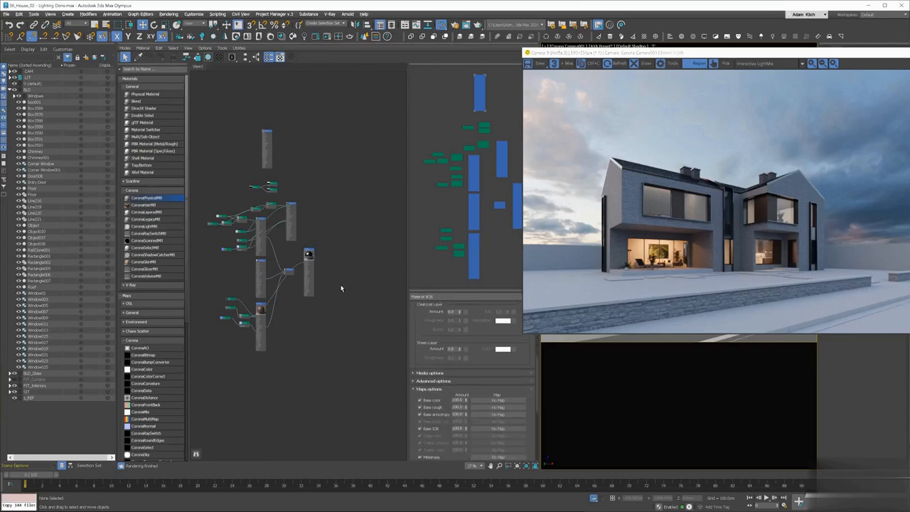
{"action": "scroll", "coordinate": [309, 257], "scroll_direction": "up", "scroll_amount": 5}
{"action": "double_click", "coordinate": [305, 252]}
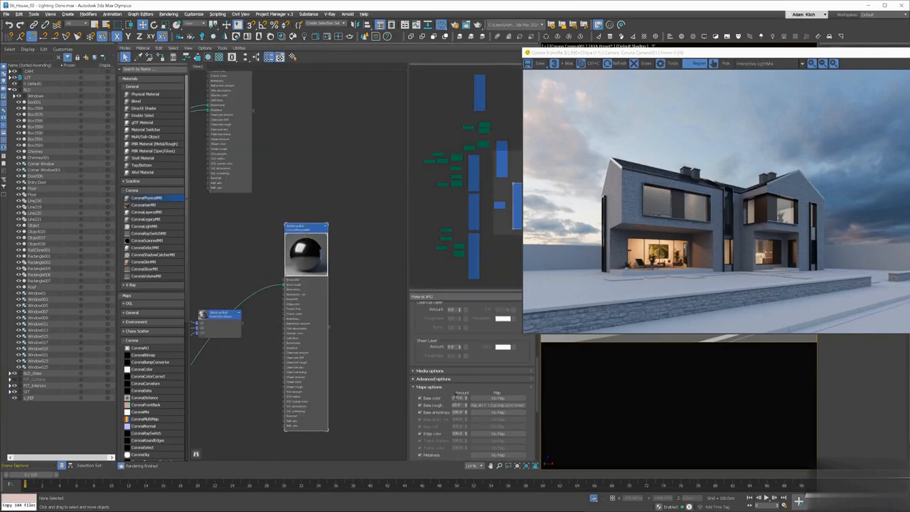
{"action": "left_click_drag", "start_coordinate": [466, 407], "coordinate": [467, 365]}
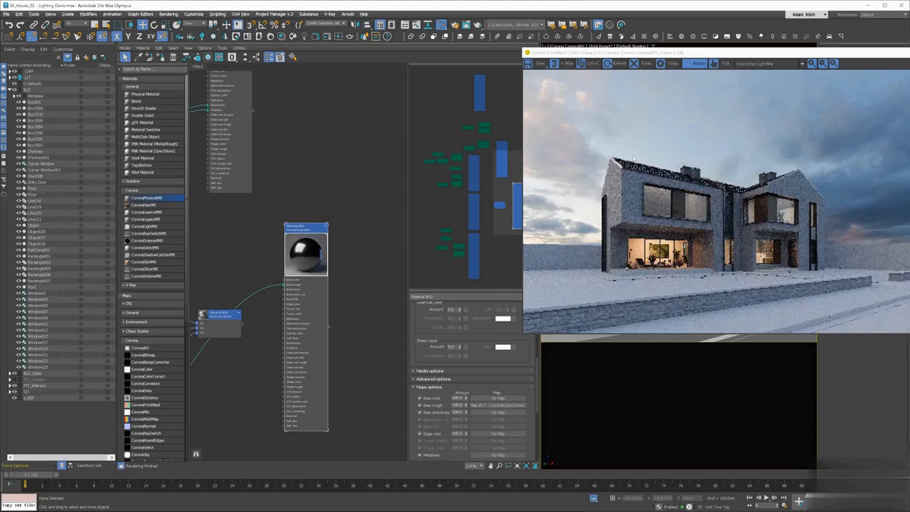
{"action": "left_click_drag", "start_coordinate": [637, 154], "coordinate": [817, 269]}
{"action": "left_click_drag", "start_coordinate": [820, 199], "coordinate": [645, 196]}
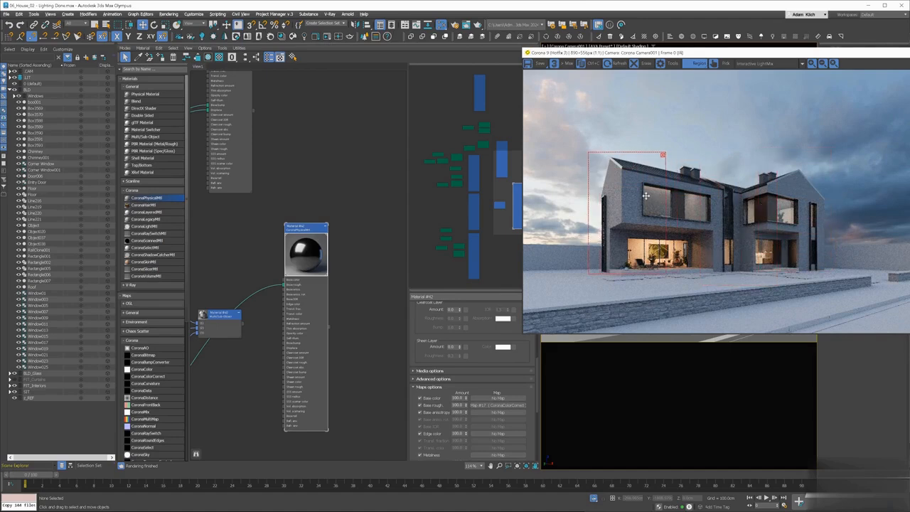
{"action": "left_click", "coordinate": [662, 155]}
In the render setup's scene environment, copy the refractions override's CoronaColorCorrect map to the reflections override.
{"action": "left_click_drag", "start_coordinate": [746, 53], "coordinate": [428, 178]}
{"action": "key", "text": "F10"}
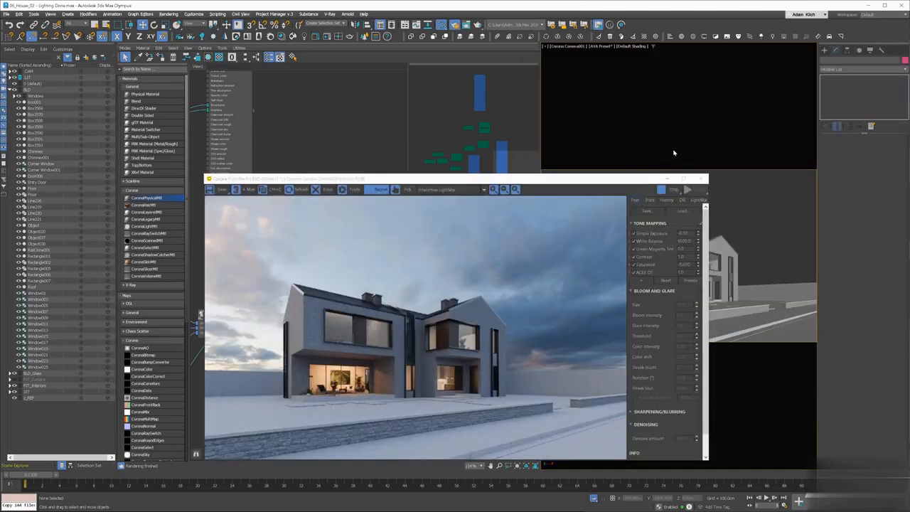
{"action": "left_click", "coordinate": [557, 327]}
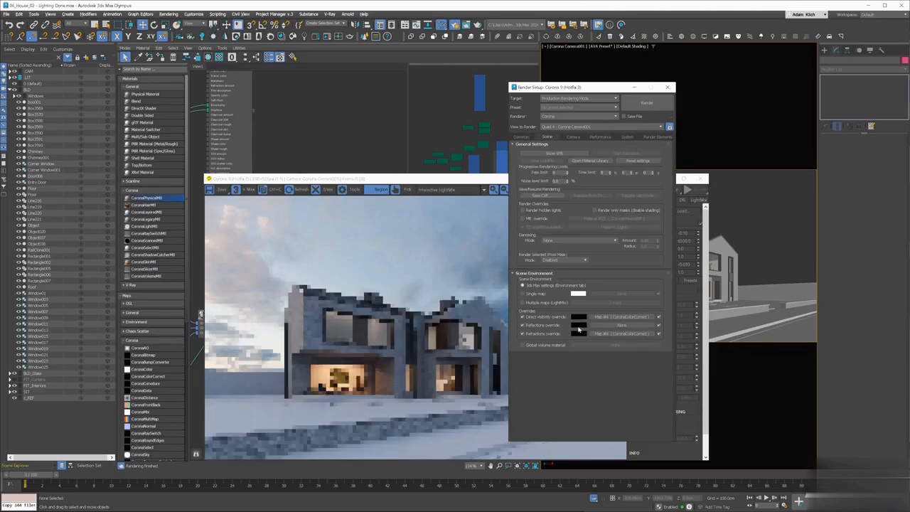
{"action": "left_click_drag", "start_coordinate": [618, 334], "coordinate": [618, 325]}
{"action": "left_click", "coordinate": [575, 288]}
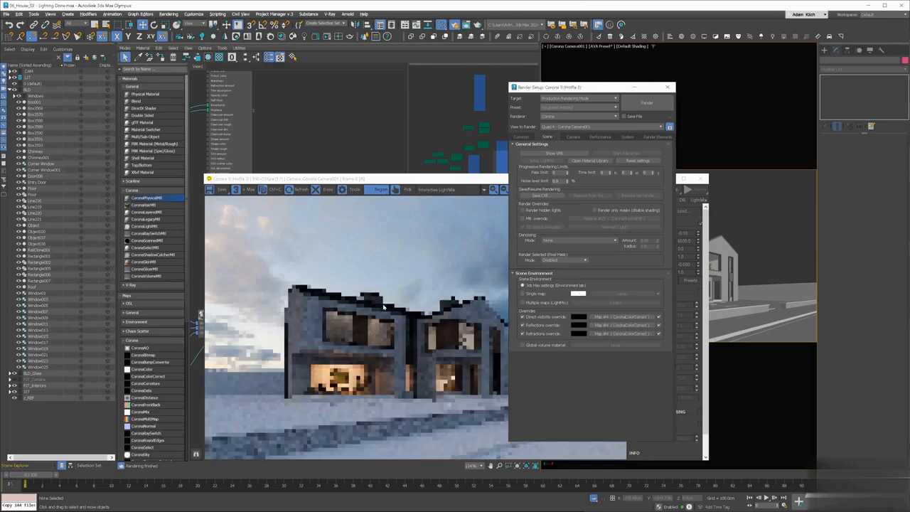
Lighten the frame metal's base color to a neutral grey of 0.247, using render regions on the house to check it.
{"action": "left_click_drag", "start_coordinate": [277, 273], "coordinate": [499, 306]}
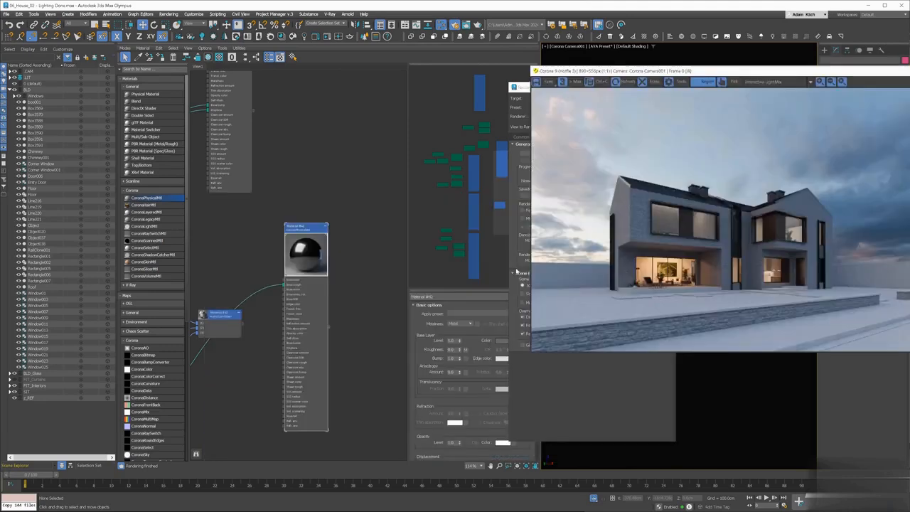
{"action": "left_click", "coordinate": [502, 341]}
{"action": "left_click", "coordinate": [397, 306]}
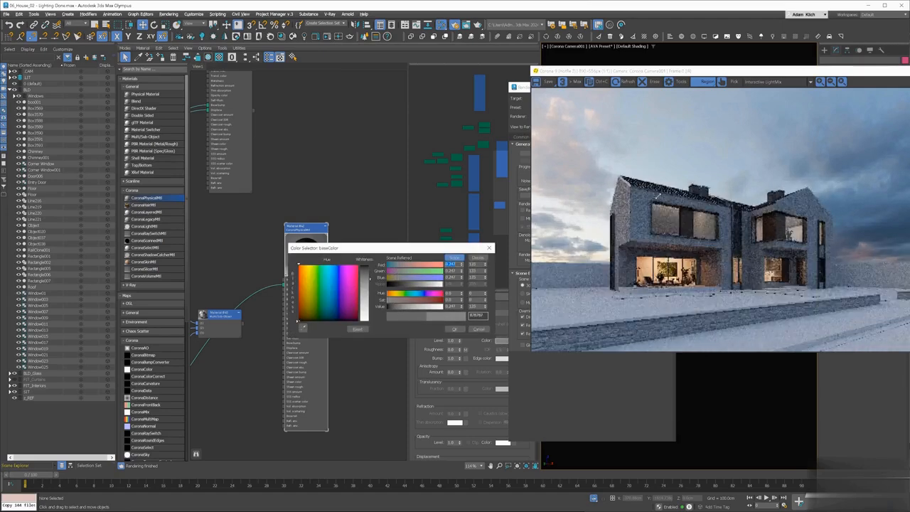
{"action": "left_click_drag", "start_coordinate": [657, 196], "coordinate": [766, 238]}
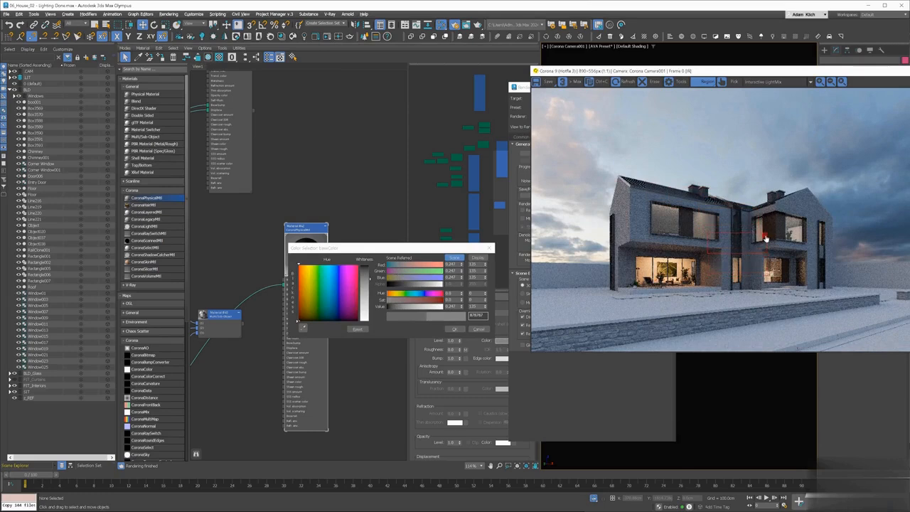
{"action": "left_click", "coordinate": [460, 328]}
{"action": "left_click_drag", "start_coordinate": [786, 71], "coordinate": [598, 92]}
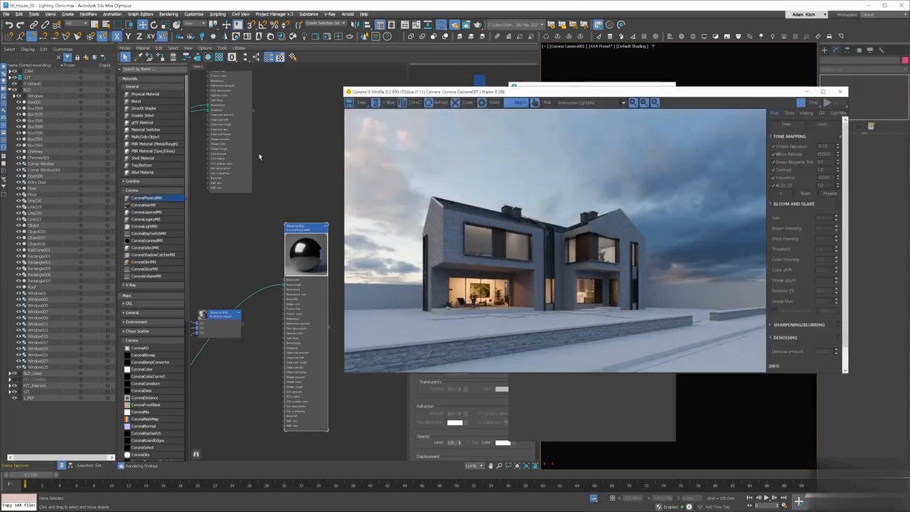
Unhide the FIT_Curtains layer and assign the brick material to the boundary wall behind the house, checking it with a render region.
{"action": "left_click", "coordinate": [14, 373]}
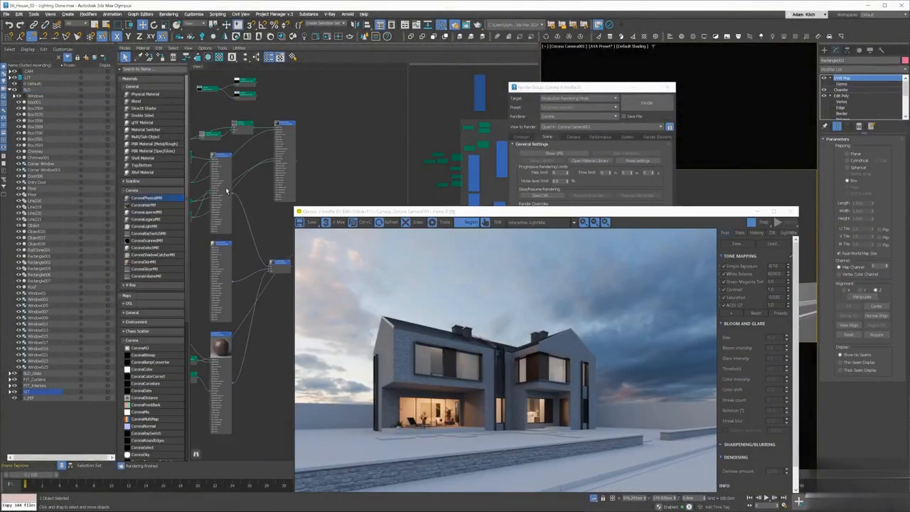
{"action": "left_click", "coordinate": [160, 60]}
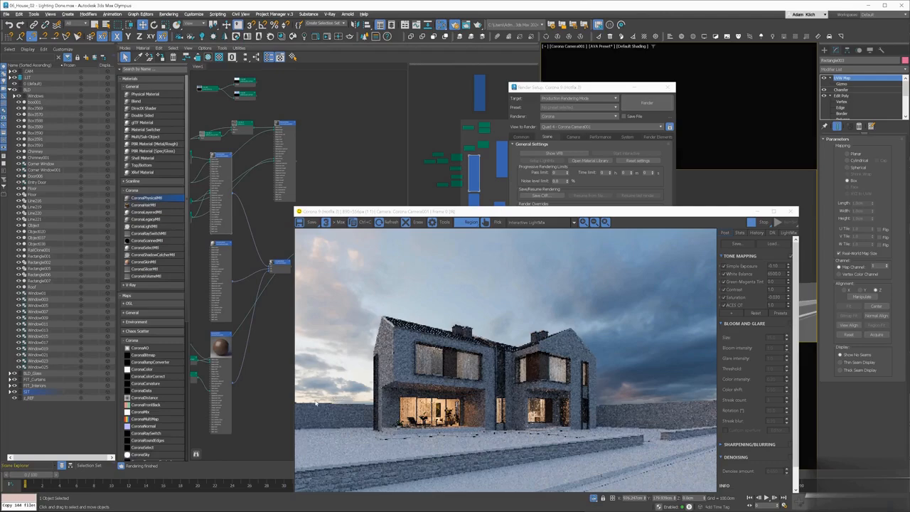
{"action": "mouse_move", "coordinate": [315, 403]}
{"action": "left_mouse_down"}
{"action": "mouse_move", "coordinate": [373, 430]}
{"action": "mouse_move", "coordinate": [337, 424]}
{"action": "left_mouse_up"}
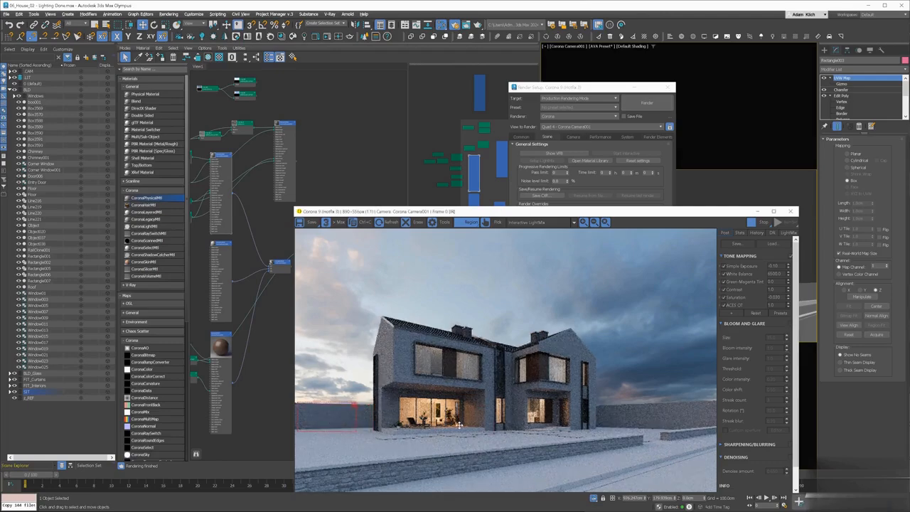
{"action": "left_click_drag", "start_coordinate": [459, 425], "coordinate": [657, 412]}
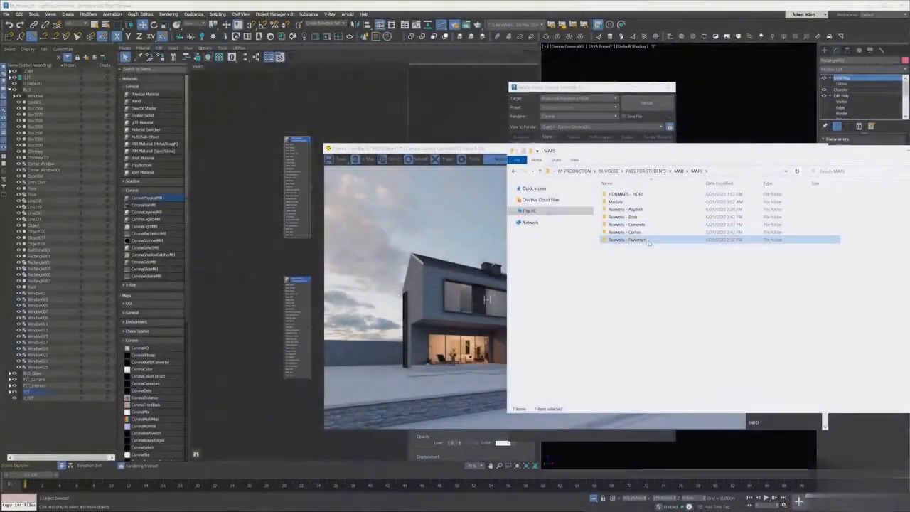
Open the Reawote pavement texture folder in the file browser and display its files as large icons.
{"action": "double_click", "coordinate": [639, 238]}
{"action": "right_click", "coordinate": [708, 276]}
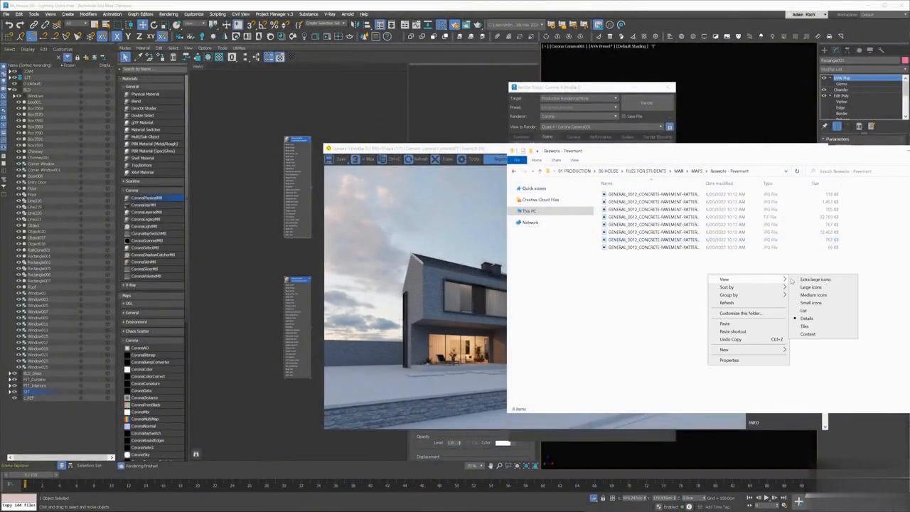
{"action": "left_click", "coordinate": [817, 287]}
Bring five pavement texture bitmaps into the material editor and connect the color bitmap to the new physical material's base color.
{"action": "left_click_drag", "start_coordinate": [701, 213], "coordinate": [285, 286]}
{"action": "key", "text": "alt+Tab"}
{"action": "left_click_drag", "start_coordinate": [631, 219], "coordinate": [244, 253]}
{"action": "left_click_drag", "start_coordinate": [768, 221], "coordinate": [241, 343]}
{"action": "left_click_drag", "start_coordinate": [614, 318], "coordinate": [247, 328]}
{"action": "left_click_drag", "start_coordinate": [712, 300], "coordinate": [259, 299]}
{"action": "scroll", "coordinate": [262, 300], "scroll_direction": "up", "scroll_amount": 3}
{"action": "left_click", "coordinate": [374, 245]}
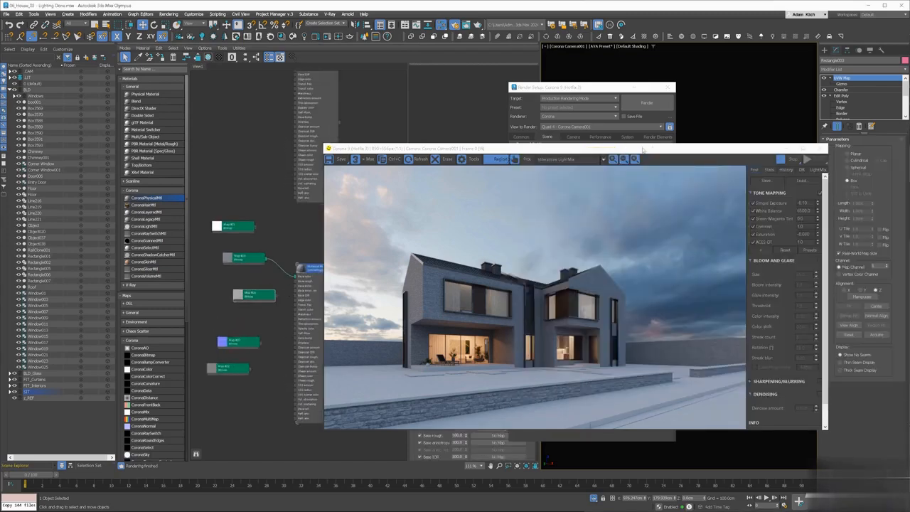
Uncover the camera view, select the ground surface Shape008 and assign the pavement material to it.
{"action": "left_click_drag", "start_coordinate": [670, 149], "coordinate": [692, 126]}
{"action": "left_click_drag", "start_coordinate": [693, 125], "coordinate": [543, 351]}
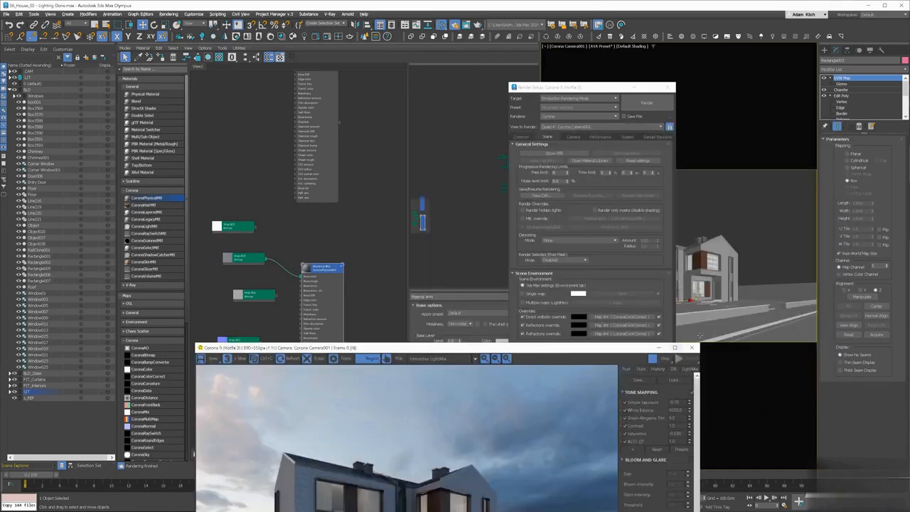
{"action": "left_click_drag", "start_coordinate": [337, 313], "coordinate": [348, 287]}
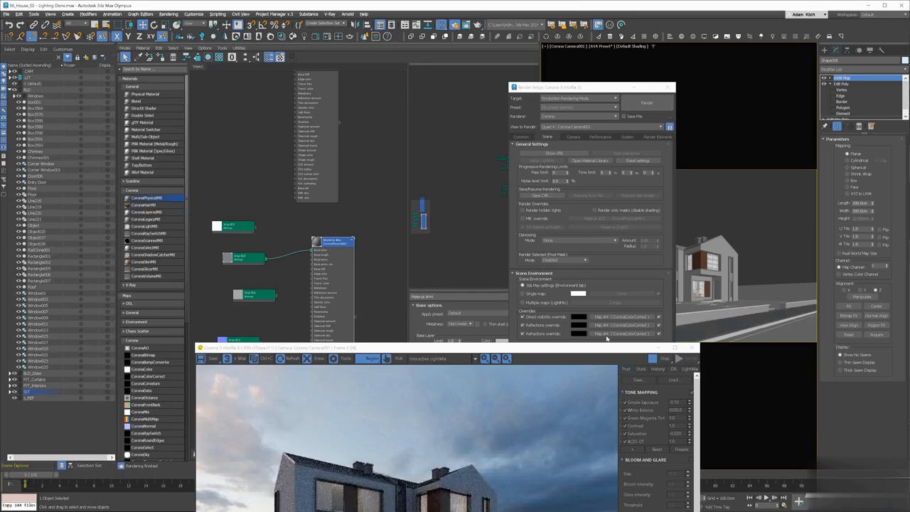
{"action": "left_click_drag", "start_coordinate": [606, 346], "coordinate": [690, 165]}
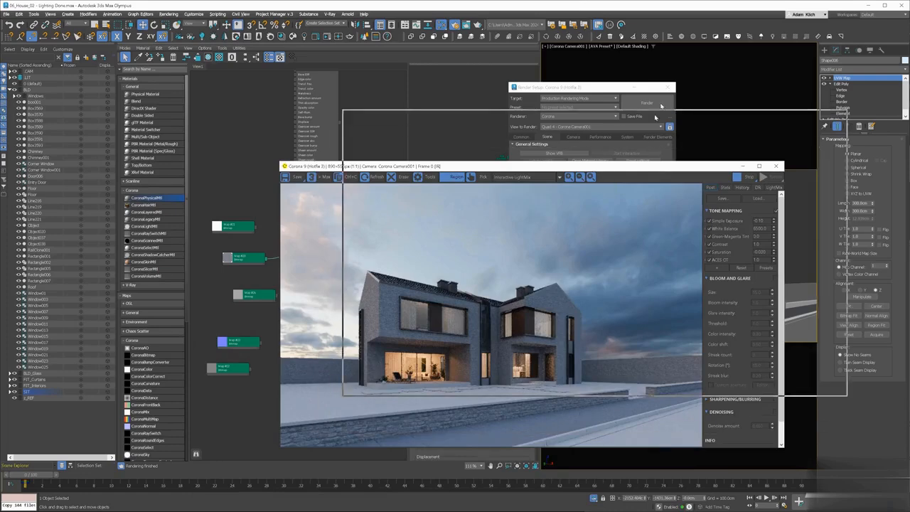
Insert CoronaColorCorrect and CoronaMix maps between the pavement color bitmap and its material, feeding the corrected color into the mix's bottom layer.
{"action": "left_click_drag", "start_coordinate": [592, 168], "coordinate": [669, 97]}
{"action": "left_click_drag", "start_coordinate": [257, 256], "coordinate": [238, 231]}
{"action": "scroll", "coordinate": [285, 221], "scroll_direction": "down", "scroll_amount": 1}
{"action": "scroll", "coordinate": [284, 221], "scroll_direction": "down", "scroll_amount": 2}
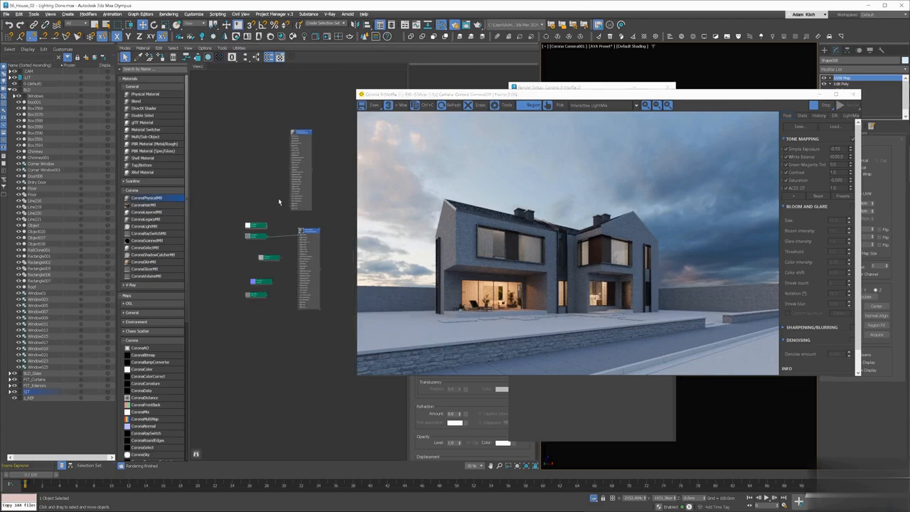
{"action": "scroll", "coordinate": [248, 221], "scroll_direction": "up", "scroll_amount": 1}
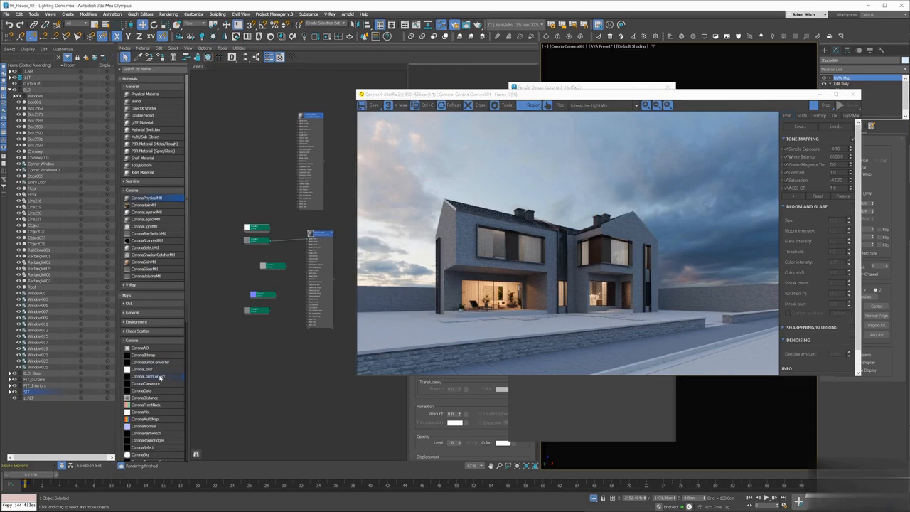
{"action": "left_click_drag", "start_coordinate": [160, 378], "coordinate": [277, 244]}
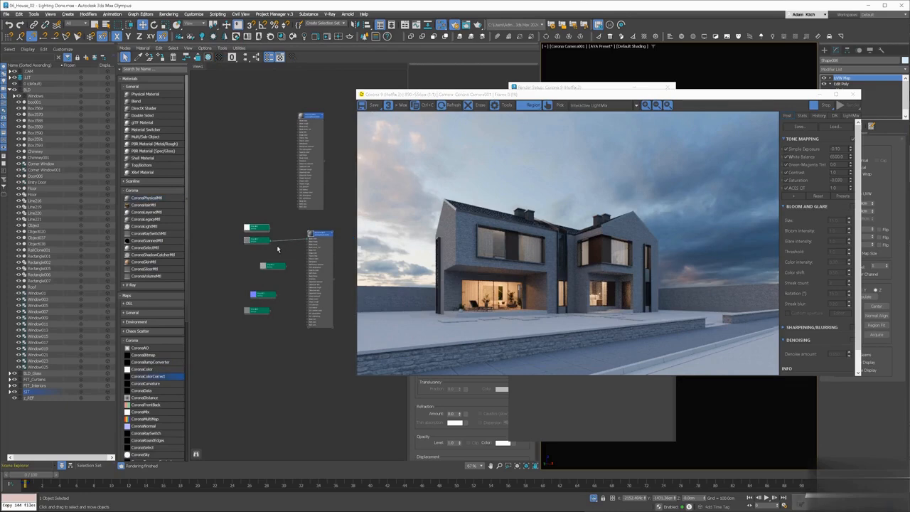
{"action": "left_click_drag", "start_coordinate": [143, 411], "coordinate": [305, 240]}
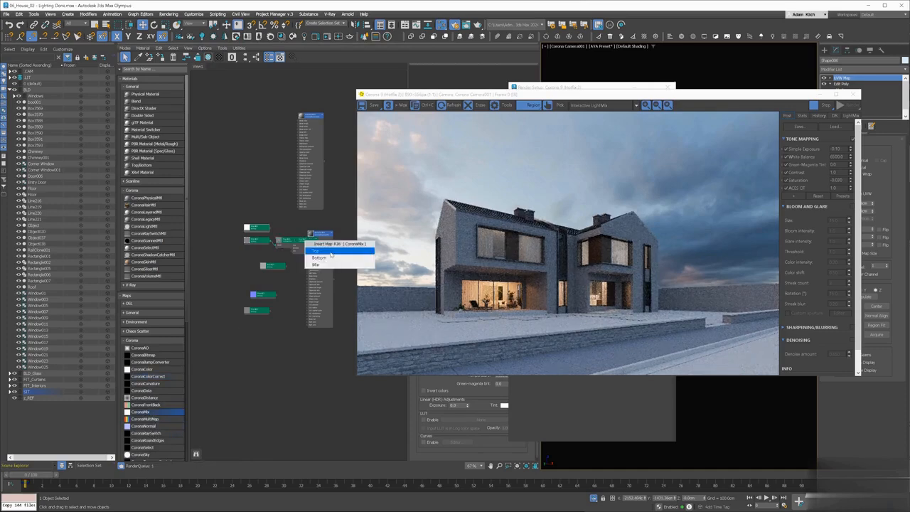
{"action": "left_click", "coordinate": [329, 259]}
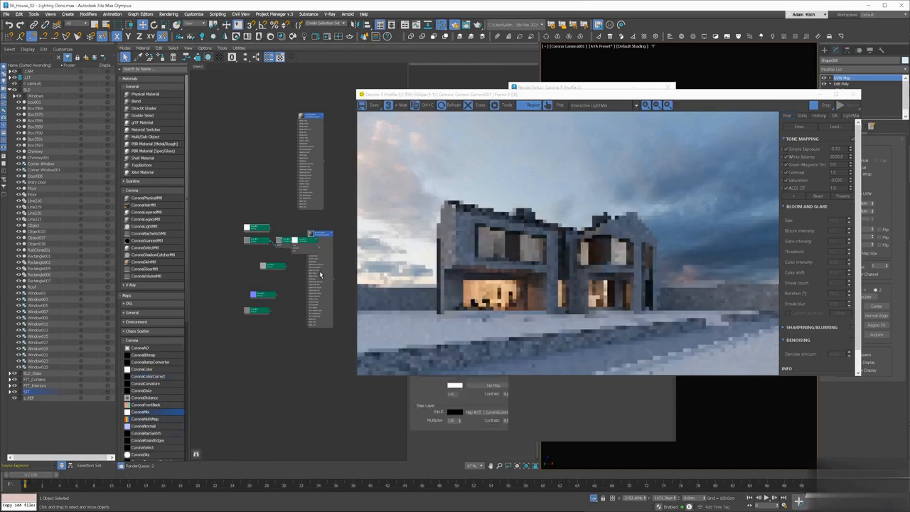
{"action": "left_click_drag", "start_coordinate": [327, 272], "coordinate": [365, 274]}
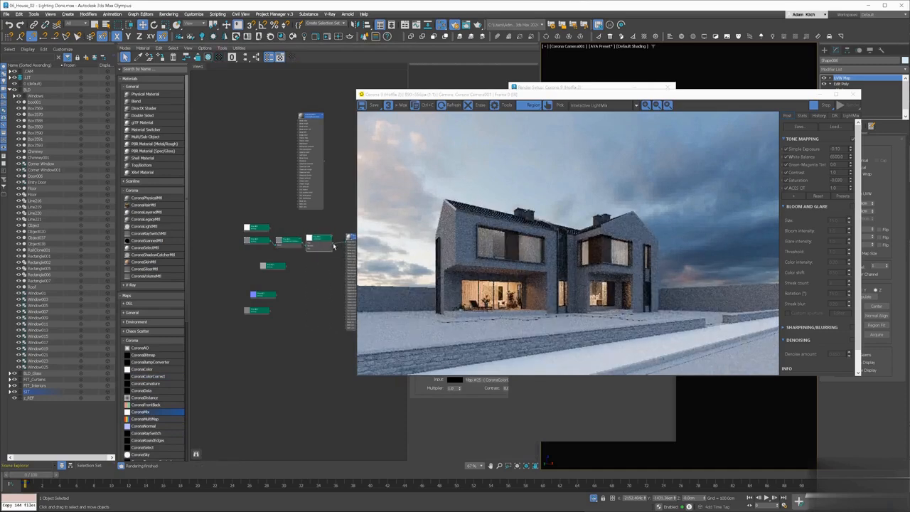
Set the CoronaMix operation to Multiply and connect the pavement ambient occlusion bitmap to its top layer.
{"action": "left_click_drag", "start_coordinate": [501, 94], "coordinate": [650, 82]}
{"action": "left_click", "coordinate": [471, 320]}
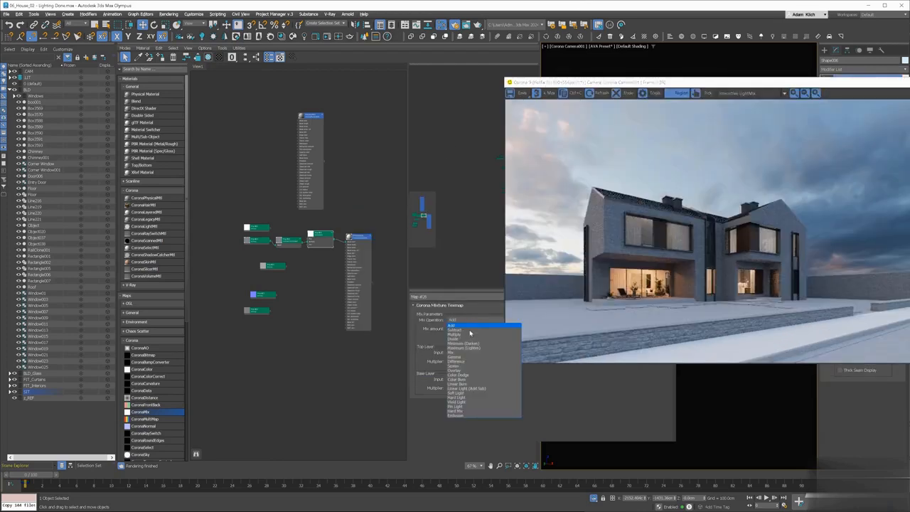
{"action": "left_click", "coordinate": [464, 338]}
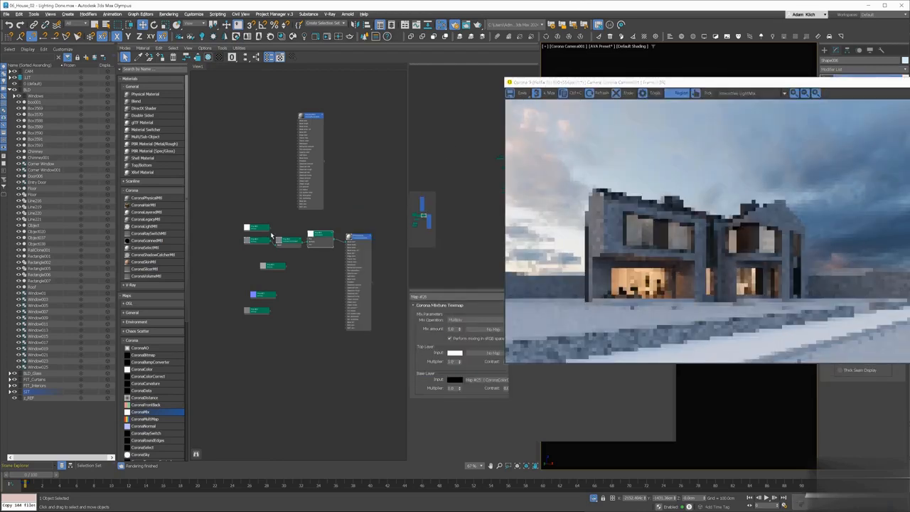
{"action": "left_click_drag", "start_coordinate": [271, 228], "coordinate": [309, 239]}
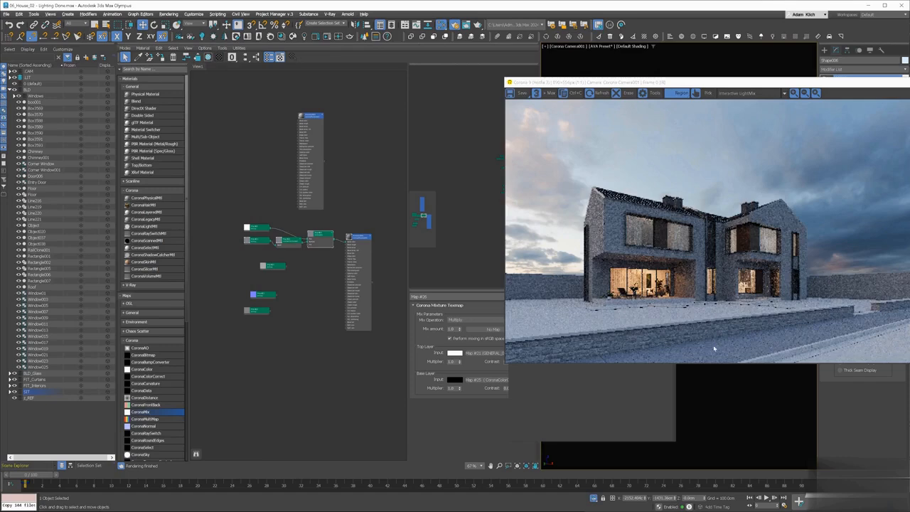
Connect the displacement bitmap to the pavement material's displacement and the normal bitmap through a CoronaNormal map to base bump, with Add gamma to input enabled.
{"action": "scroll", "coordinate": [353, 283], "scroll_direction": "up", "scroll_amount": 3}
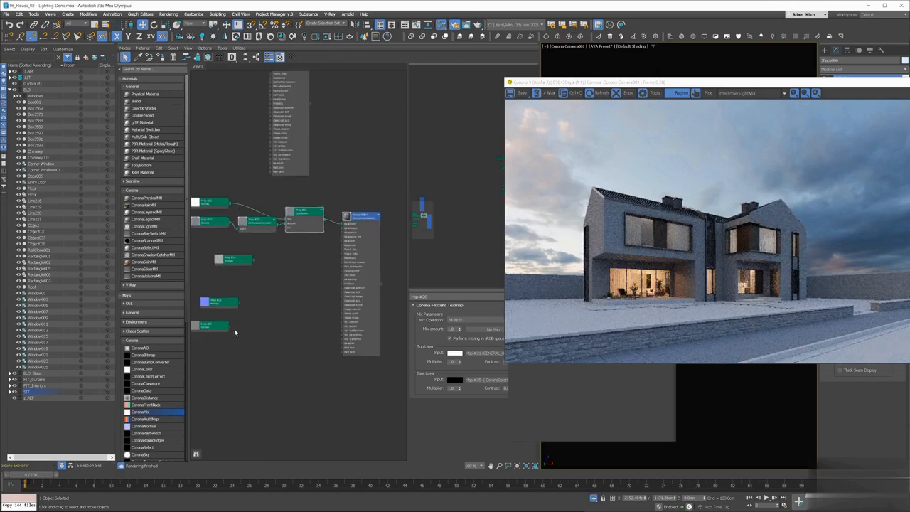
{"action": "left_click_drag", "start_coordinate": [286, 321], "coordinate": [342, 286]}
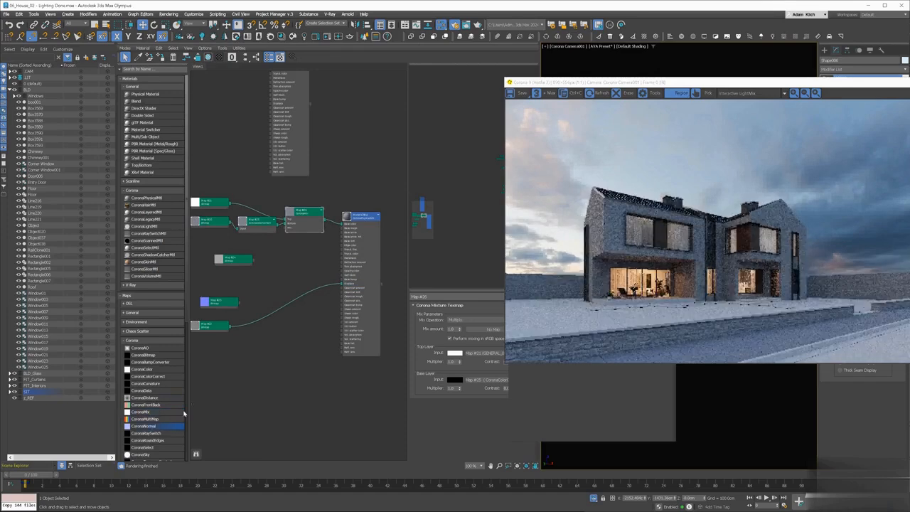
{"action": "left_click_drag", "start_coordinate": [268, 290], "coordinate": [344, 282]}
{"action": "left_click", "coordinate": [492, 324]}
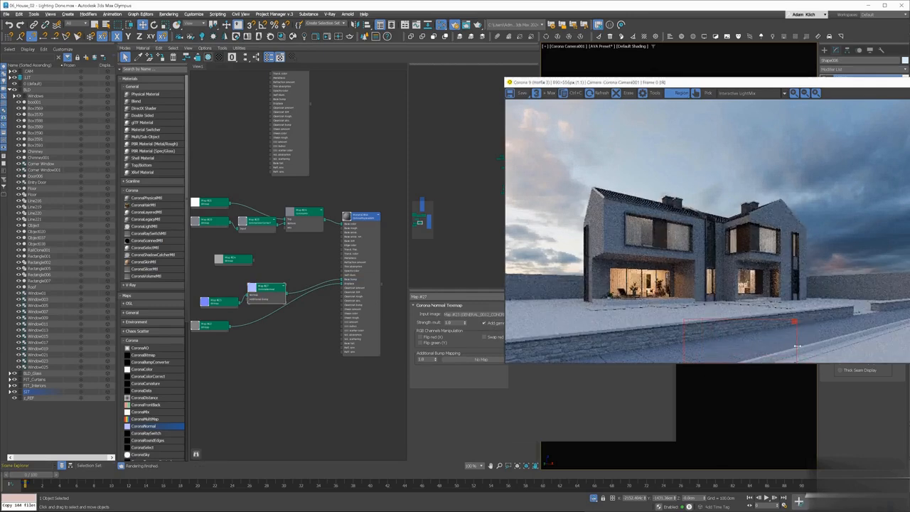
Set the pavement material's minimum and maximum displacement levels and adjust the render region over the foreground ground to check them.
{"action": "left_click", "coordinate": [370, 220]}
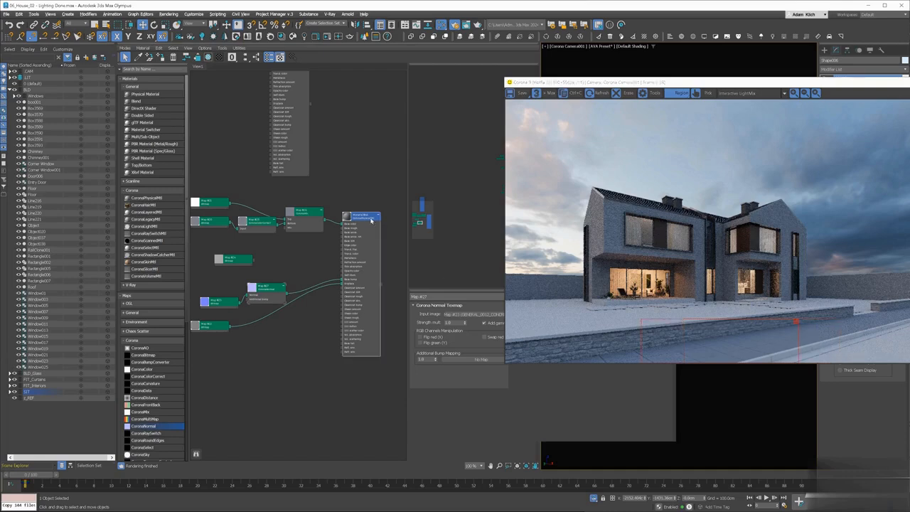
{"action": "double_click", "coordinate": [371, 221]}
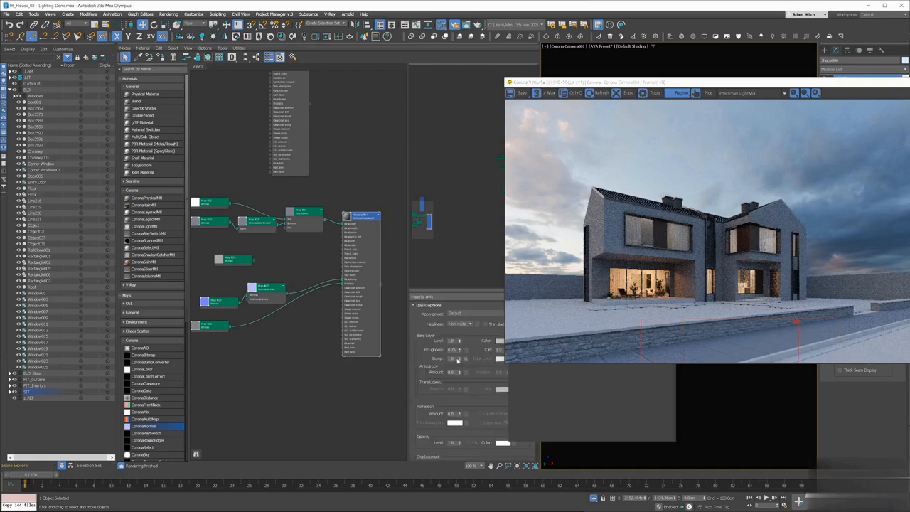
{"action": "scroll", "coordinate": [458, 377], "scroll_direction": "down", "scroll_amount": 5}
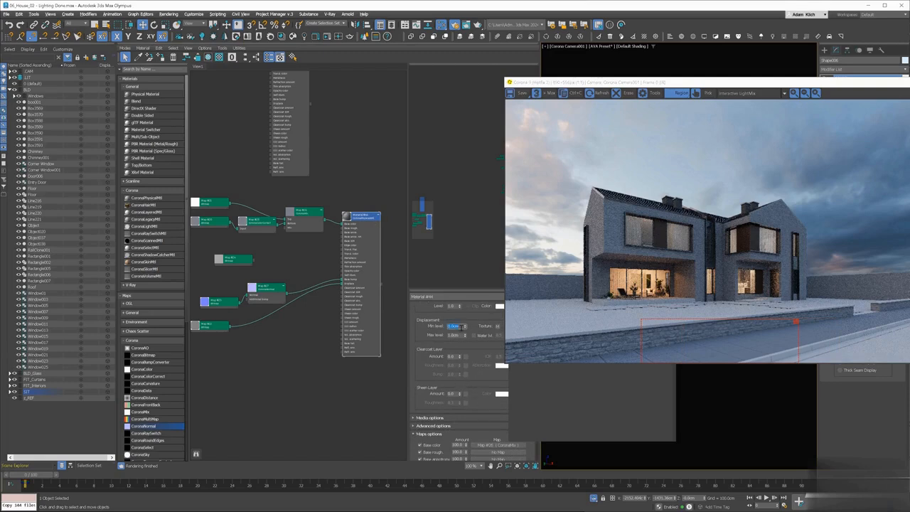
{"action": "key", "text": "Return"}
{"action": "double_click", "coordinate": [460, 335]}
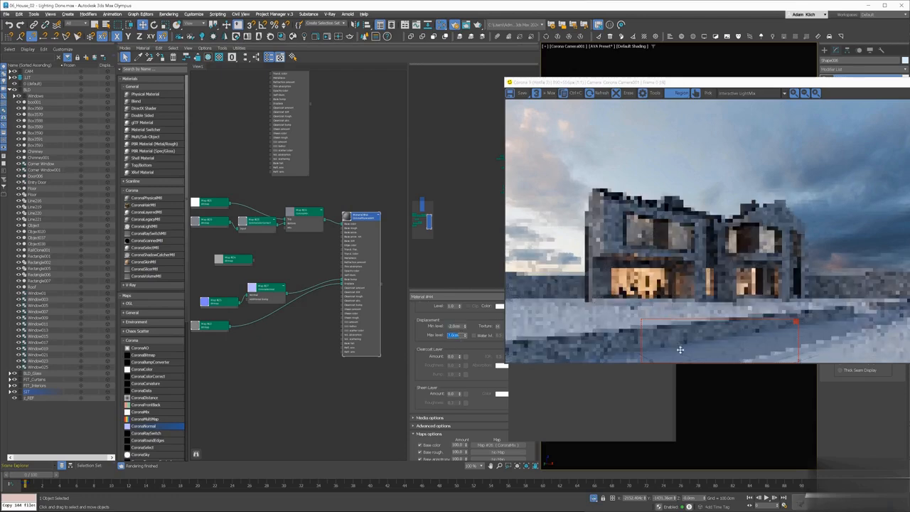
{"action": "left_click_drag", "start_coordinate": [779, 346], "coordinate": [876, 340]}
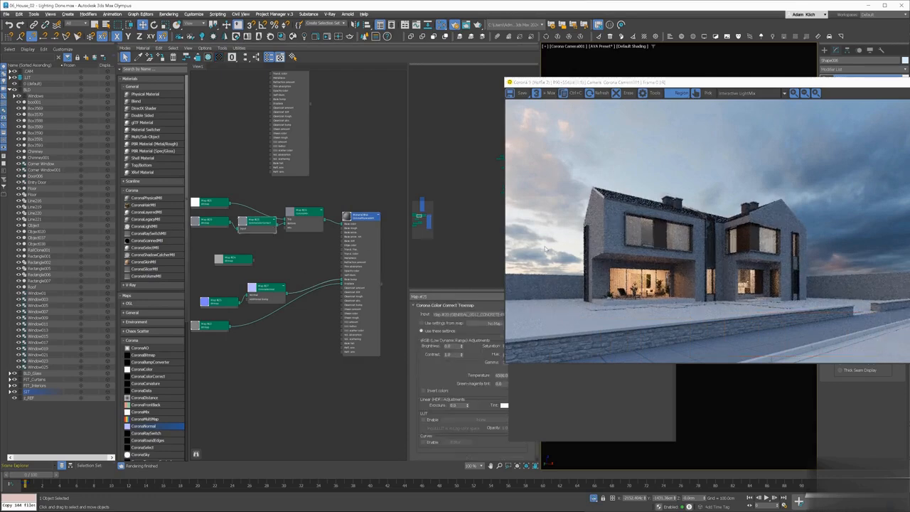
Close the render settings, then lower the saturation and set the gamma to 0.7 in the pavement's color correction map.
{"action": "left_click_drag", "start_coordinate": [593, 85], "coordinate": [633, 70]}
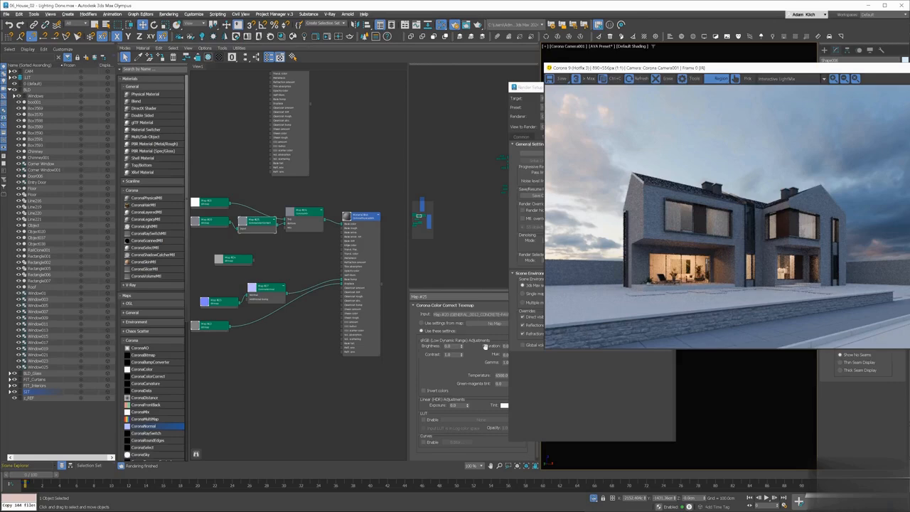
{"action": "left_click", "coordinate": [538, 393]}
{"action": "left_click", "coordinate": [669, 88]}
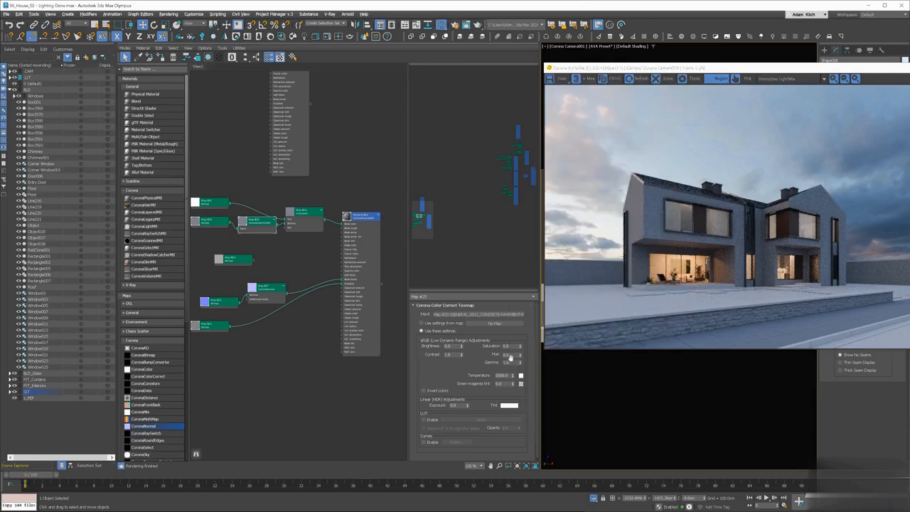
{"action": "left_click_drag", "start_coordinate": [520, 348], "coordinate": [521, 359]}
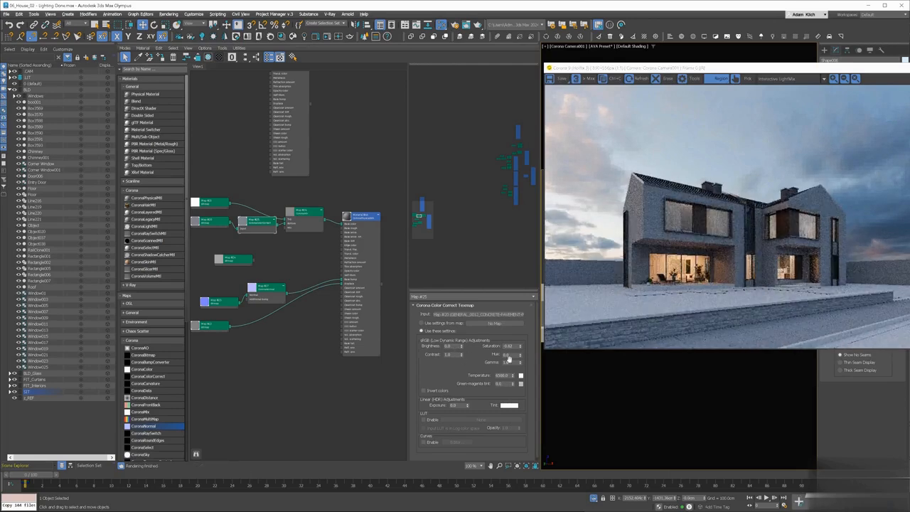
{"action": "left_click_drag", "start_coordinate": [519, 362], "coordinate": [520, 368]}
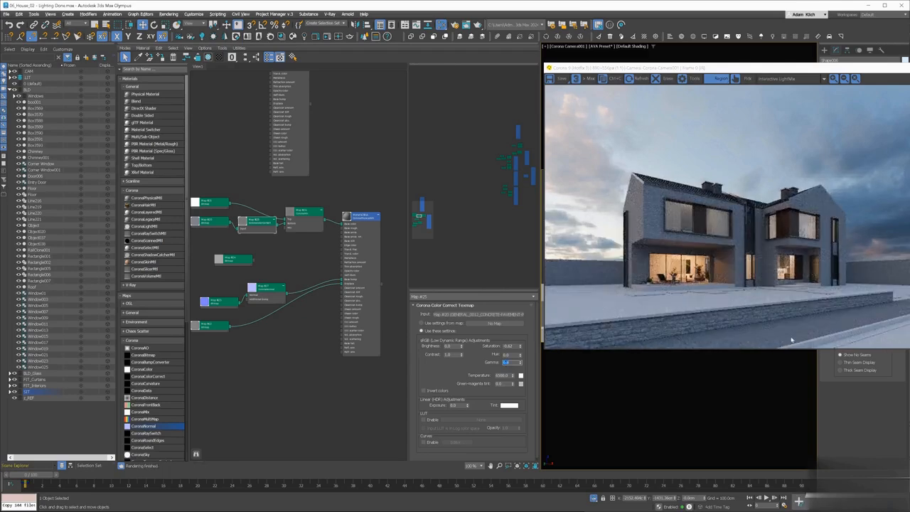
{"action": "left_click", "coordinate": [520, 364]}
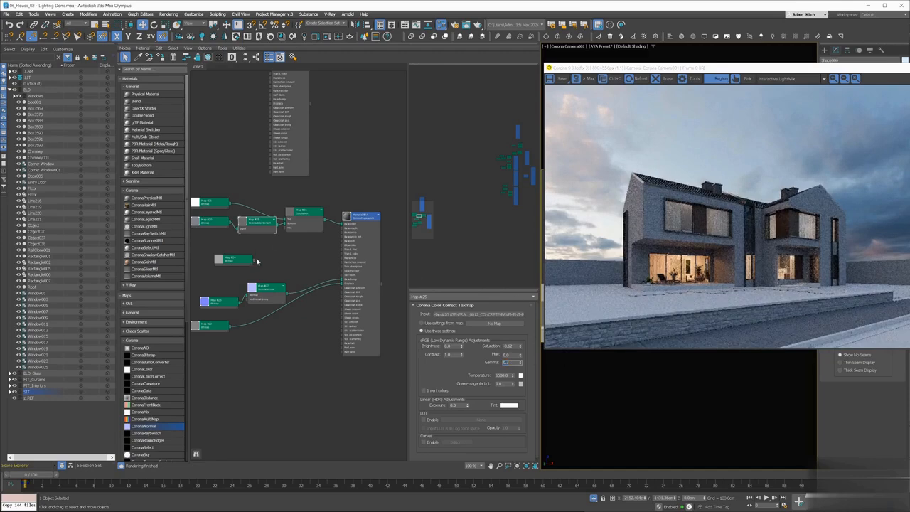
Connect the roughness bitmap to the pavement material's base roughness and tidy the node layout.
{"action": "left_click_drag", "start_coordinate": [253, 259], "coordinate": [346, 222]}
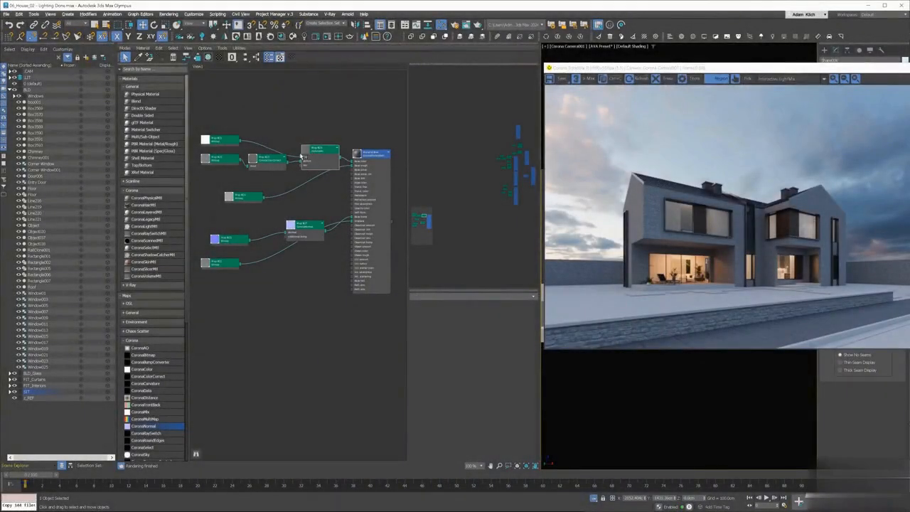
{"action": "left_click", "coordinate": [269, 163]}
{"action": "left_click_drag", "start_coordinate": [269, 165], "coordinate": [274, 165]}
Duplicate the pavement material with its color correction, mix and normal maps below the original node tree.
{"action": "left_click_drag", "start_coordinate": [395, 129], "coordinate": [282, 258]}
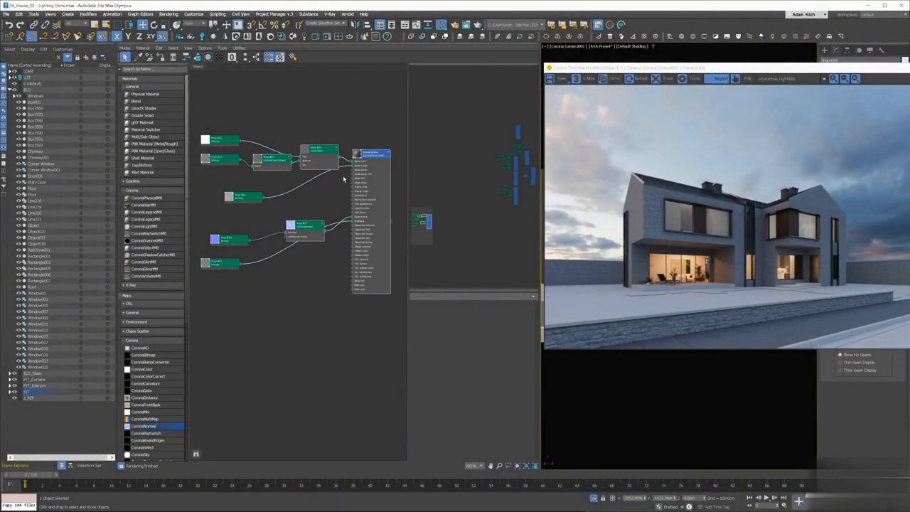
{"action": "left_click_drag", "start_coordinate": [370, 214], "coordinate": [367, 381], "text": "shift"}
{"action": "left_click_drag", "start_coordinate": [368, 369], "coordinate": [369, 369], "text": "shift"}
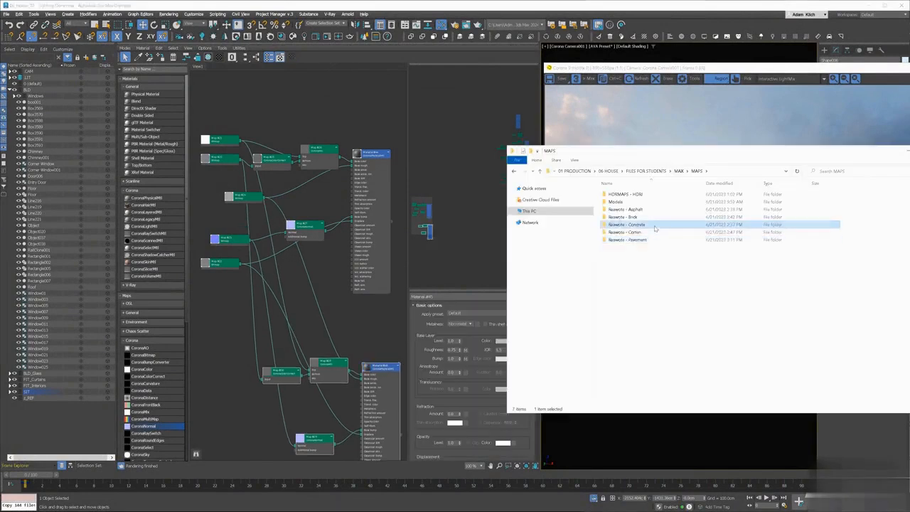
Open the Reawote - Concrete texture folder and preview the CONCRETE-PANELS-2 color image.
{"action": "double_click", "coordinate": [655, 226]}
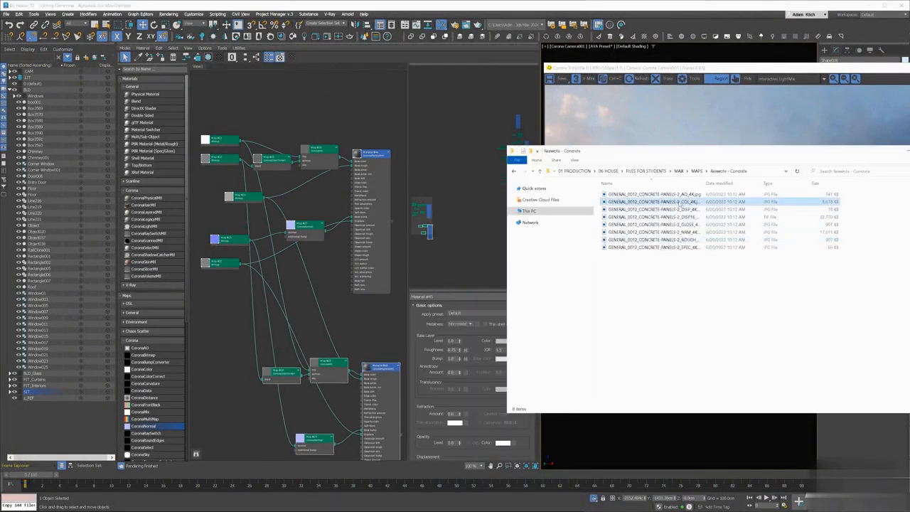
{"action": "double_click", "coordinate": [659, 203]}
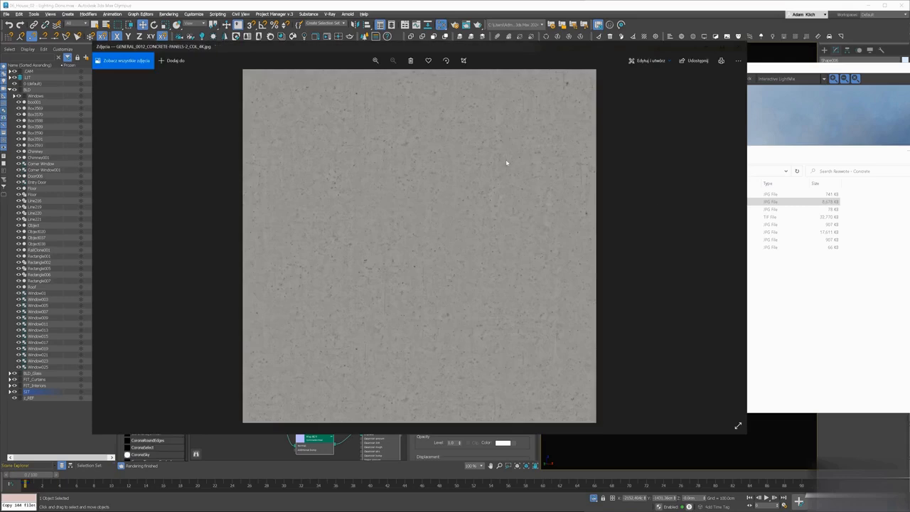
{"action": "left_click", "coordinate": [739, 46]}
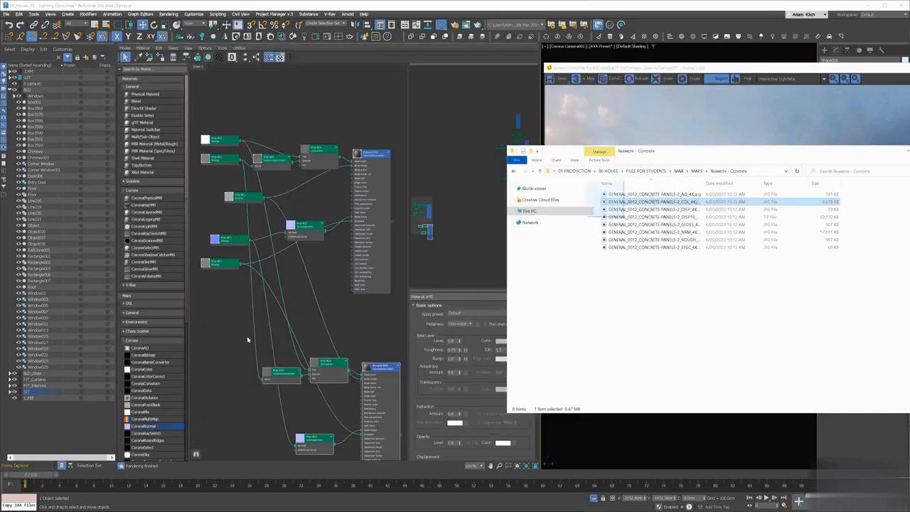
Bring in the concrete panel color and AO bitmaps and connect them to the duplicated material's color correction and mix maps.
{"action": "left_click_drag", "start_coordinate": [618, 201], "coordinate": [310, 370]}
{"action": "left_click_drag", "start_coordinate": [235, 377], "coordinate": [262, 380]}
{"action": "middle_click_drag", "start_coordinate": [269, 409], "coordinate": [275, 310]}
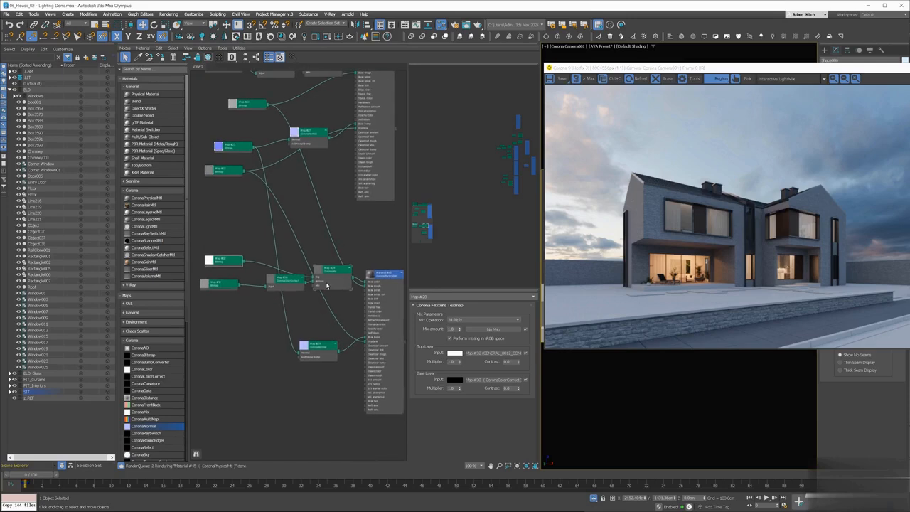
Bring in the concrete panel displacement, roughness and normal bitmaps and connect them to the duplicated material's displacement, base roughness and CoronaNormal map.
{"action": "key", "text": "alt+Tab"}
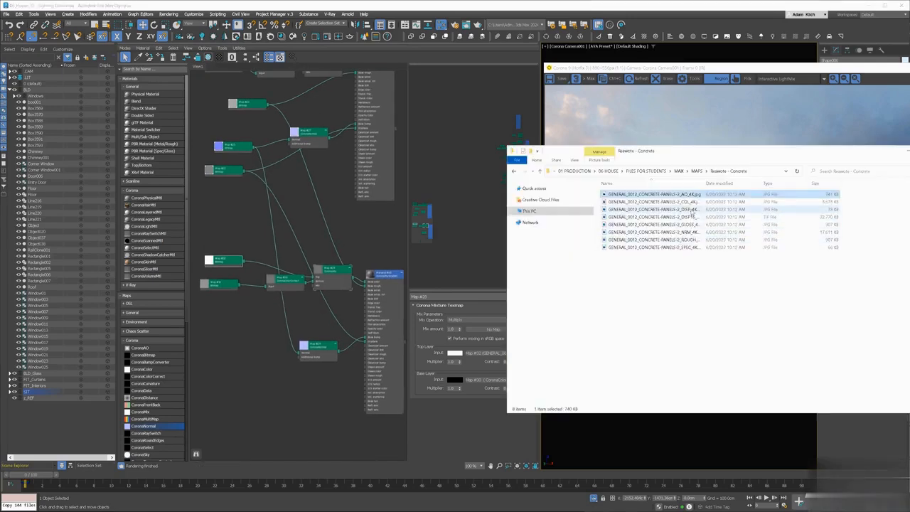
{"action": "left_click_drag", "start_coordinate": [690, 210], "coordinate": [367, 342]}
{"action": "key", "text": "alt+Tab"}
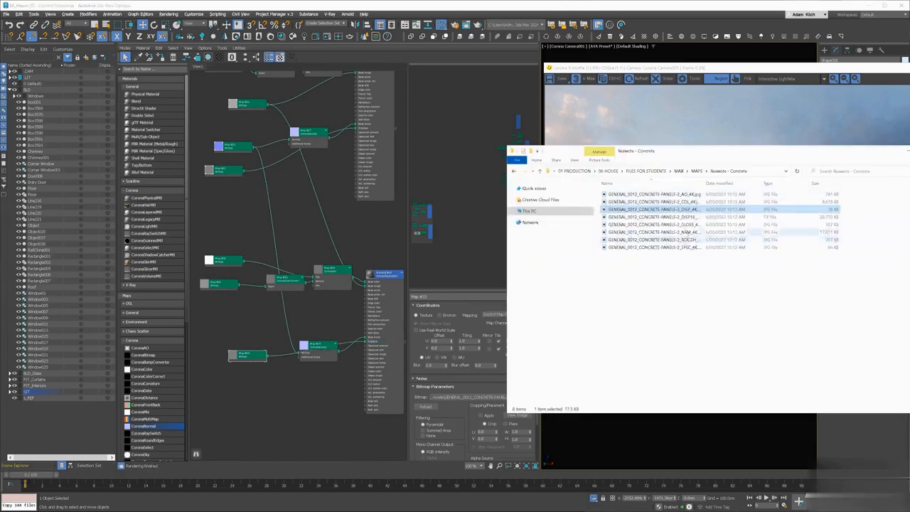
{"action": "left_click_drag", "start_coordinate": [689, 240], "coordinate": [264, 307]}
{"action": "left_click_drag", "start_coordinate": [688, 231], "coordinate": [244, 332]}
{"action": "left_click", "coordinate": [314, 367]}
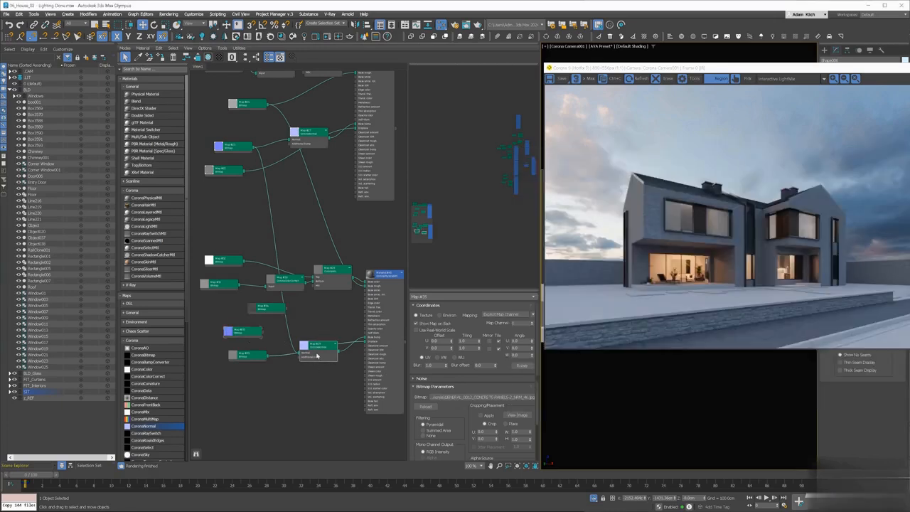
{"action": "left_click_drag", "start_coordinate": [318, 347], "coordinate": [323, 322]}
{"action": "left_click_drag", "start_coordinate": [263, 332], "coordinate": [396, 265]}
{"action": "middle_click_drag", "start_coordinate": [390, 285], "coordinate": [346, 289]}
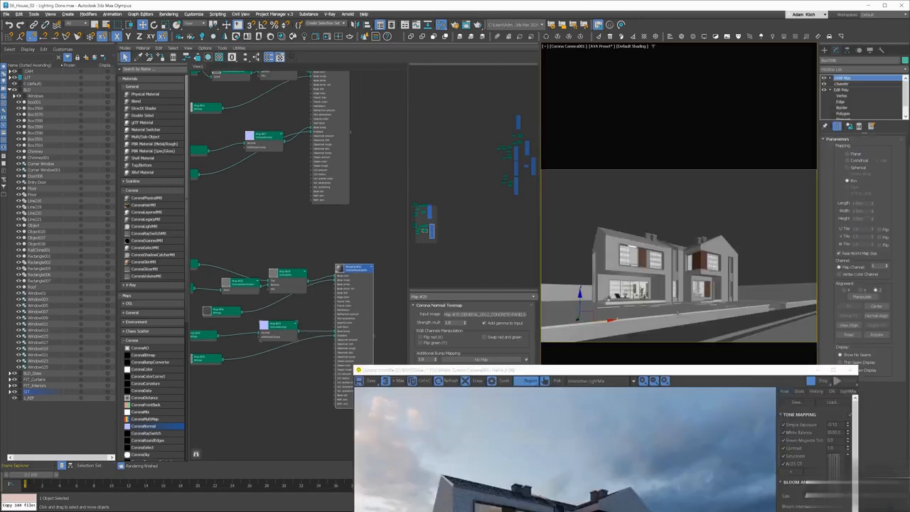
Turn off real-world map size in the UVW Map of the front wall objects and set the box mapping to 180 × 180 × 180 cm.
{"action": "key", "text": "F4"}
{"action": "left_click", "coordinate": [786, 302]}
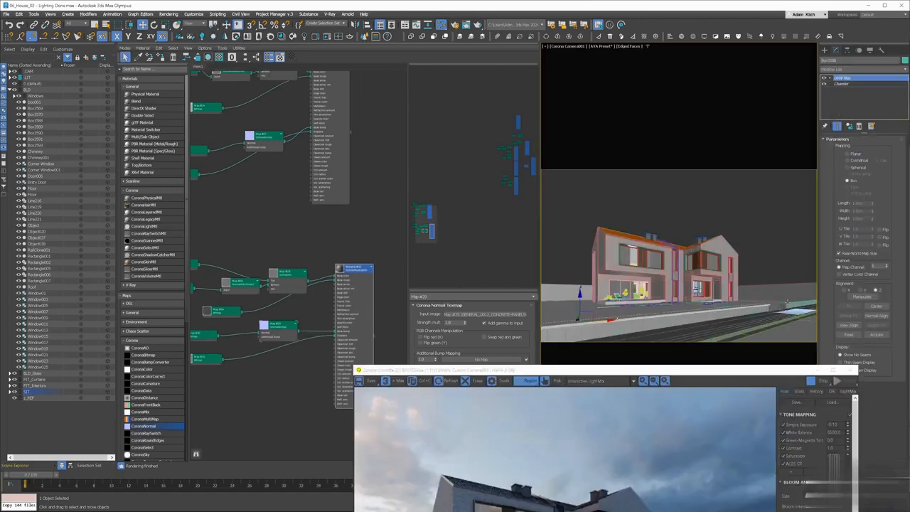
{"action": "left_click_drag", "start_coordinate": [370, 300], "coordinate": [374, 301]}
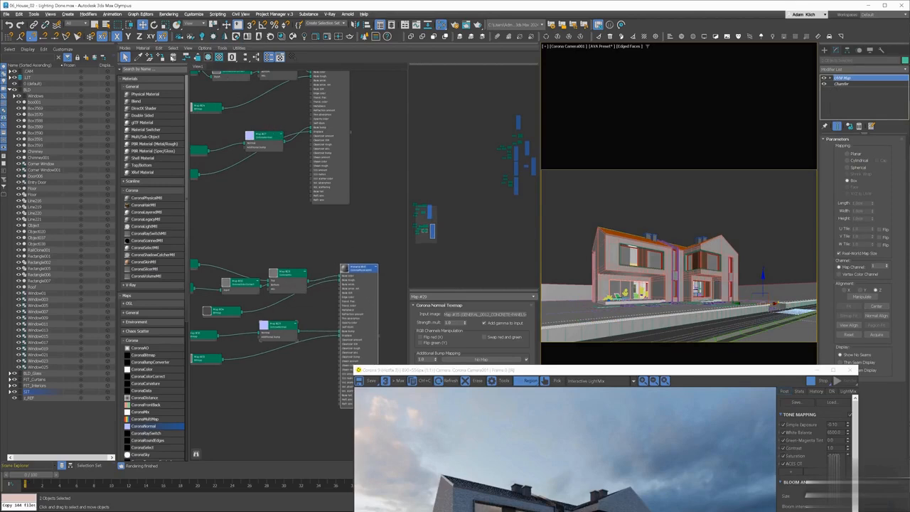
{"action": "left_click", "coordinate": [840, 253]}
{"action": "left_click", "coordinate": [860, 203]}
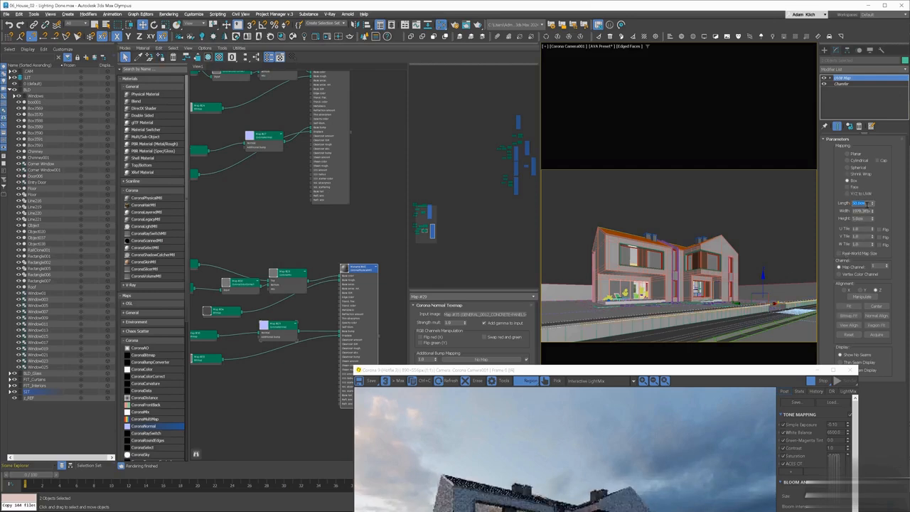
{"action": "type", "text": "100"}
{"action": "key", "text": "Tab"}
{"action": "type", "text": "180"}
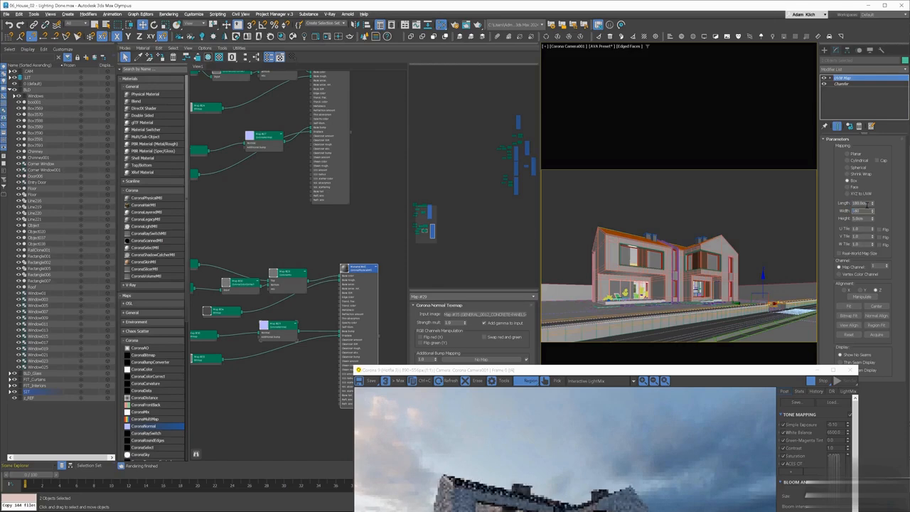
{"action": "key", "text": "Tab"}
{"action": "type", "text": "180"}
{"action": "key", "text": "Return"}
Set the concrete panel material's maximum displacement to 0.5 cm and move the render region down onto the street.
{"action": "left_click_drag", "start_coordinate": [663, 369], "coordinate": [656, 174]}
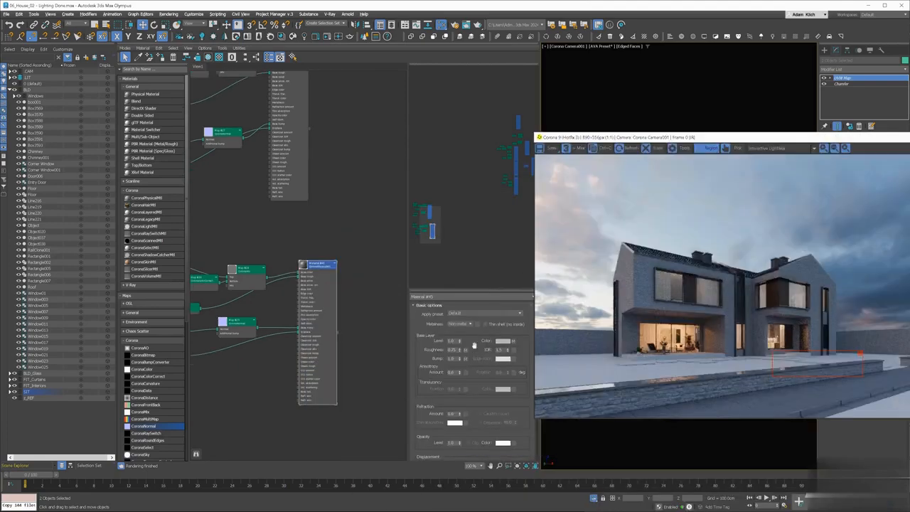
{"action": "scroll", "coordinate": [470, 403], "scroll_direction": "down", "scroll_amount": 6}
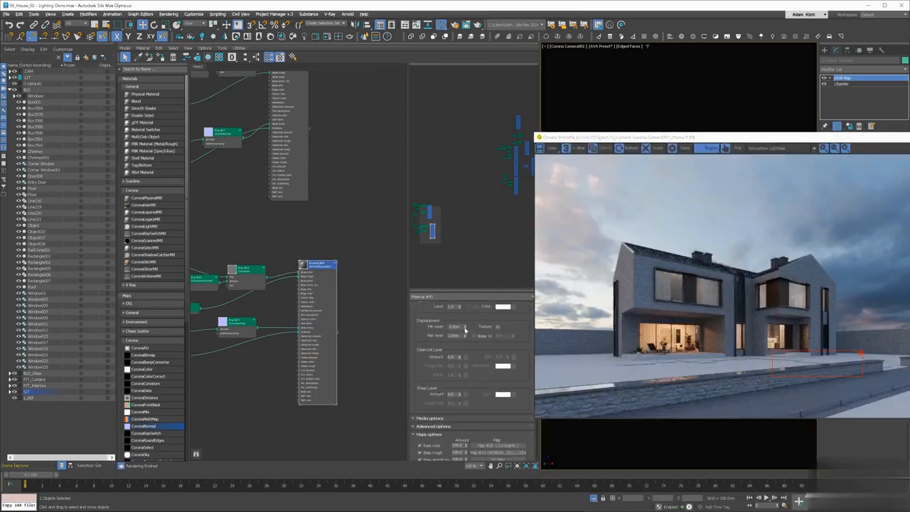
{"action": "double_click", "coordinate": [459, 335]}
{"action": "type", "text": "0.5"}
{"action": "key", "text": "Return"}
{"action": "left_click_drag", "start_coordinate": [828, 370], "coordinate": [771, 423]}
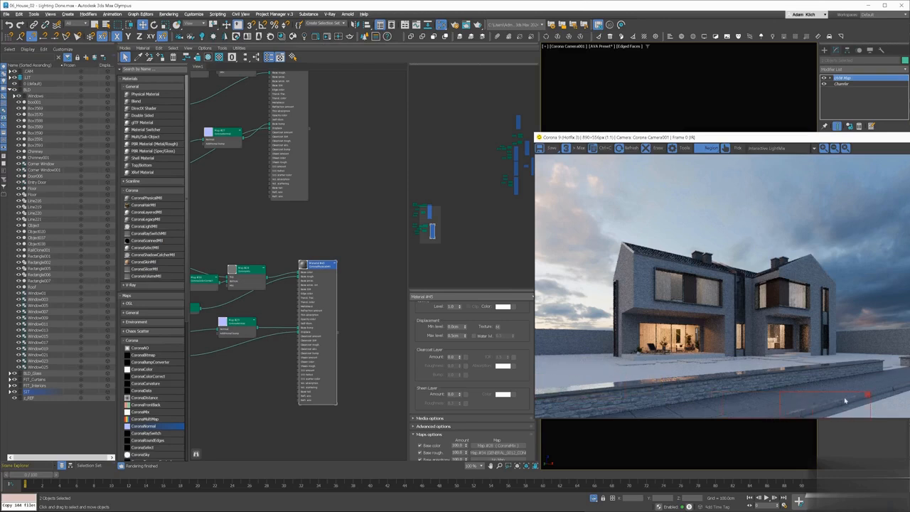
Insert a CoronaColorCorrect between the concrete panel roughness bitmap and the material's base roughness, with brightness 0.7.
{"action": "middle_click_drag", "start_coordinate": [258, 293], "coordinate": [344, 308]}
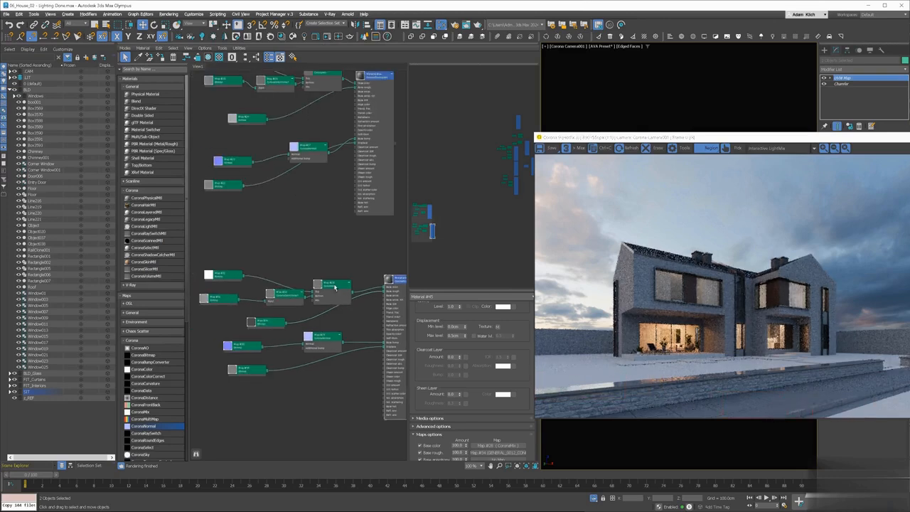
{"action": "left_click_drag", "start_coordinate": [335, 286], "coordinate": [334, 257]}
{"action": "left_click_drag", "start_coordinate": [156, 378], "coordinate": [324, 302]}
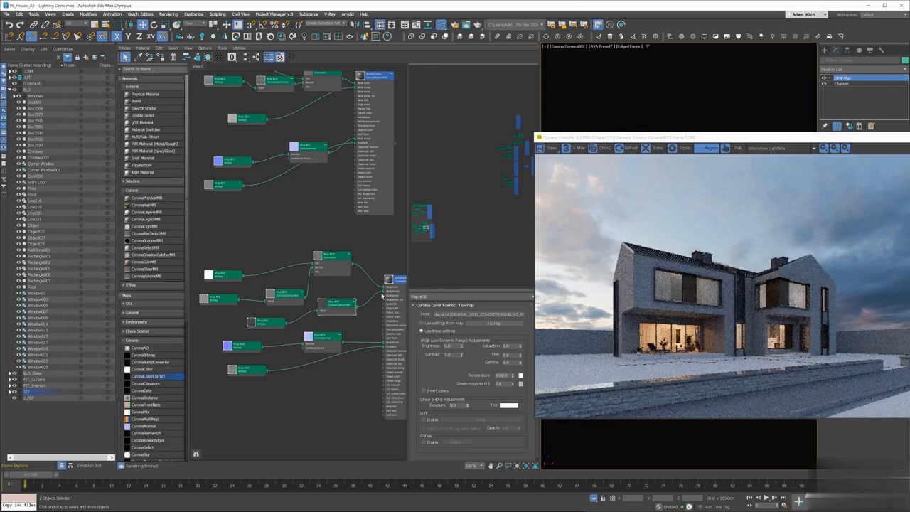
{"action": "double_click", "coordinate": [448, 346]}
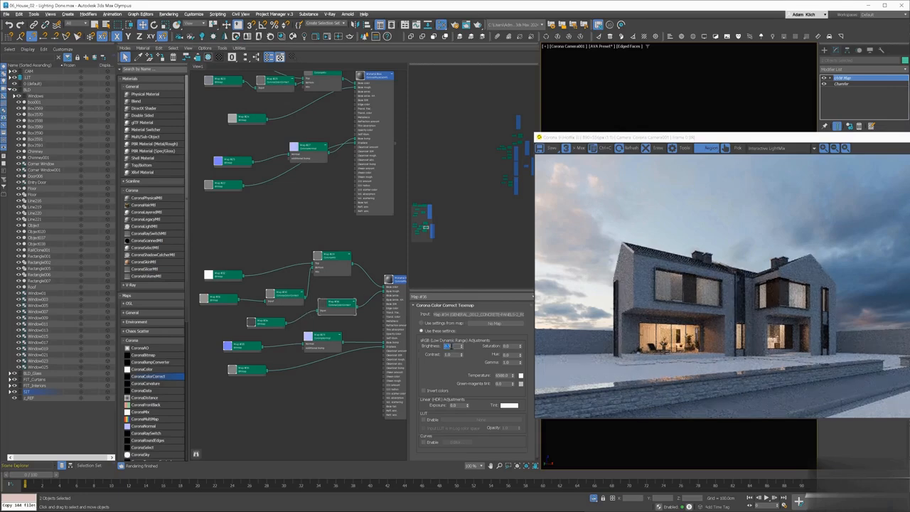
{"action": "type", "text": "0.7"}
{"action": "key", "text": "Return"}
{"action": "left_click_drag", "start_coordinate": [702, 378], "coordinate": [724, 391]}
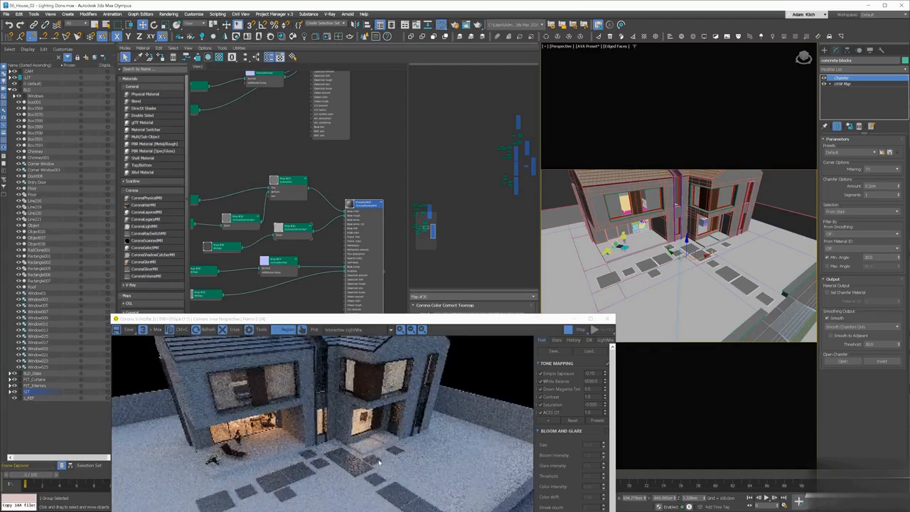
Select the terrace and entrance floor slabs and assign the concrete panel material to them.
{"action": "left_click", "coordinate": [647, 241]}
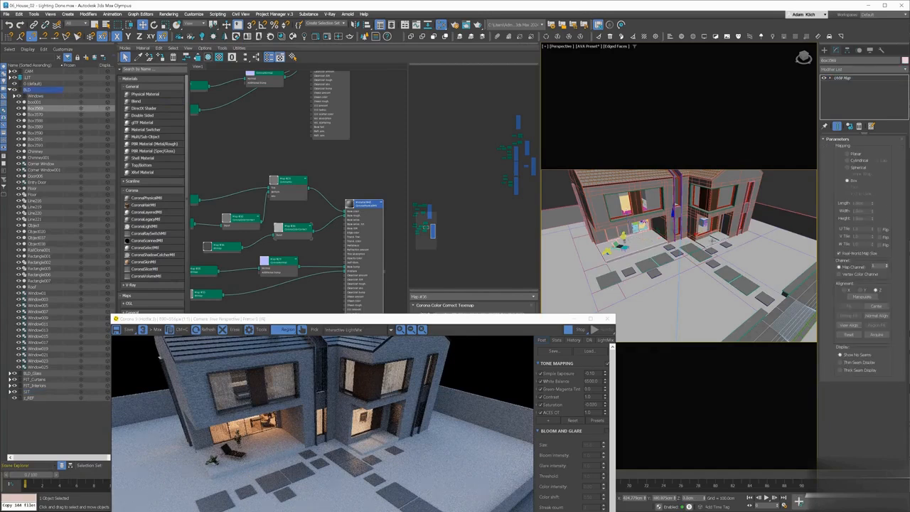
{"action": "left_click", "coordinate": [721, 238], "text": "ctrl"}
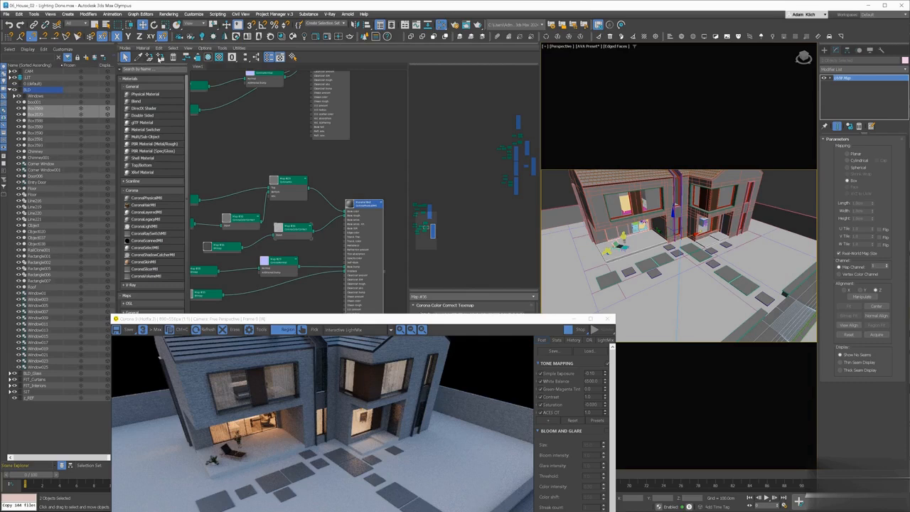
{"action": "left_click", "coordinate": [159, 59]}
Set the entrance slab's UVW box mapping to 180 × 180 × 180 cm without real-world map size.
{"action": "left_click", "coordinate": [716, 235]}
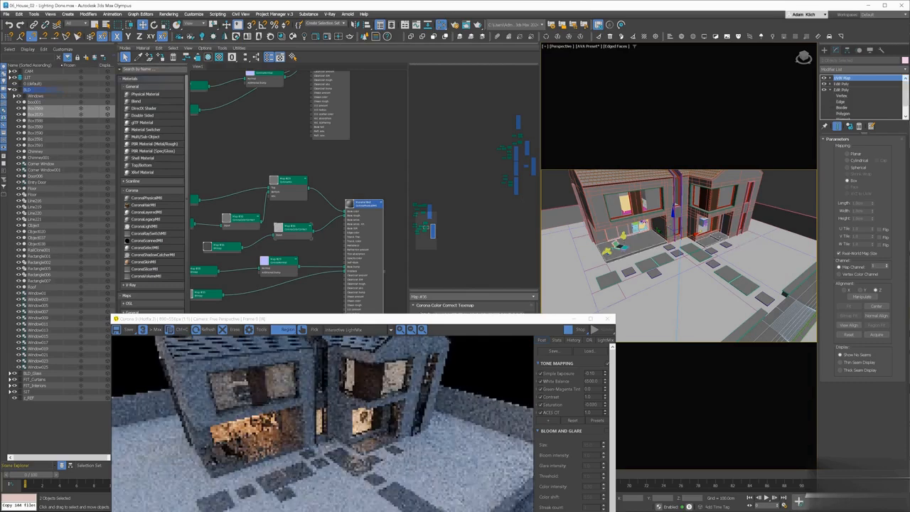
{"action": "left_click", "coordinate": [717, 237]}
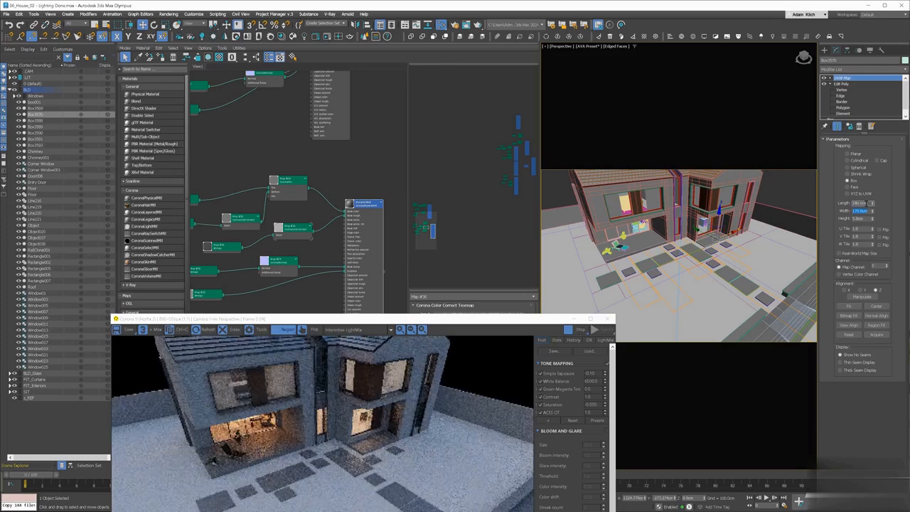
{"action": "type", "text": "180"}
{"action": "key", "text": "Tab"}
{"action": "type", "text": "180"}
{"action": "key", "text": "Return"}
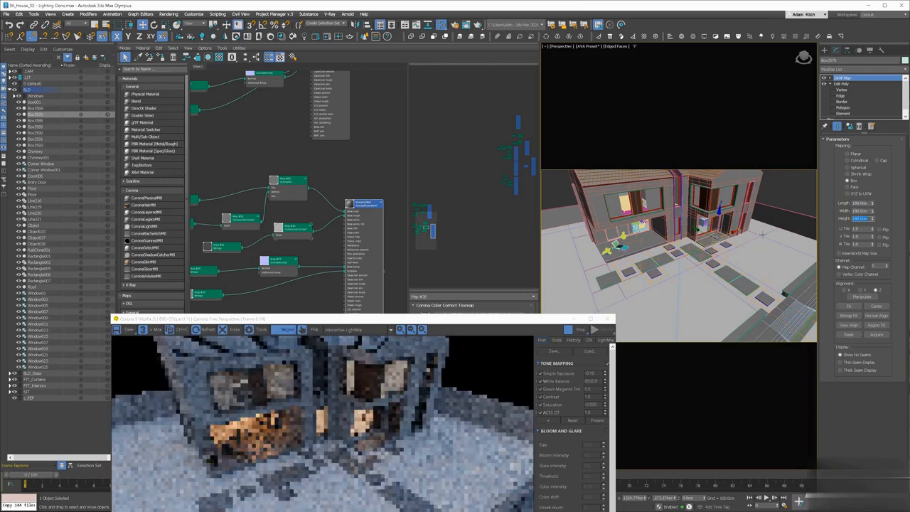
Check the UVW Map settings of the concrete paving blocks in front of the house and return to the camera view.
{"action": "left_click", "coordinate": [764, 298]}
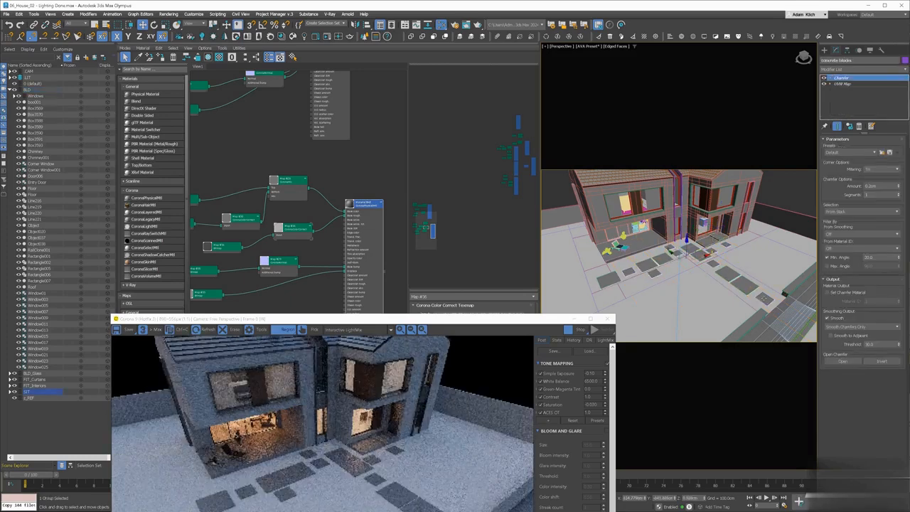
{"action": "left_click", "coordinate": [842, 84]}
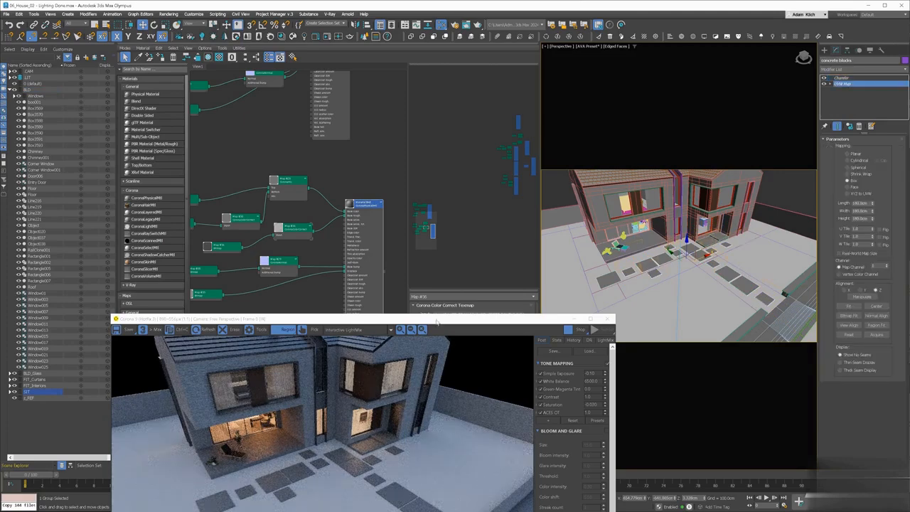
{"action": "left_click_drag", "start_coordinate": [171, 318], "coordinate": [185, 172]}
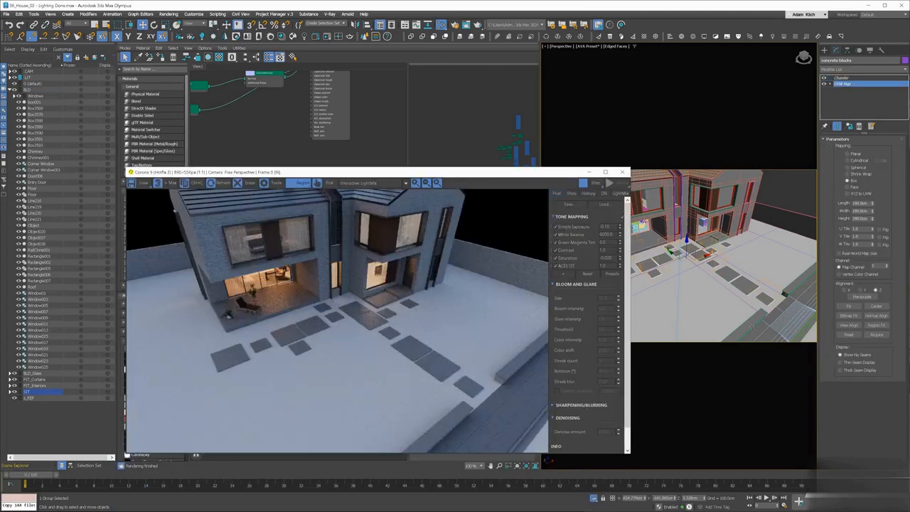
{"action": "key", "text": "c"}
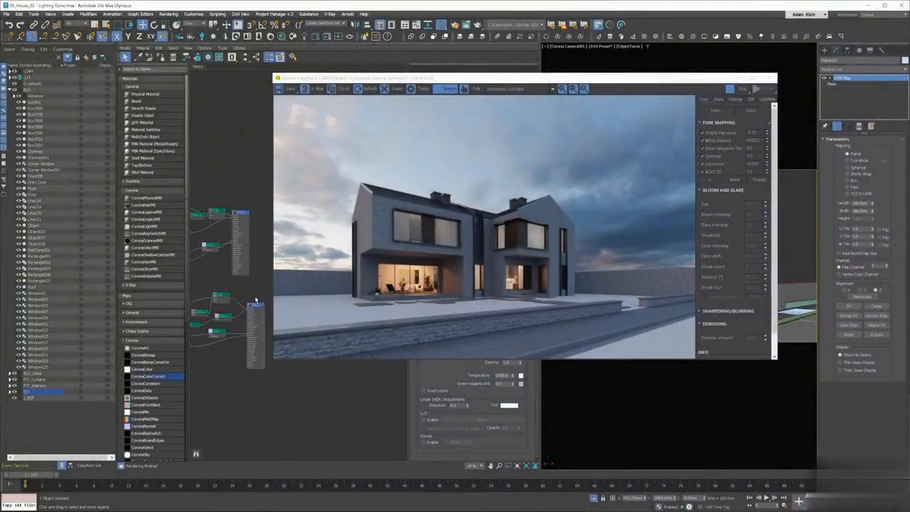
Duplicate the concrete panel material with its color correction, mix and normal maps below the original and apply the copy to the street plane.
{"action": "left_click_drag", "start_coordinate": [257, 308], "coordinate": [262, 316]}
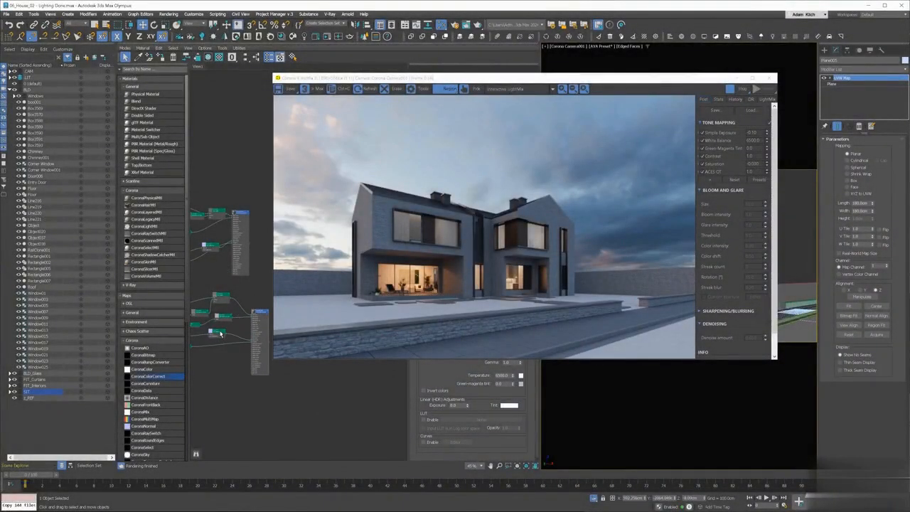
{"action": "double_click", "coordinate": [220, 333]}
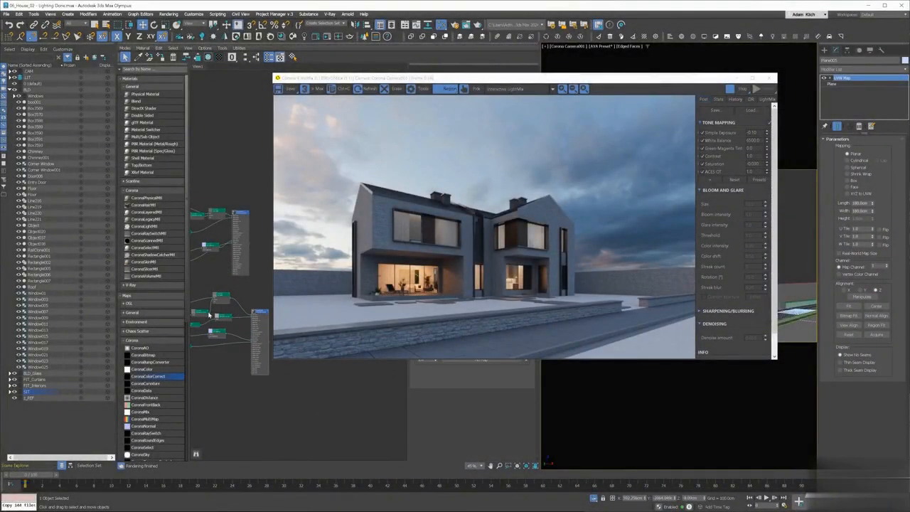
{"action": "double_click", "coordinate": [203, 317]}
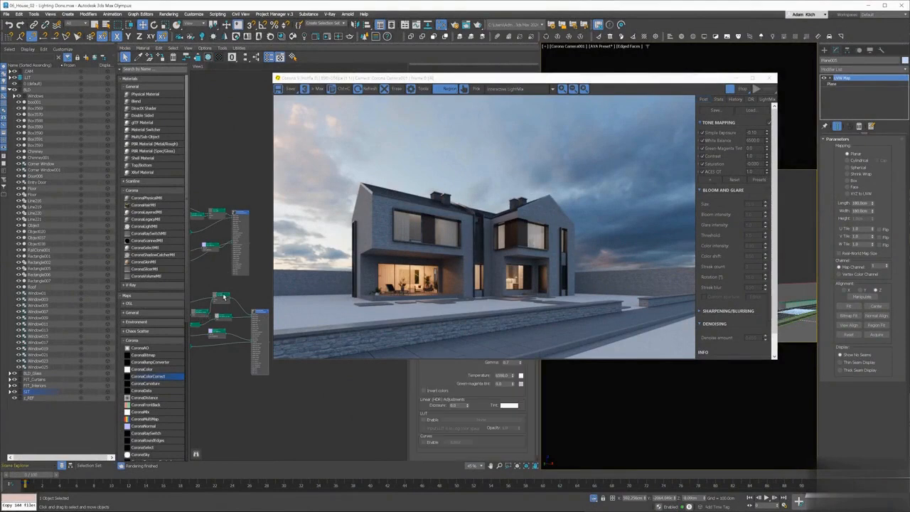
{"action": "key", "text": "ctrl+v"}
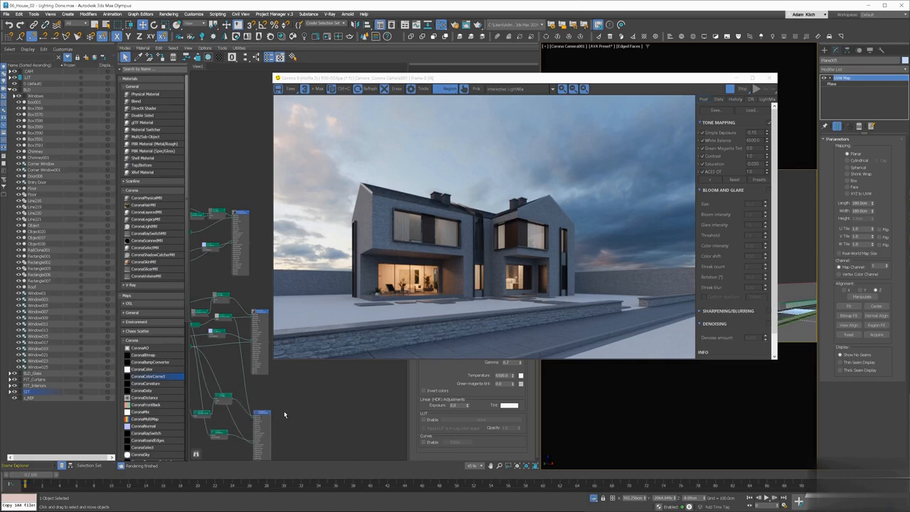
{"action": "middle_click_drag", "start_coordinate": [290, 401], "coordinate": [306, 371]}
{"action": "double_click", "coordinate": [280, 385]}
{"action": "middle_click_drag", "start_coordinate": [286, 405], "coordinate": [347, 402]}
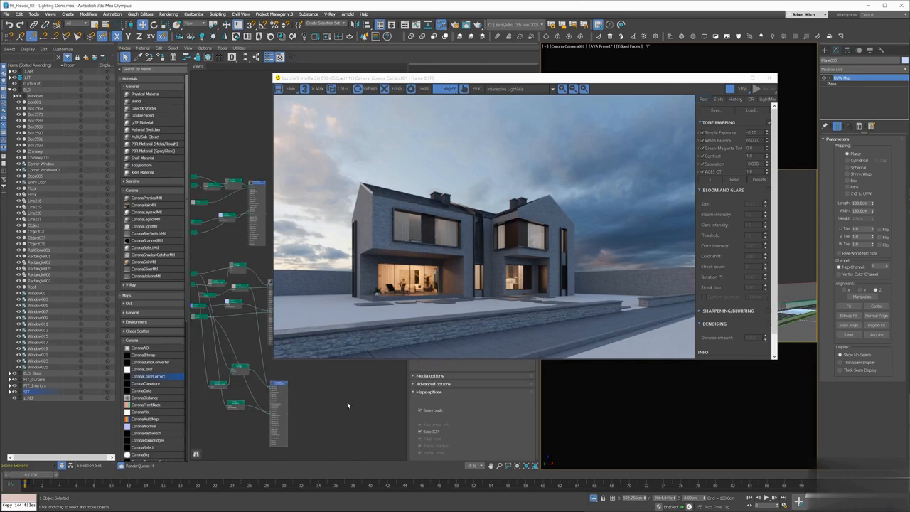
{"action": "scroll", "coordinate": [350, 401], "scroll_direction": "down", "scroll_amount": 2}
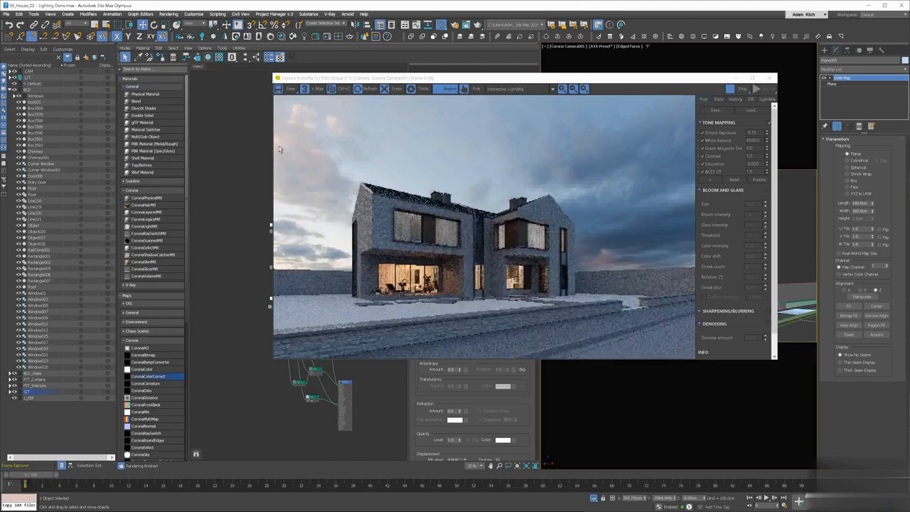
Switch to the Reawote - Asphalt texture folder and preview the ASPHALT-BASIC-05 color image.
{"action": "key", "text": "alt+Tab"}
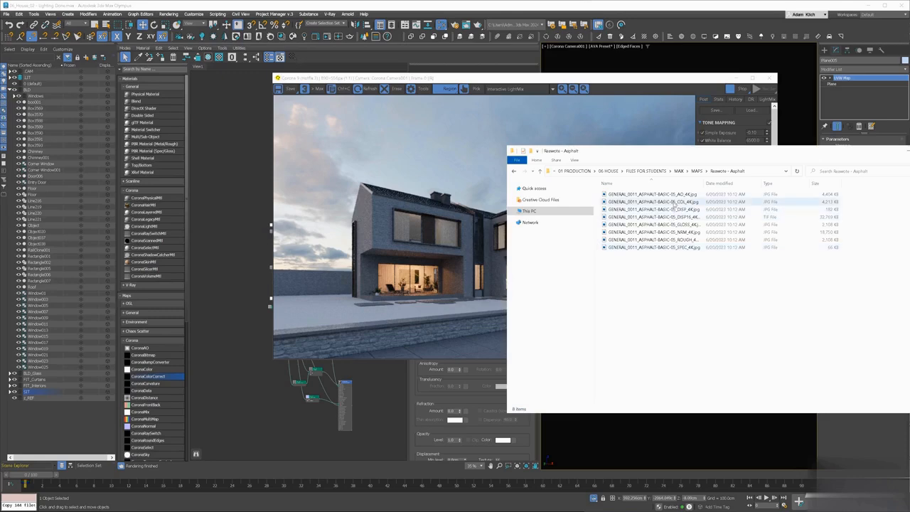
{"action": "double_click", "coordinate": [675, 203]}
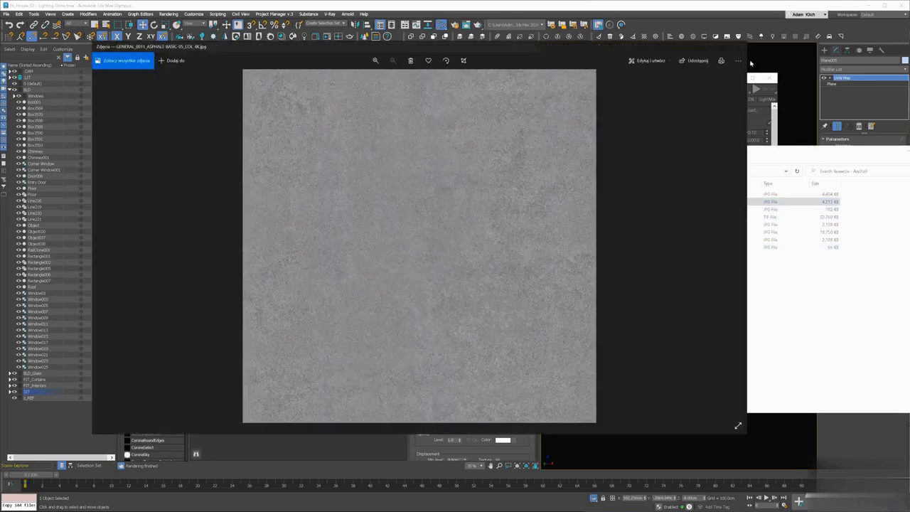
{"action": "left_click", "coordinate": [739, 44]}
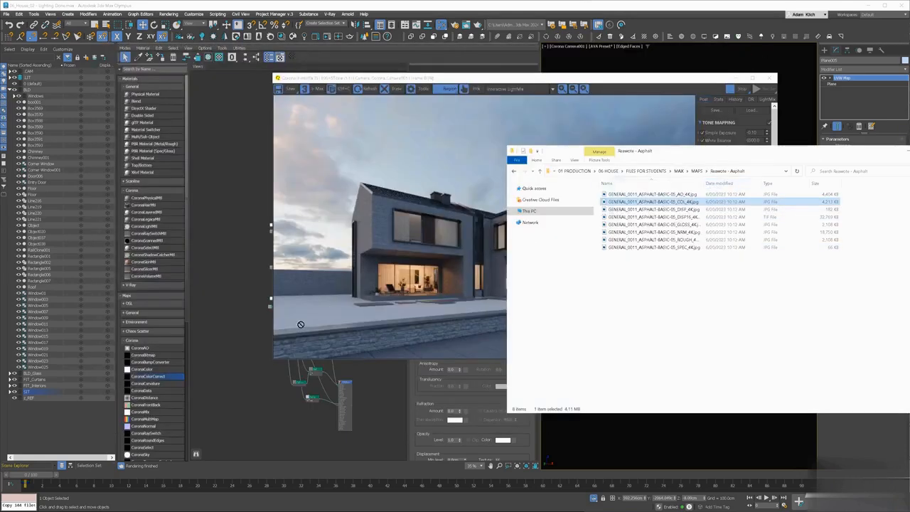
Bring in the ASPHALT-BASIC-05 color bitmap and connect it to the duplicated material's color correction map.
{"action": "left_click_drag", "start_coordinate": [301, 324], "coordinate": [277, 377]}
{"action": "scroll", "coordinate": [277, 377], "scroll_direction": "up", "scroll_amount": 2}
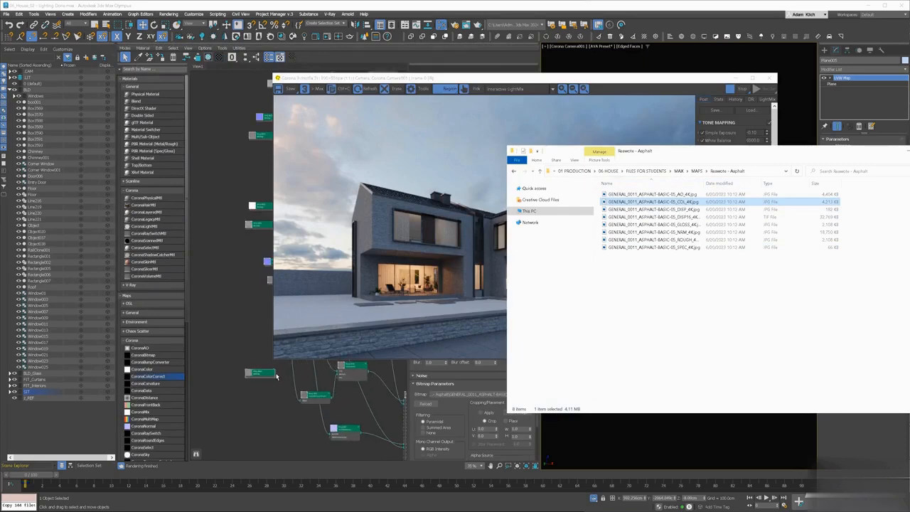
{"action": "left_click", "coordinate": [275, 373]}
{"action": "left_click_drag", "start_coordinate": [300, 404], "coordinate": [303, 401]}
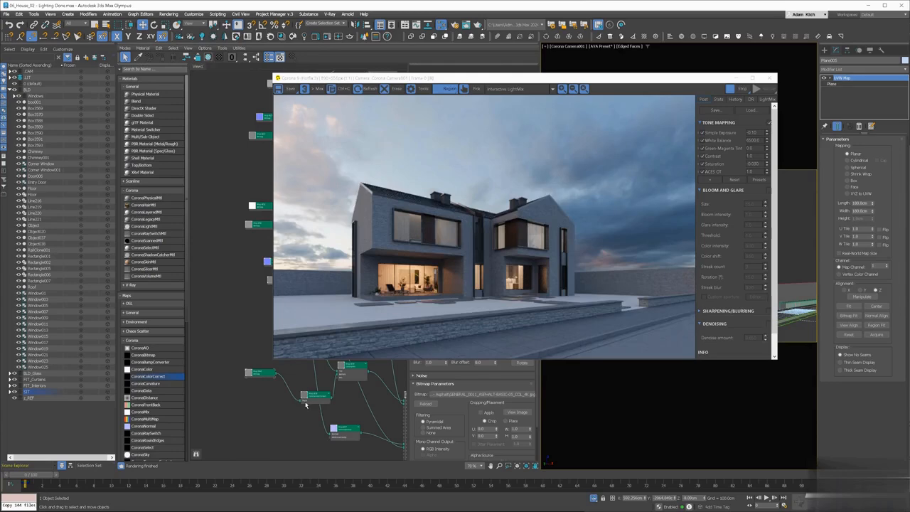
Bring in the asphalt AO, 16-bit displacement, roughness and normal bitmaps, and connect the normal bitmap to the duplicated CoronaNormal map.
{"action": "key", "text": "alt+Tab"}
{"action": "left_click_drag", "start_coordinate": [628, 195], "coordinate": [255, 355]}
{"action": "left_click_drag", "start_coordinate": [643, 216], "coordinate": [278, 439]}
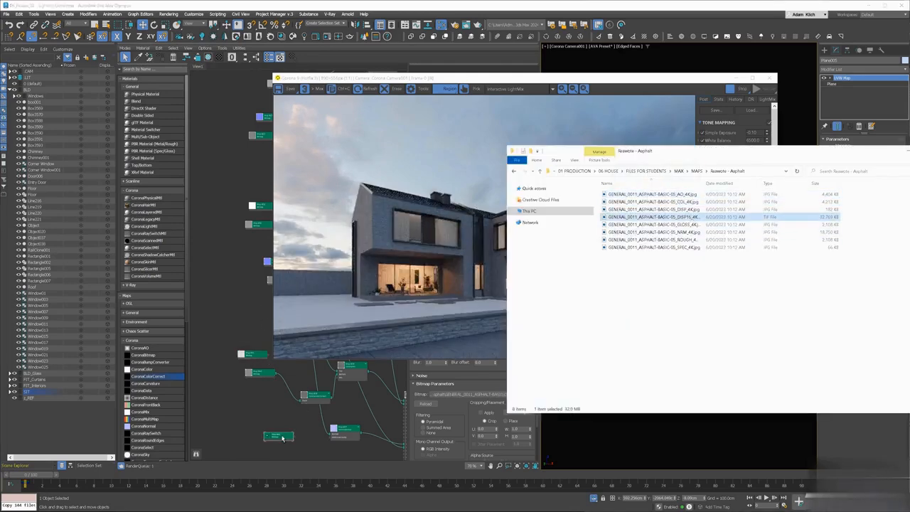
{"action": "left_click_drag", "start_coordinate": [650, 240], "coordinate": [545, 276]}
{"action": "left_click_drag", "start_coordinate": [278, 412], "coordinate": [279, 410]}
{"action": "left_click_drag", "start_coordinate": [650, 231], "coordinate": [331, 433]}
{"action": "left_click", "coordinate": [321, 426]}
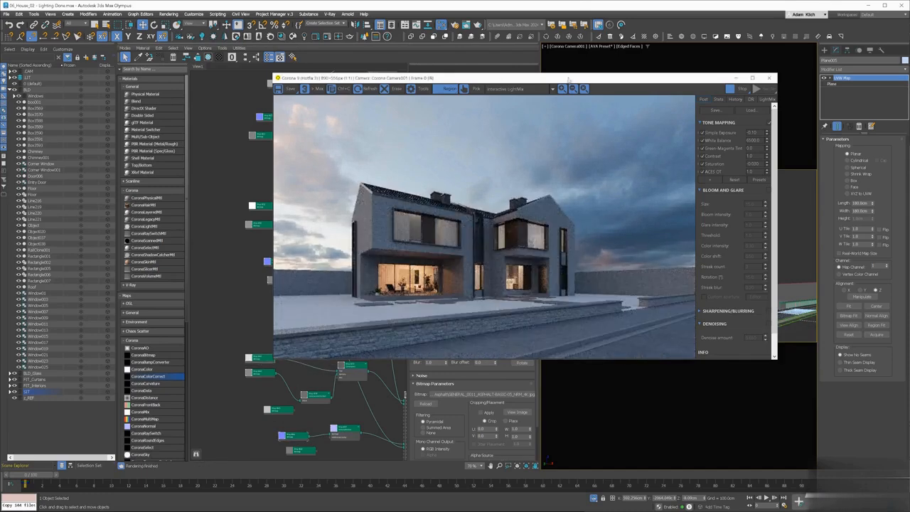
Set the street plane's planar UVW mapping to 120 cm in length and width.
{"action": "left_click_drag", "start_coordinate": [568, 78], "coordinate": [641, 43]}
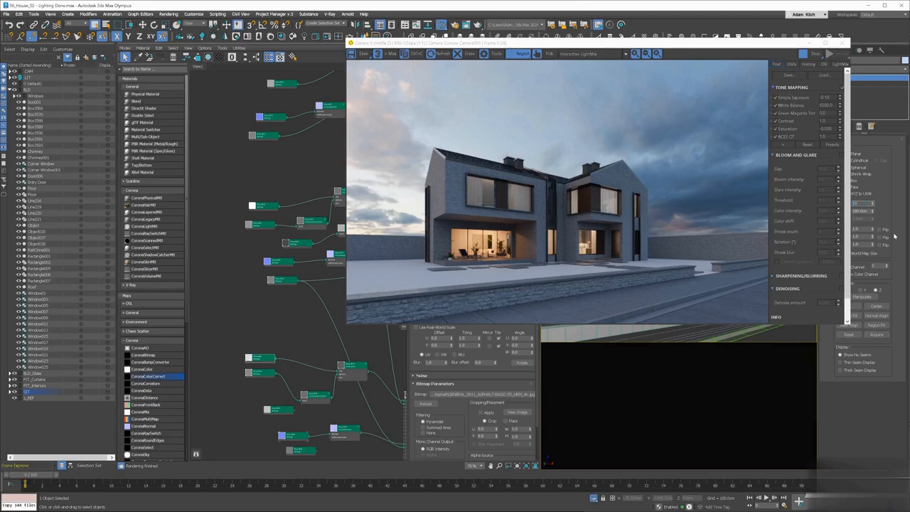
{"action": "type", "text": "0"}
{"action": "key", "text": "Tab"}
{"action": "type", "text": "120"}
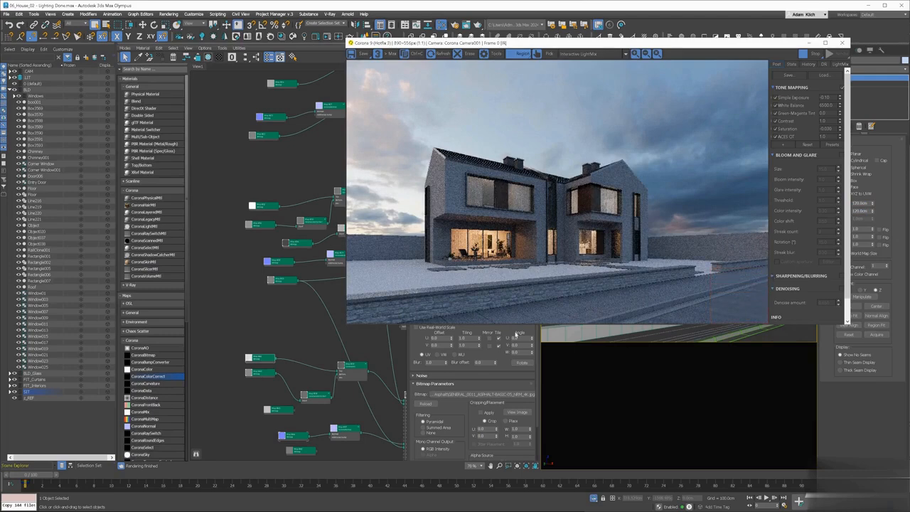
Connect the asphalt displacement bitmap to the duplicated material's displacement input and the roughness bitmap to its base roughness input.
{"action": "middle_click_drag", "start_coordinate": [331, 407], "coordinate": [319, 368]}
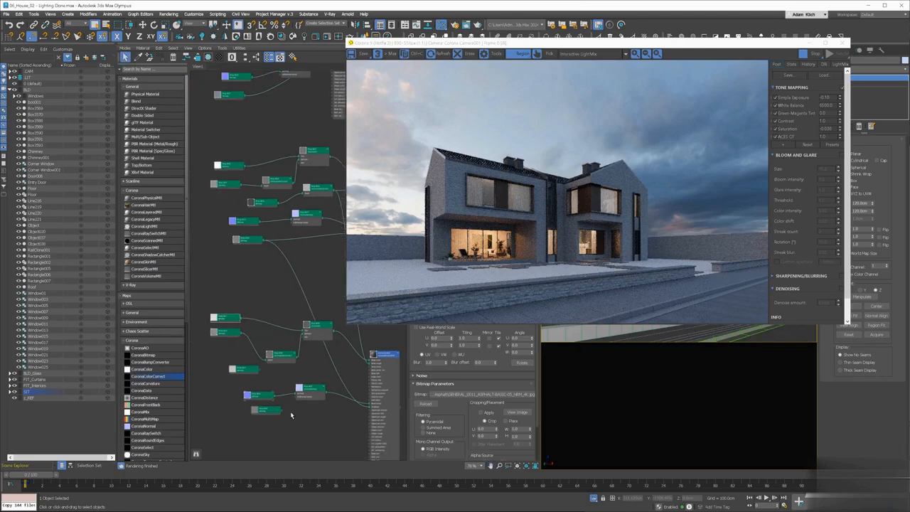
{"action": "left_click_drag", "start_coordinate": [282, 410], "coordinate": [371, 408]}
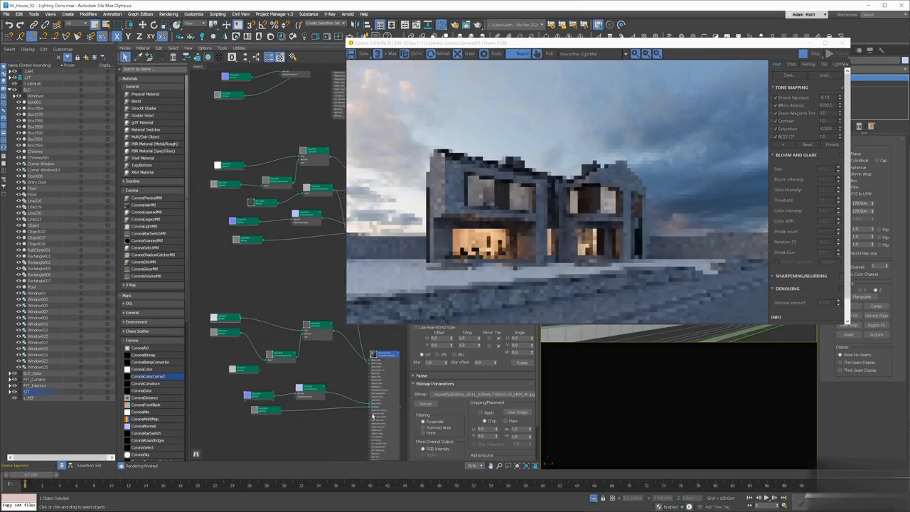
{"action": "left_click_drag", "start_coordinate": [258, 368], "coordinate": [370, 364]}
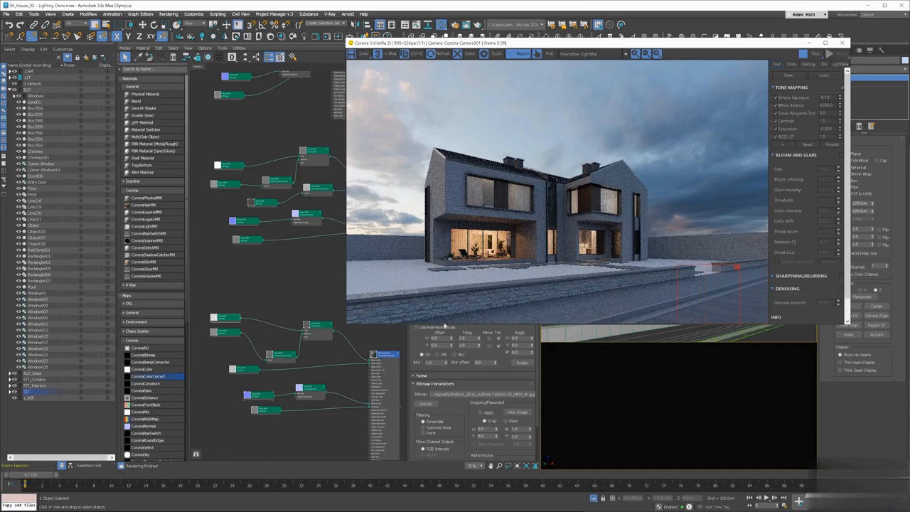
Set the asphalt color correction's brightness to -0.1 and fit the render region over the street.
{"action": "double_click", "coordinate": [280, 355]}
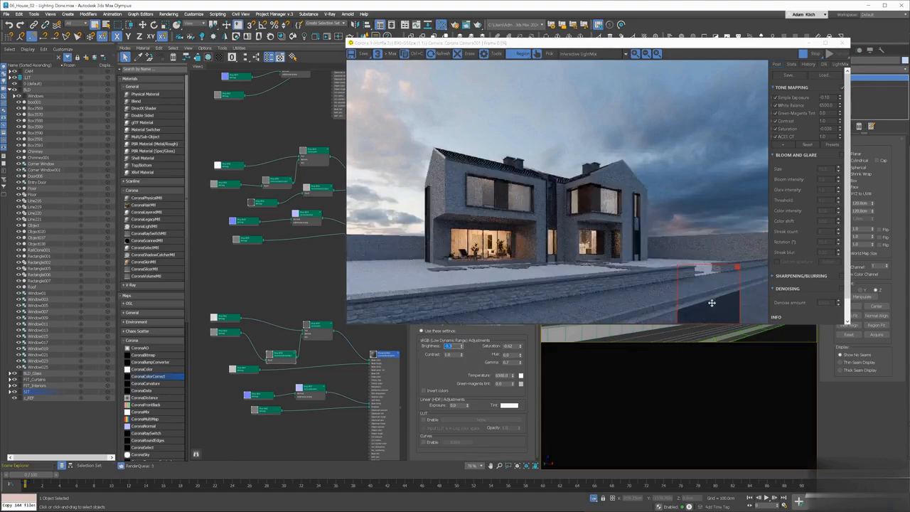
{"action": "left_click_drag", "start_coordinate": [712, 302], "coordinate": [753, 307]}
{"action": "left_click_drag", "start_coordinate": [457, 346], "coordinate": [437, 345]}
{"action": "type", "text": "-0.1"}
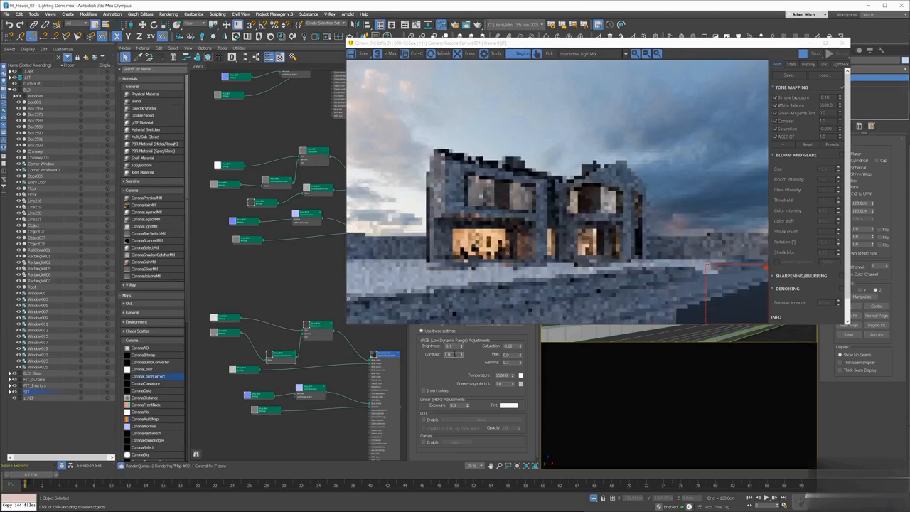
{"action": "left_click_drag", "start_coordinate": [704, 306], "coordinate": [629, 307]}
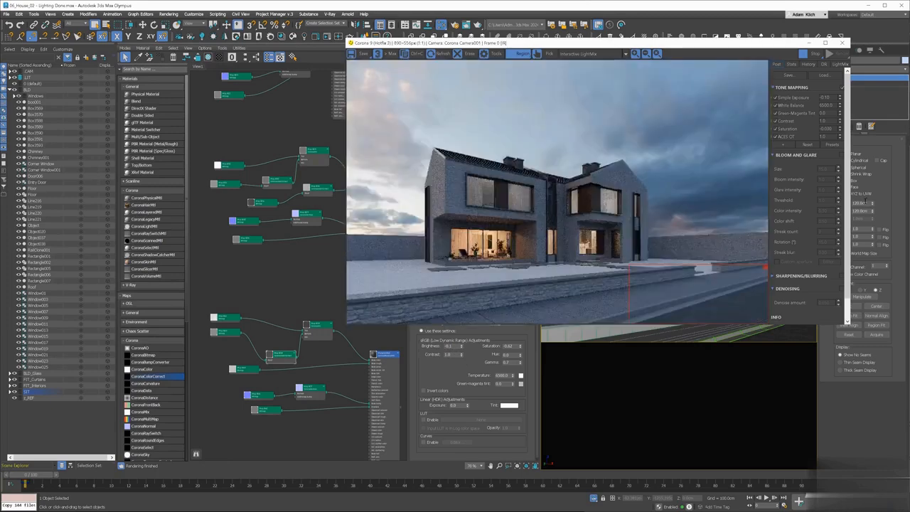
Set the street plane's UVW mapping to 200 cm in length and width.
{"action": "left_click", "coordinate": [865, 203]}
{"action": "type", "text": "200"}
{"action": "key", "text": "Tab"}
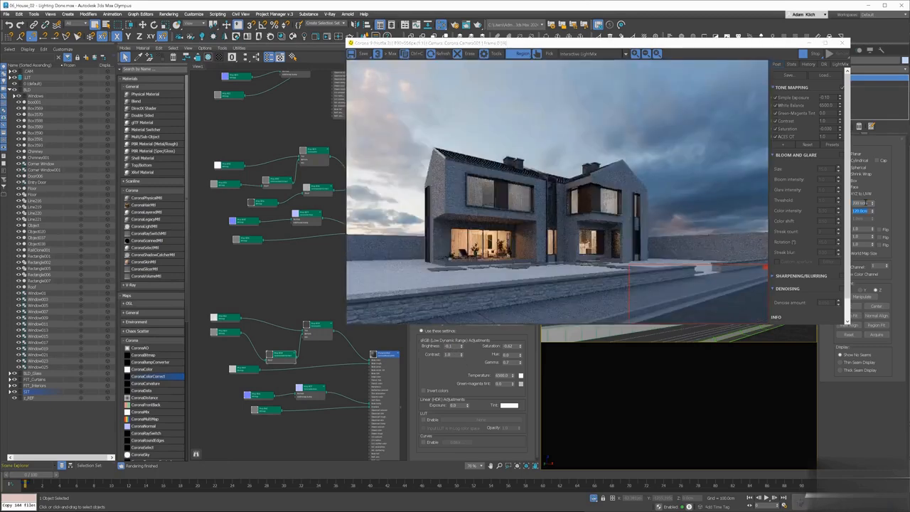
{"action": "type", "text": "200"}
{"action": "key", "text": "Return"}
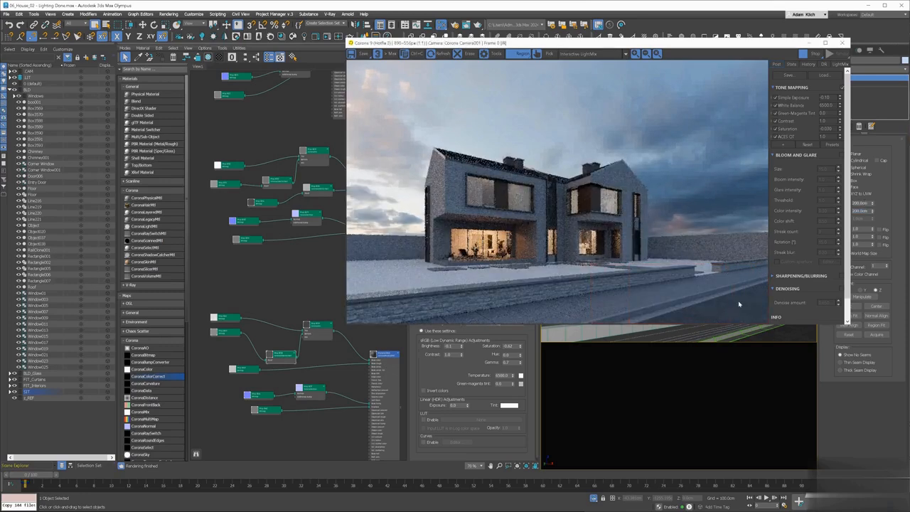
Set the asphalt material's maximum displacement level to 1 cm and check the street surface with a render region.
{"action": "double_click", "coordinate": [383, 353]}
{"action": "scroll", "coordinate": [462, 416], "scroll_direction": "down", "scroll_amount": 2}
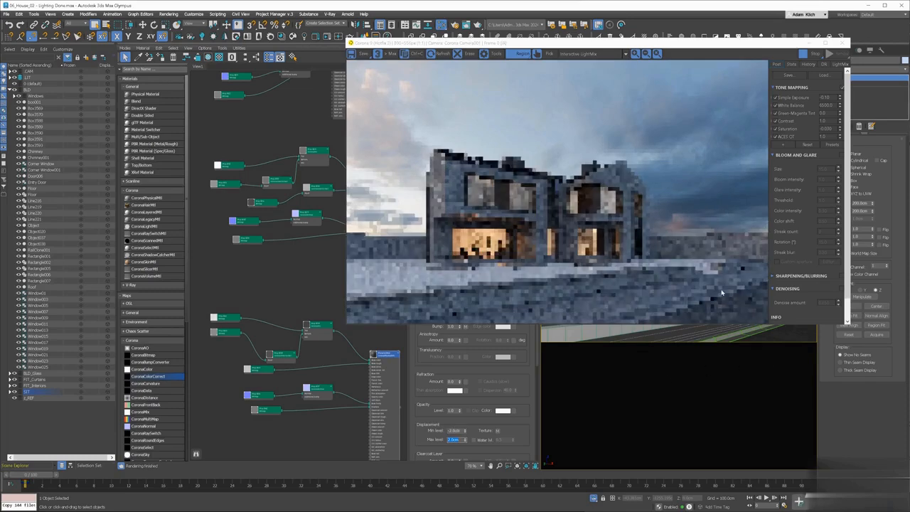
{"action": "left_click_drag", "start_coordinate": [717, 287], "coordinate": [688, 322]}
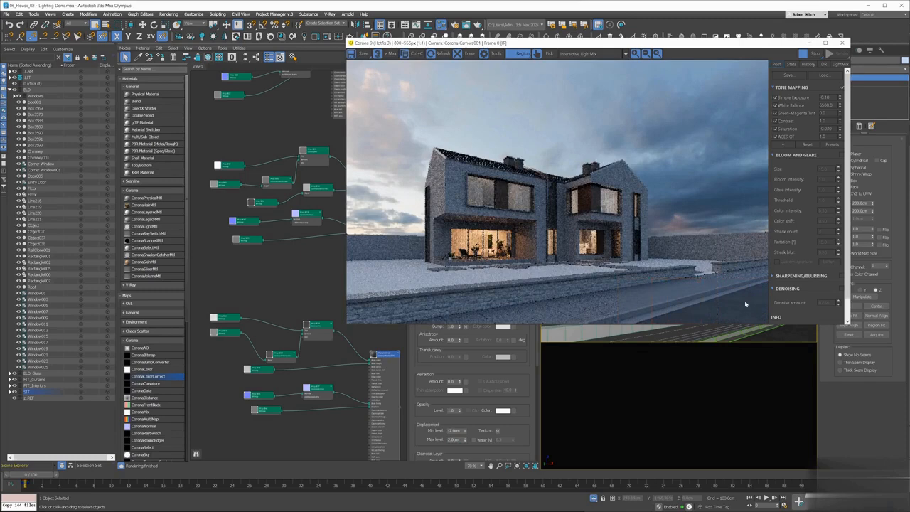
{"action": "scroll", "coordinate": [744, 304], "scroll_direction": "up", "scroll_amount": 1}
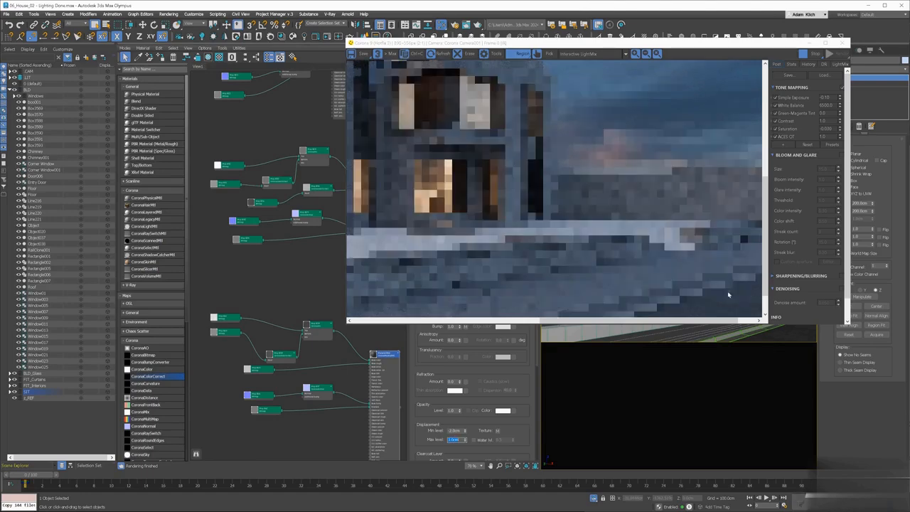
{"action": "scroll", "coordinate": [729, 294], "scroll_direction": "down", "scroll_amount": 1}
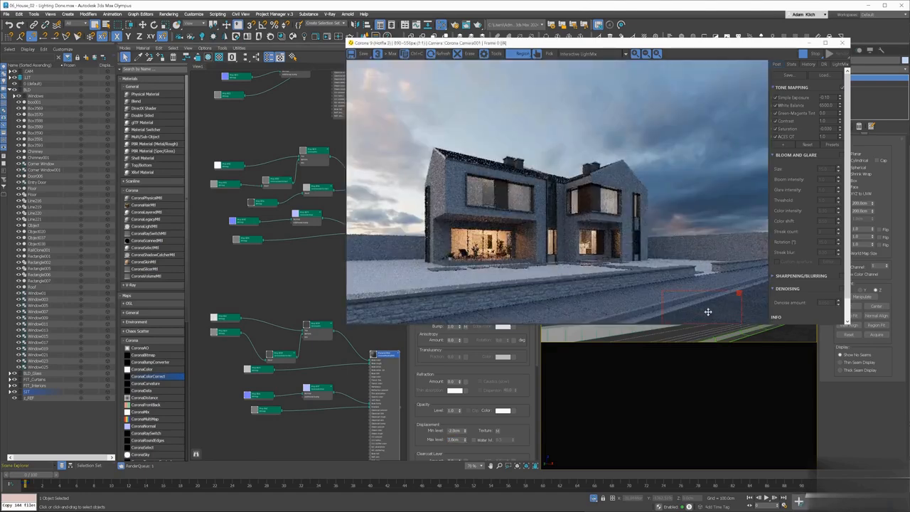
{"action": "left_click_drag", "start_coordinate": [709, 317], "coordinate": [683, 317]}
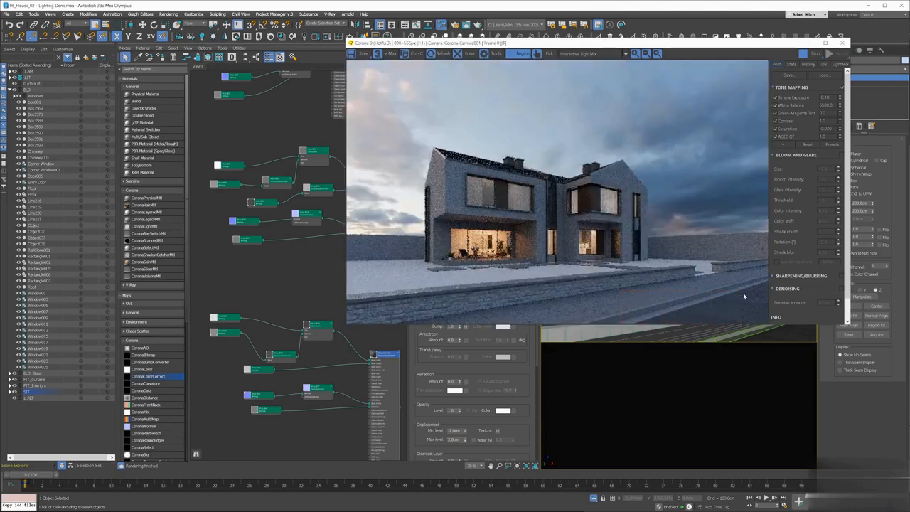